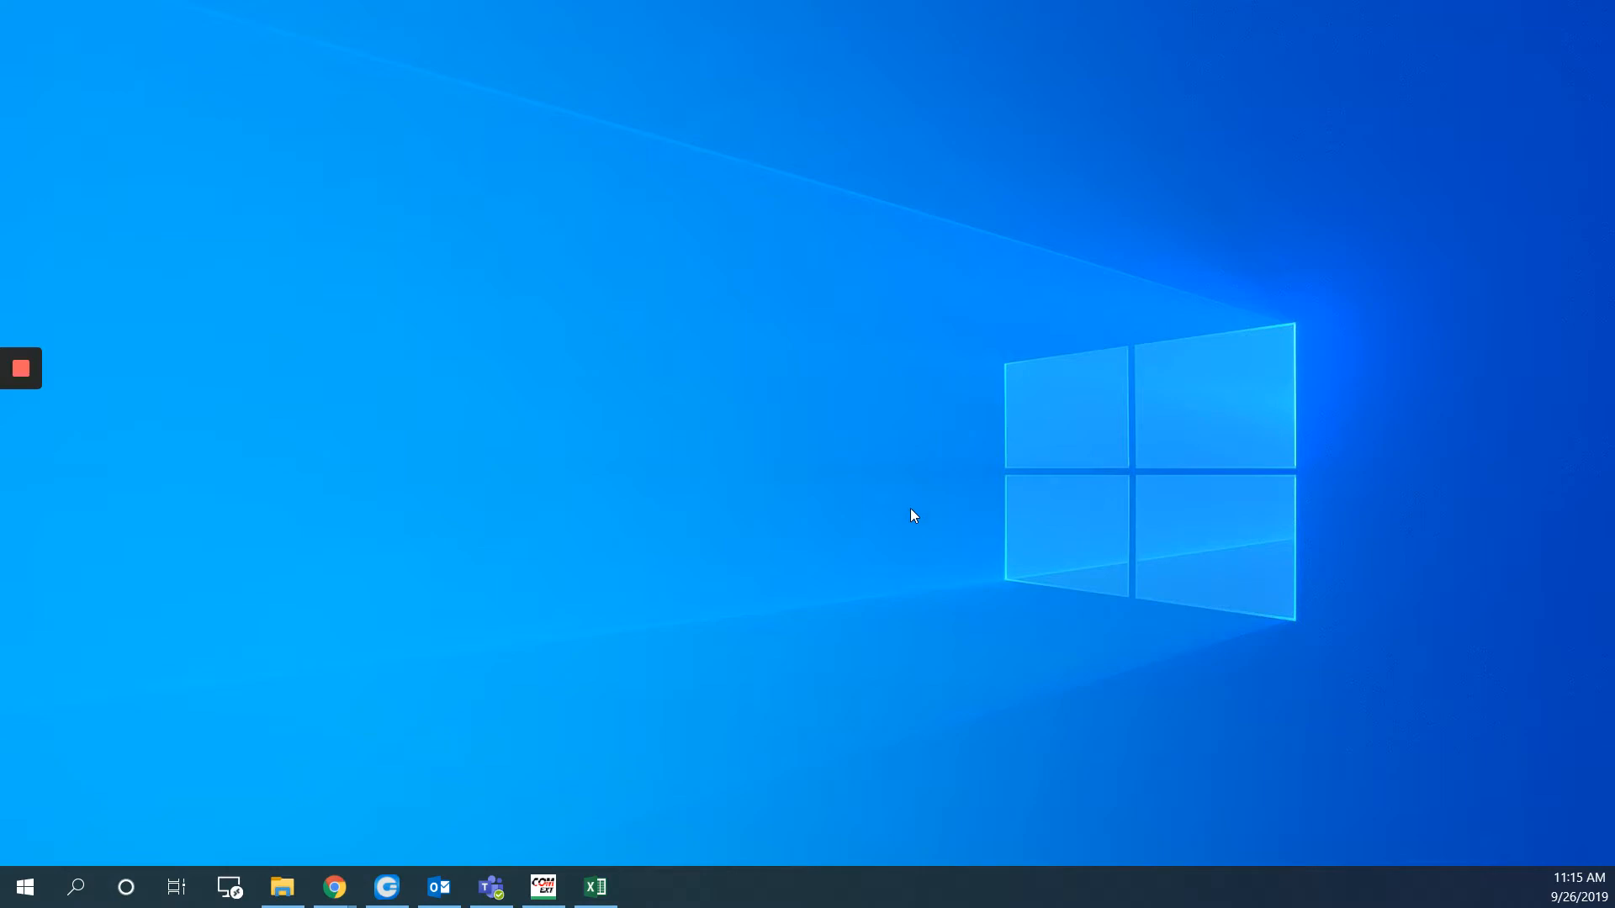
Bring the 'Google - Google Chrome' window to the front from its taskbar preview
mouse_move(335, 887)
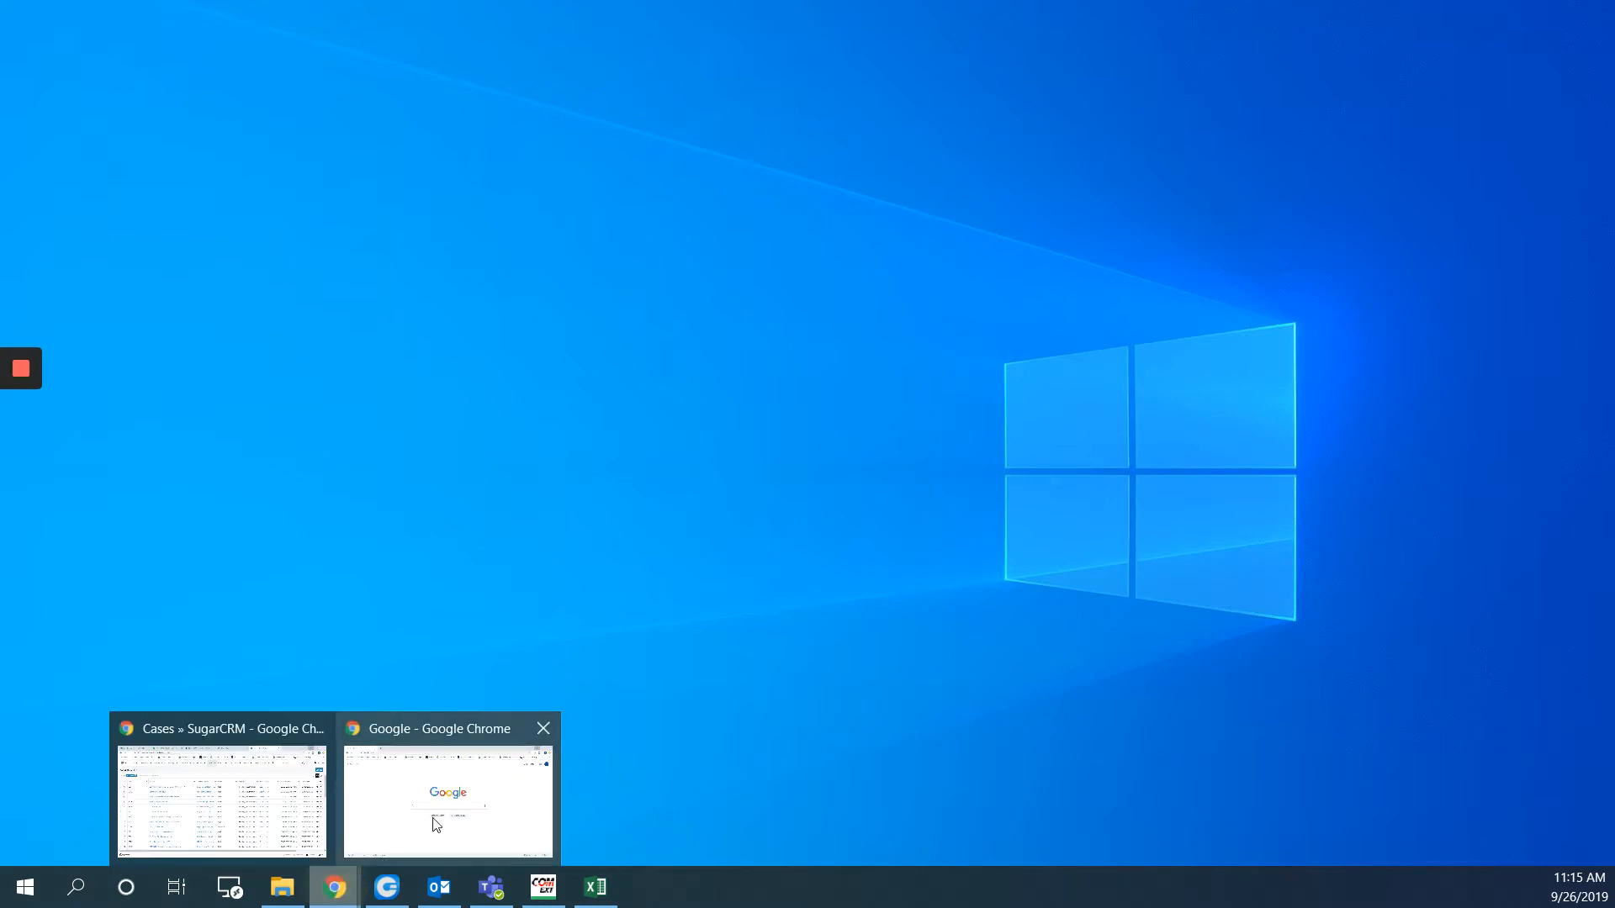
click(438, 823)
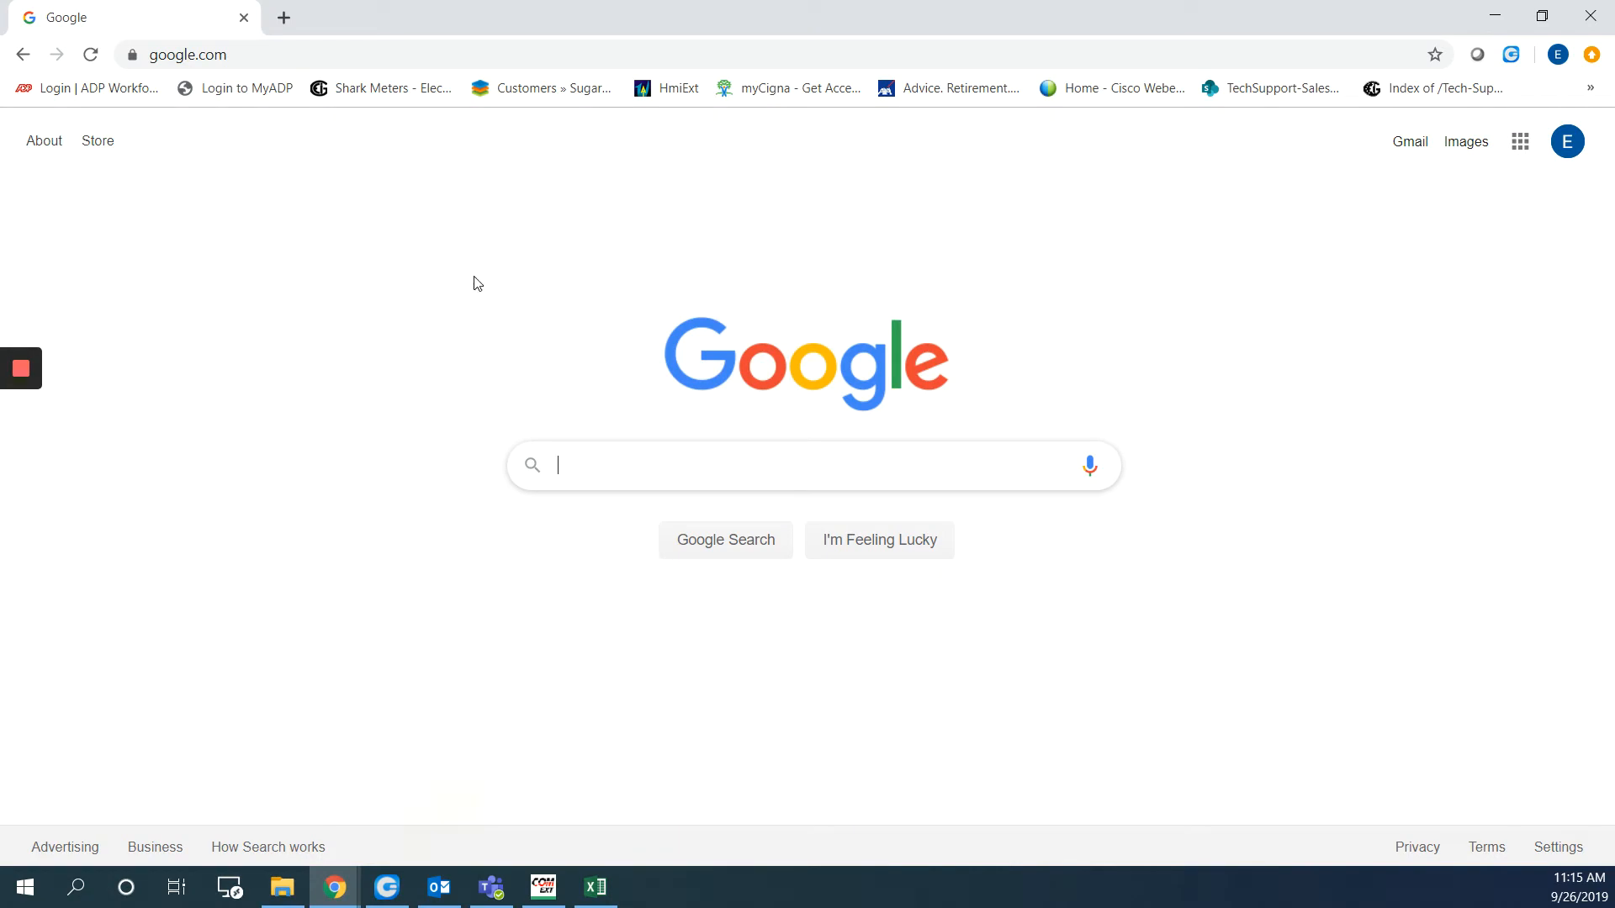
Load the meter at 10.0.0.20, go to its Information page and start Email Notification setup
click(335, 48)
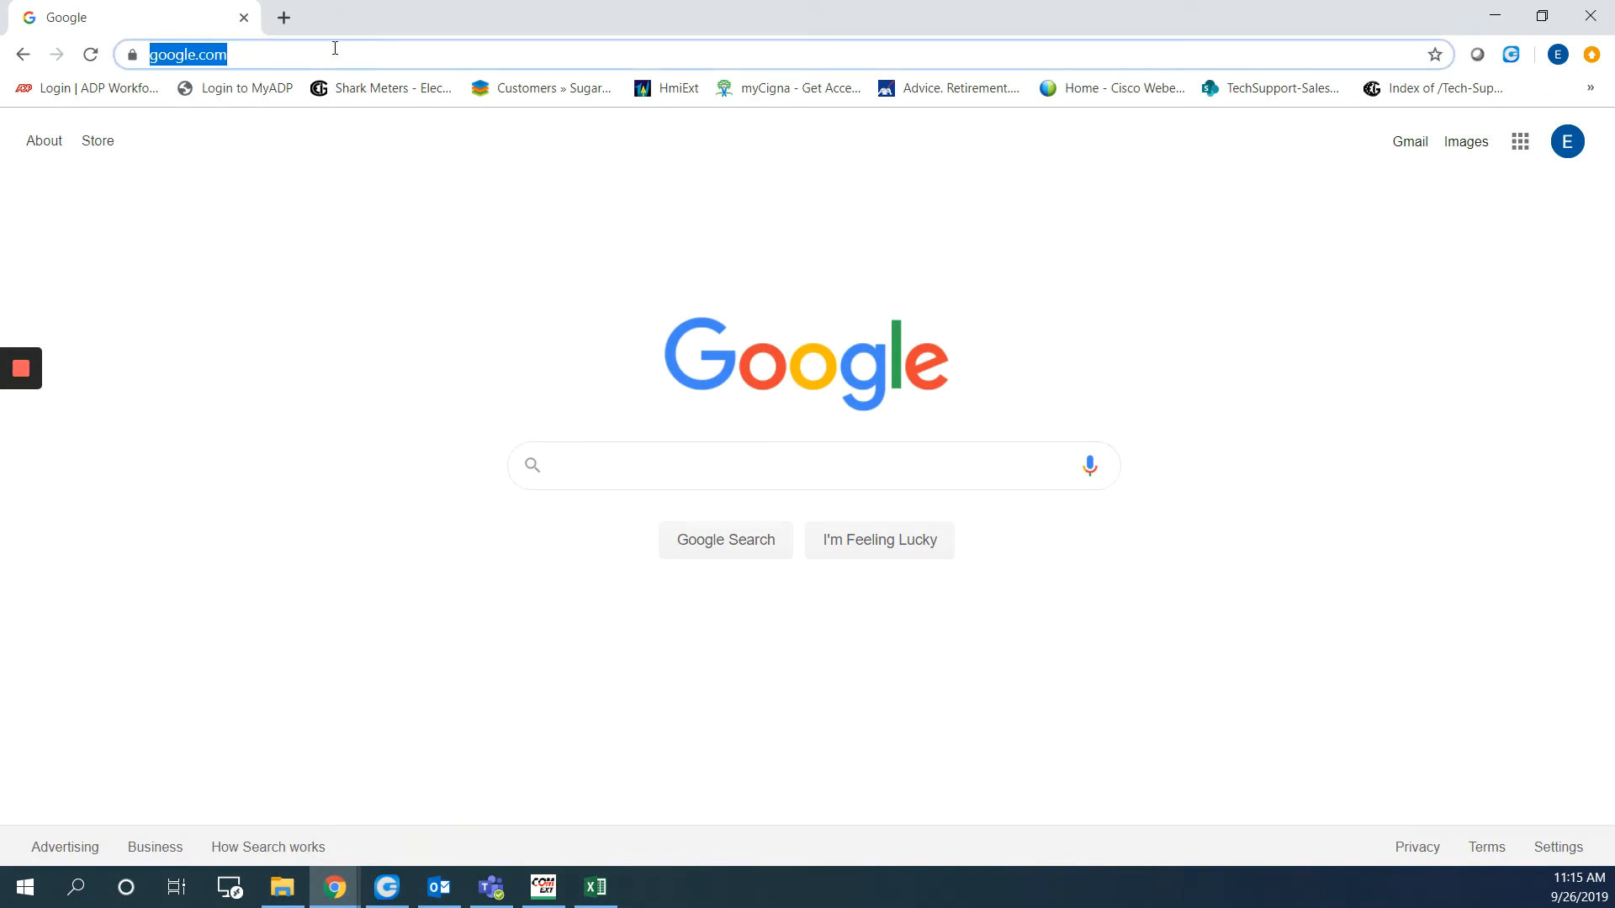
text(10.0.0.20)
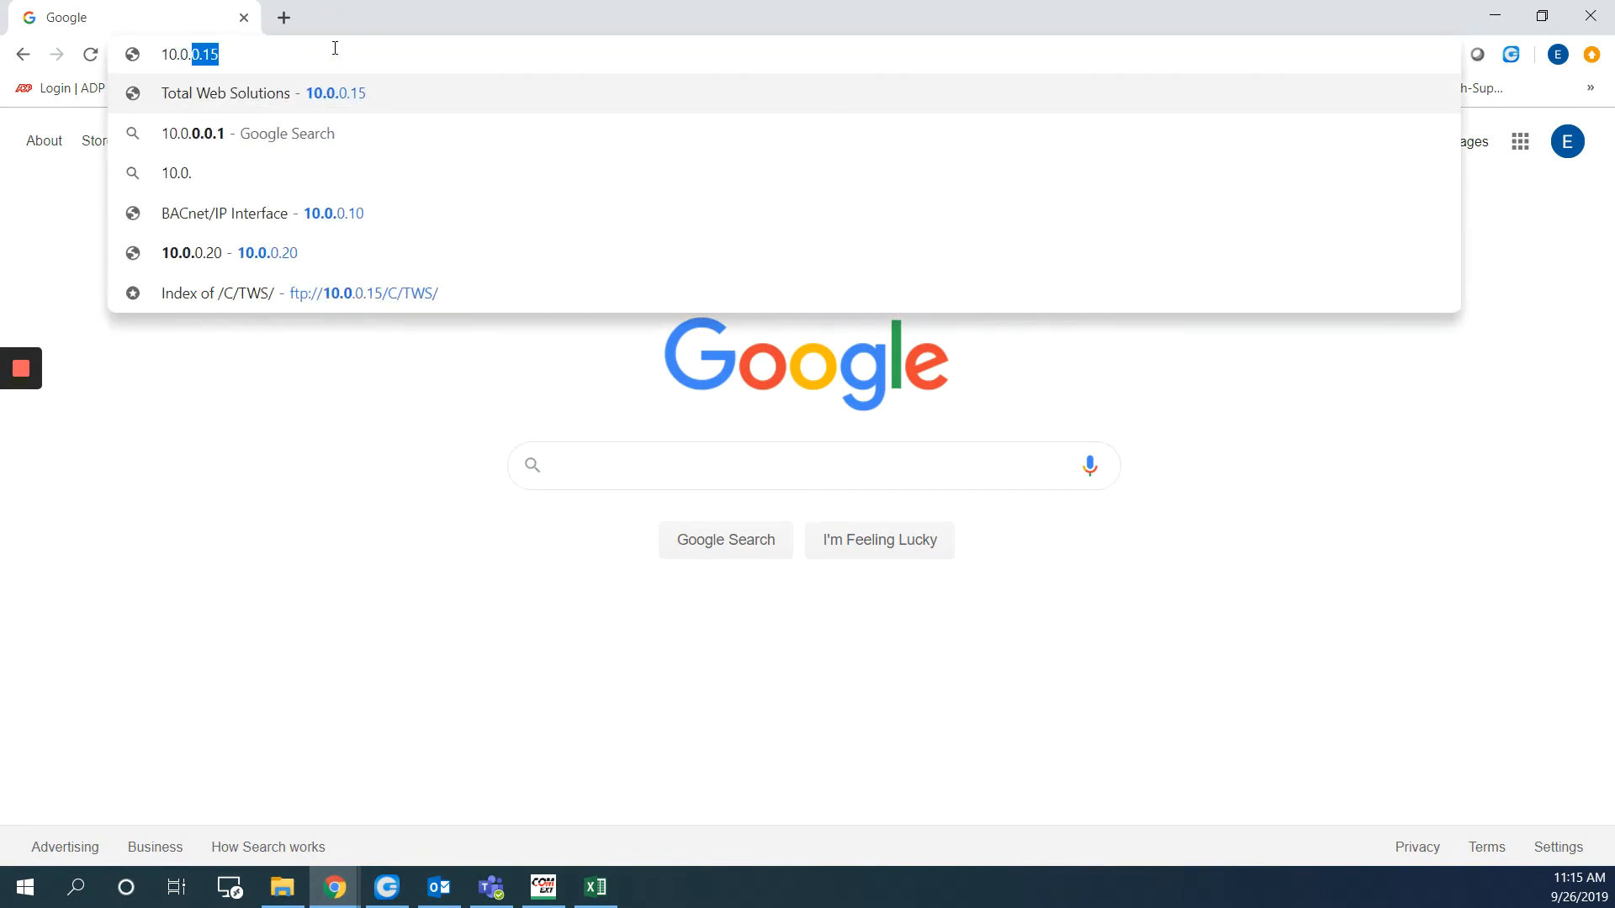
key(Return)
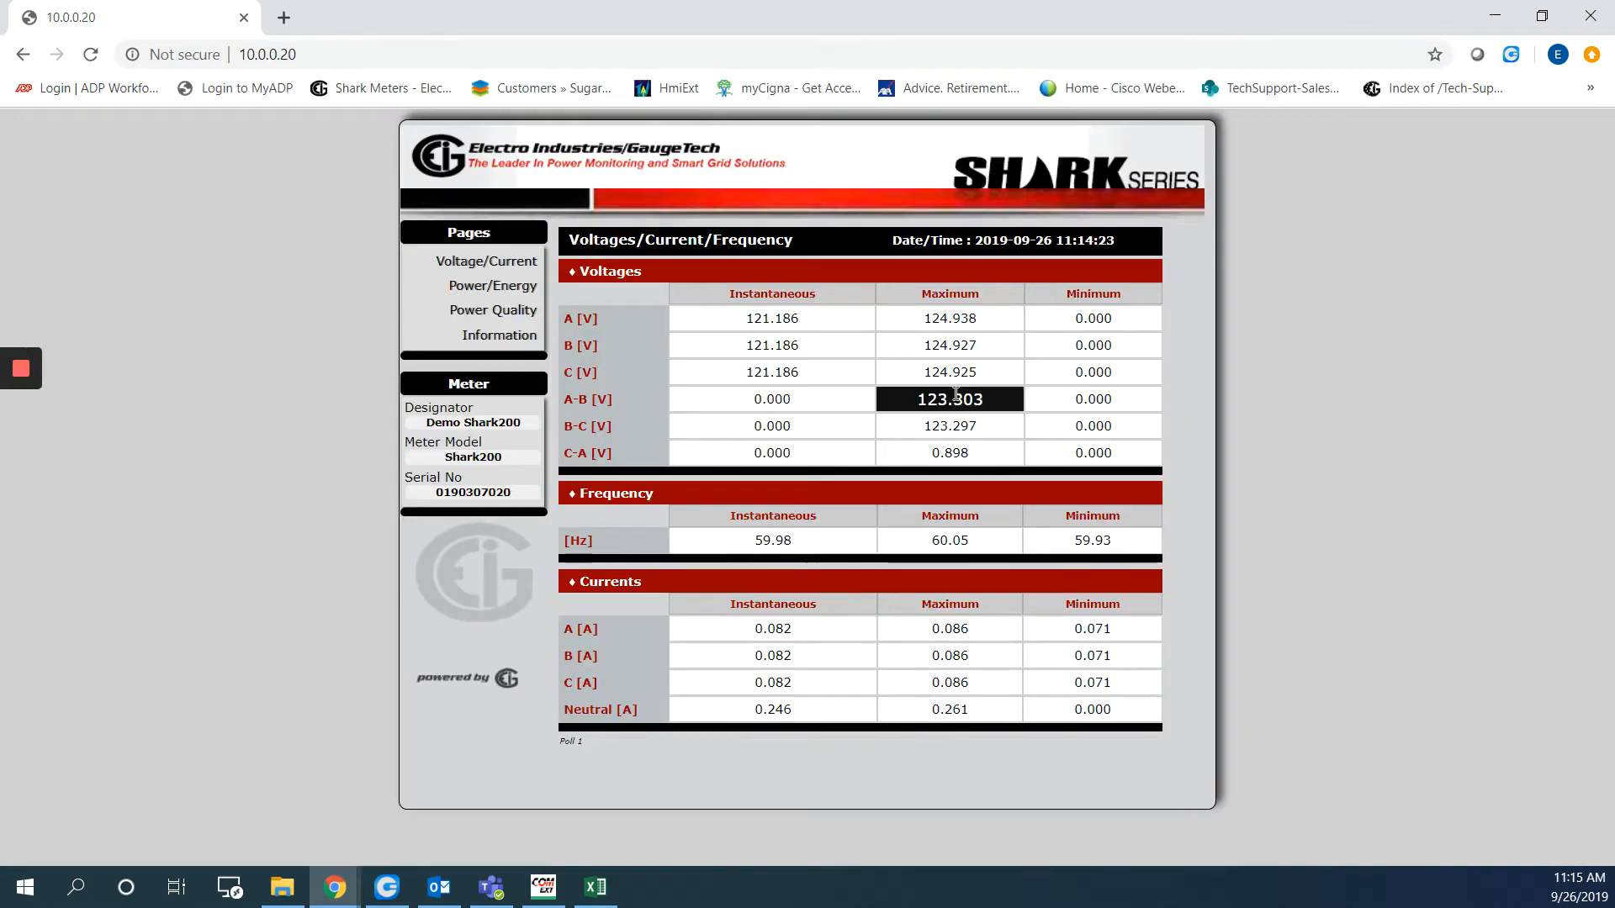
click(508, 341)
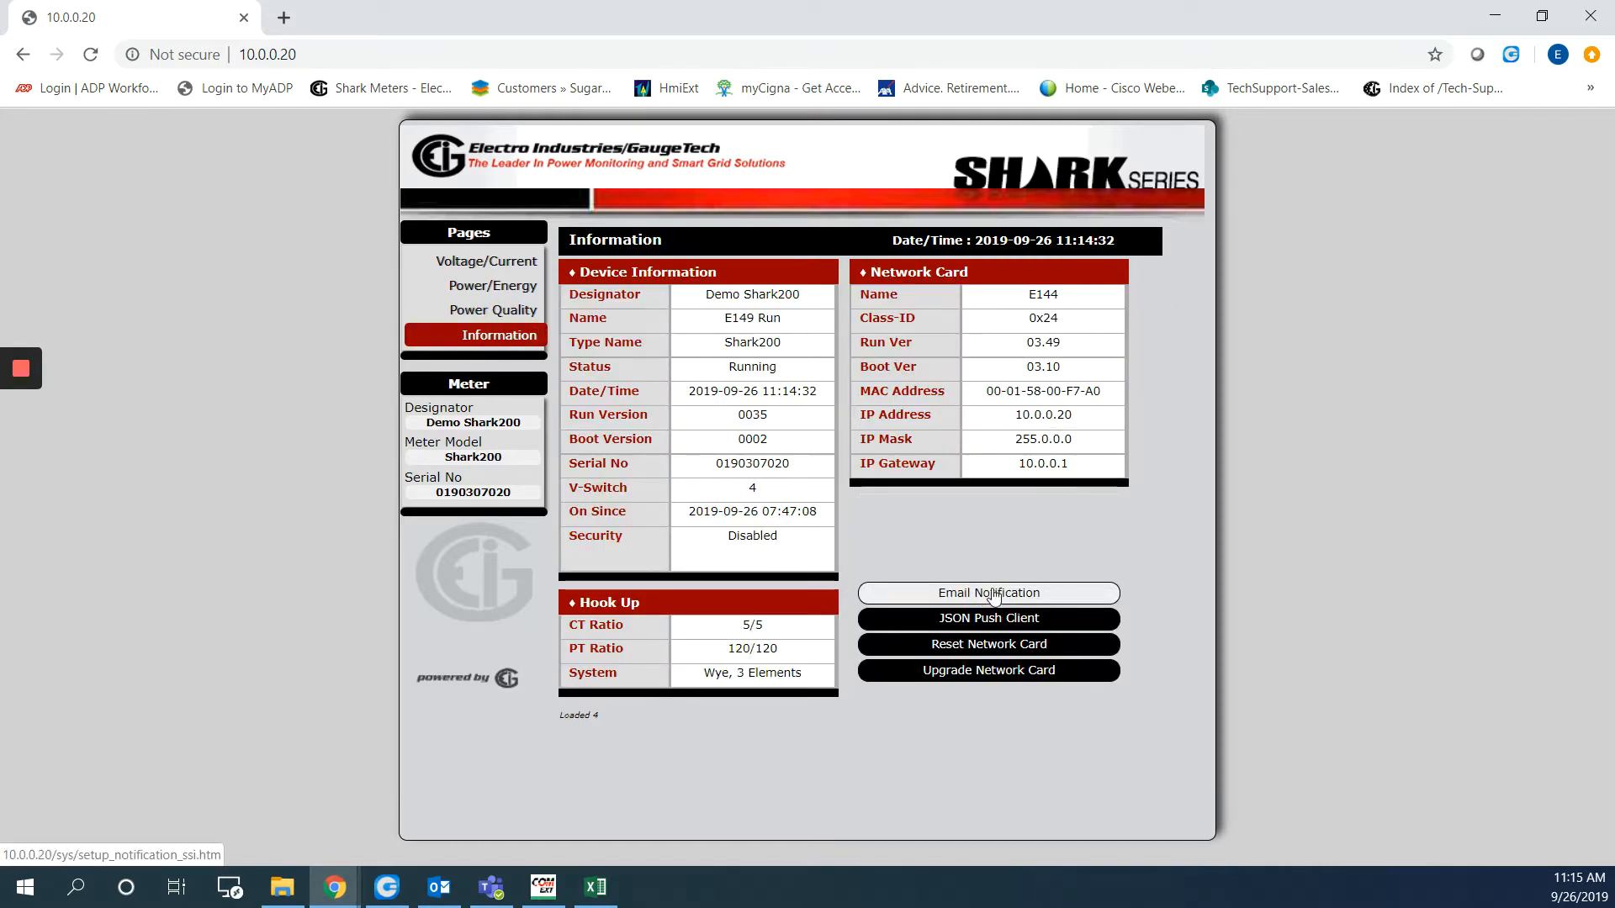
click(993, 595)
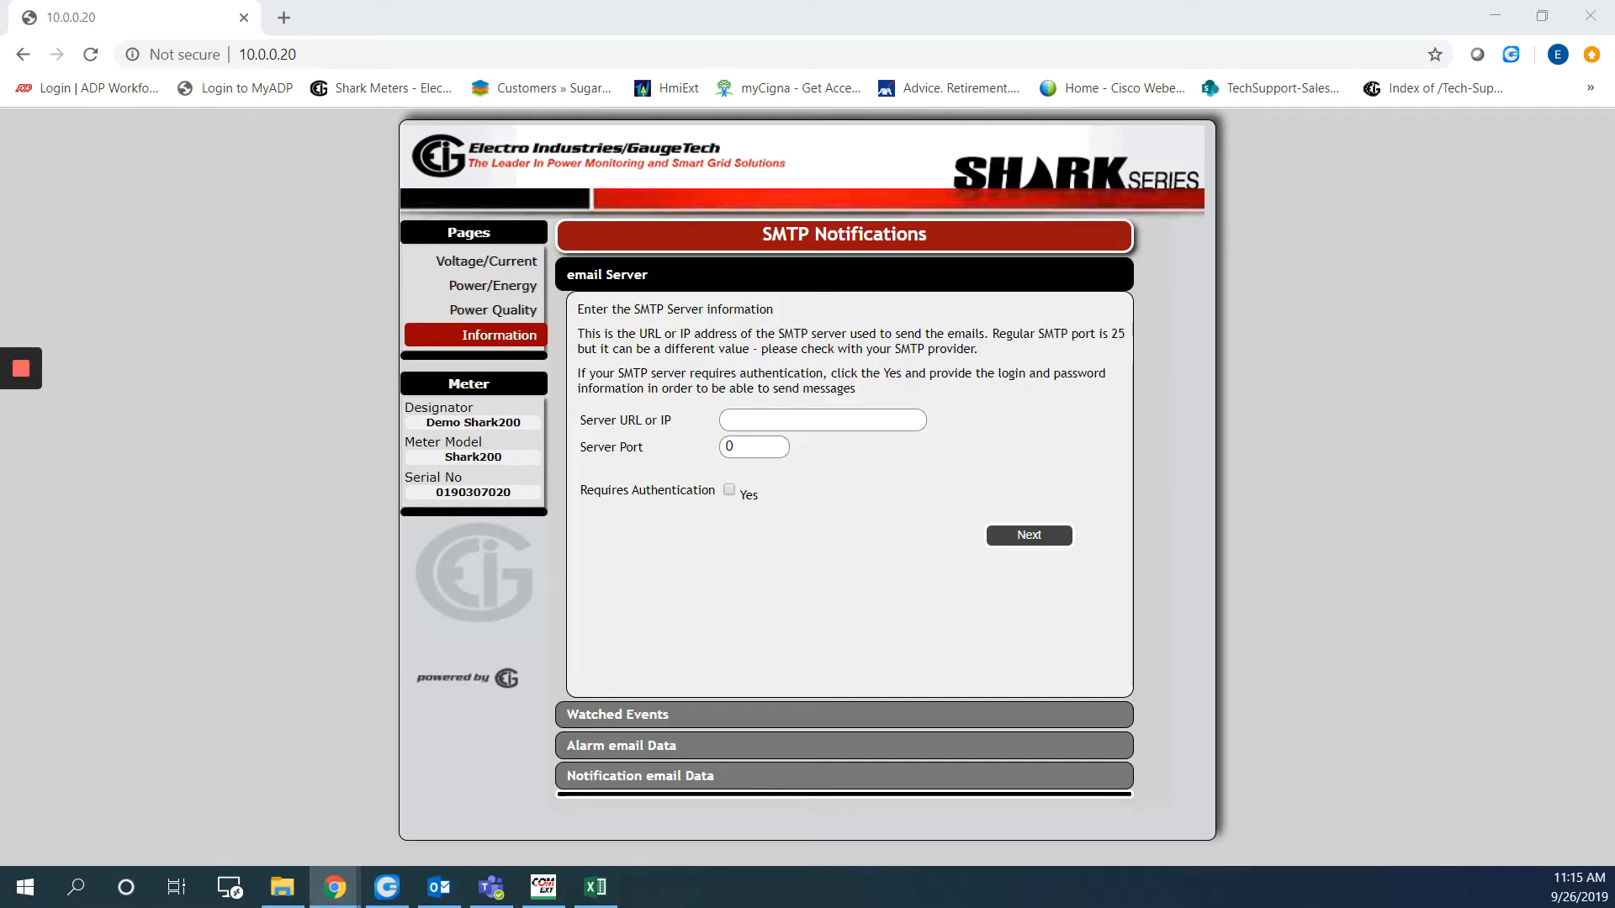
Enter SMTP server 172.20.161.245 on port 25 with authentication left off, and continue
click(623, 421)
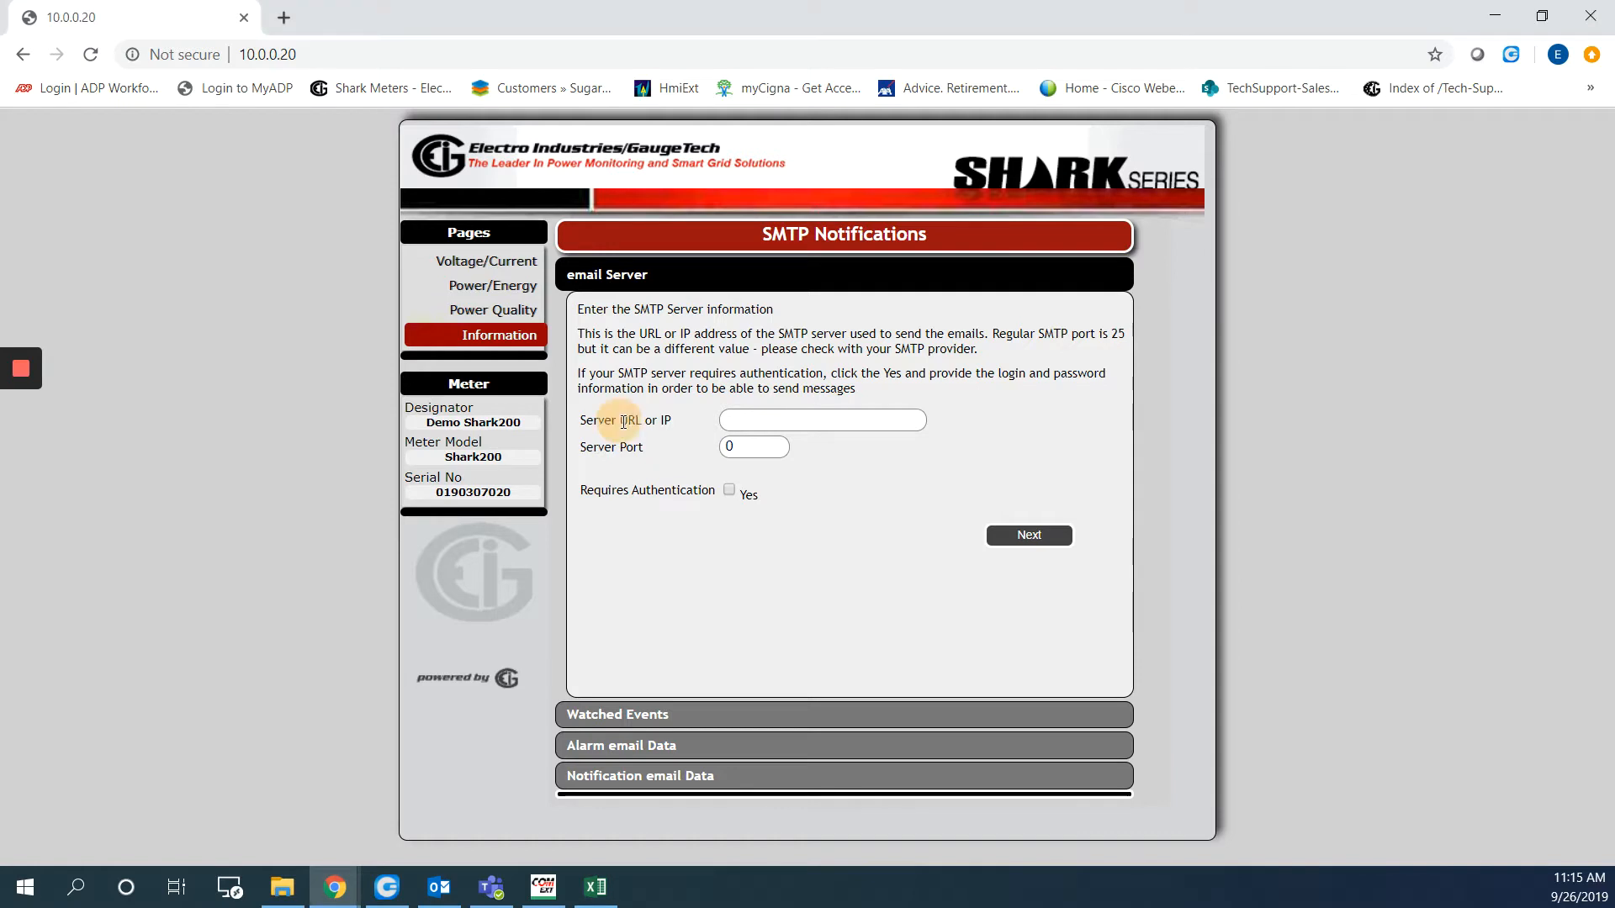
drag(623, 421, 674, 421)
click(790, 419)
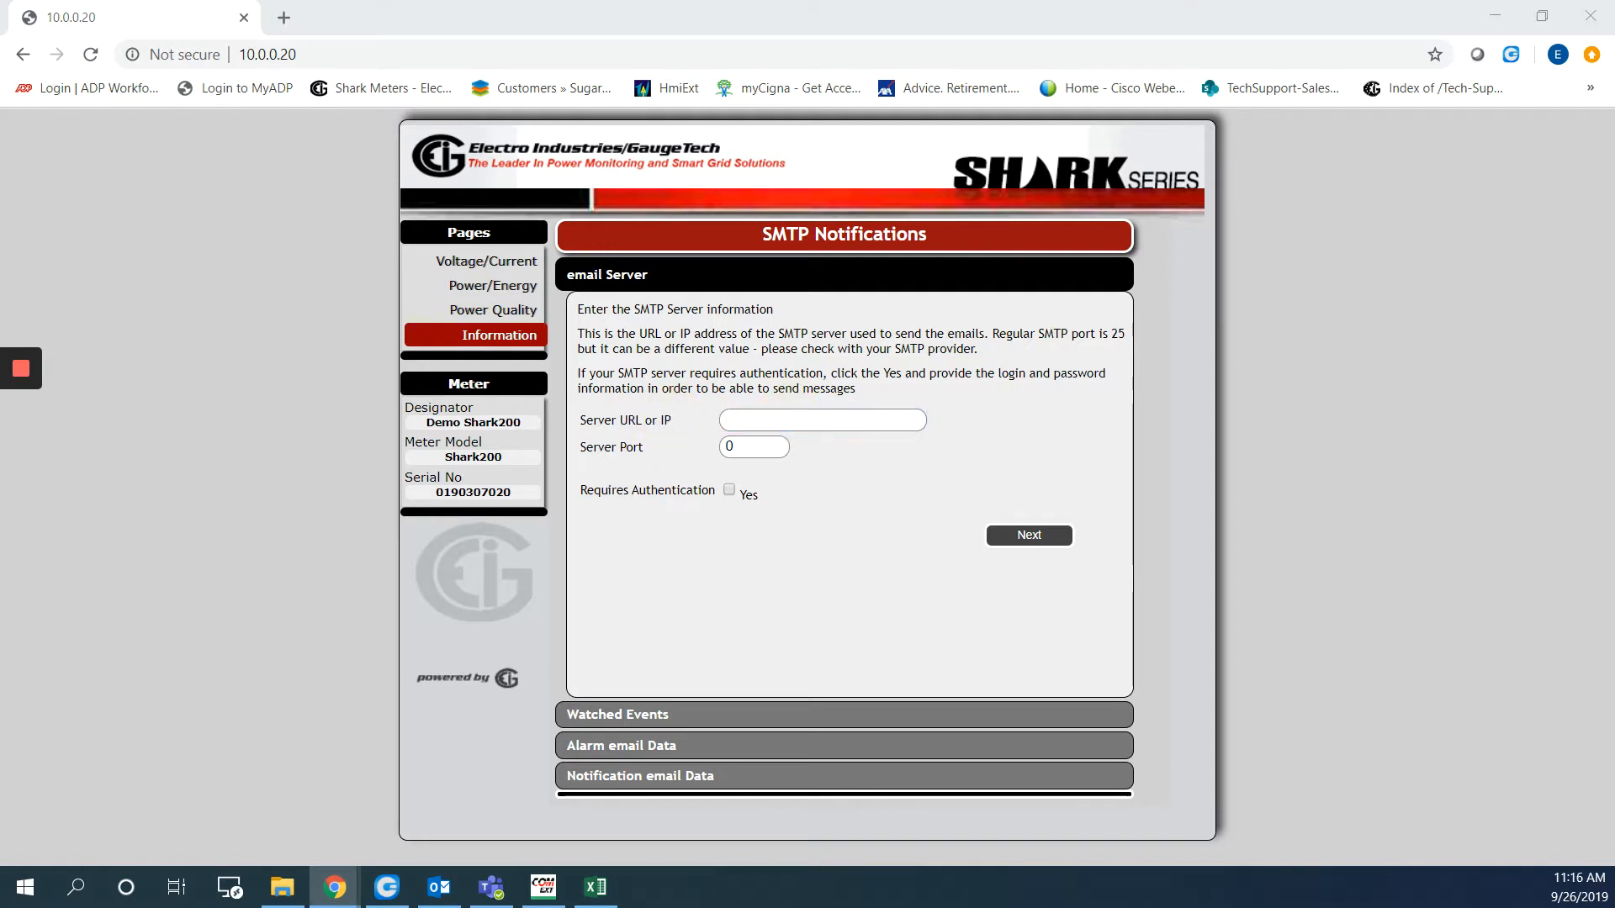
click(786, 423)
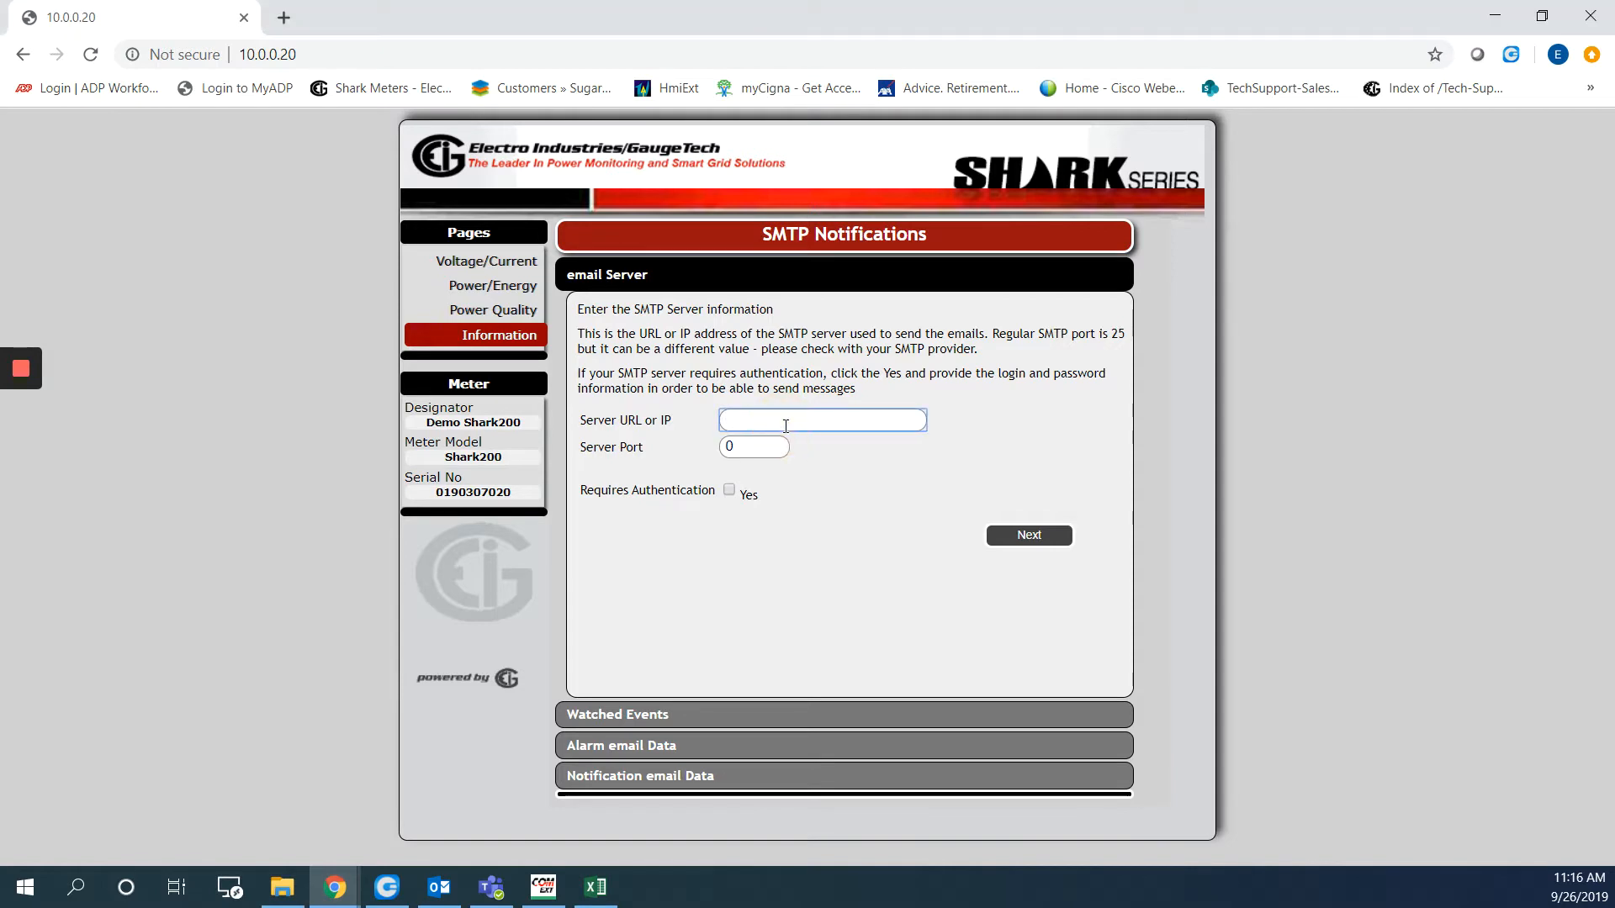
text(172.20.161.245)
drag(747, 450, 729, 450)
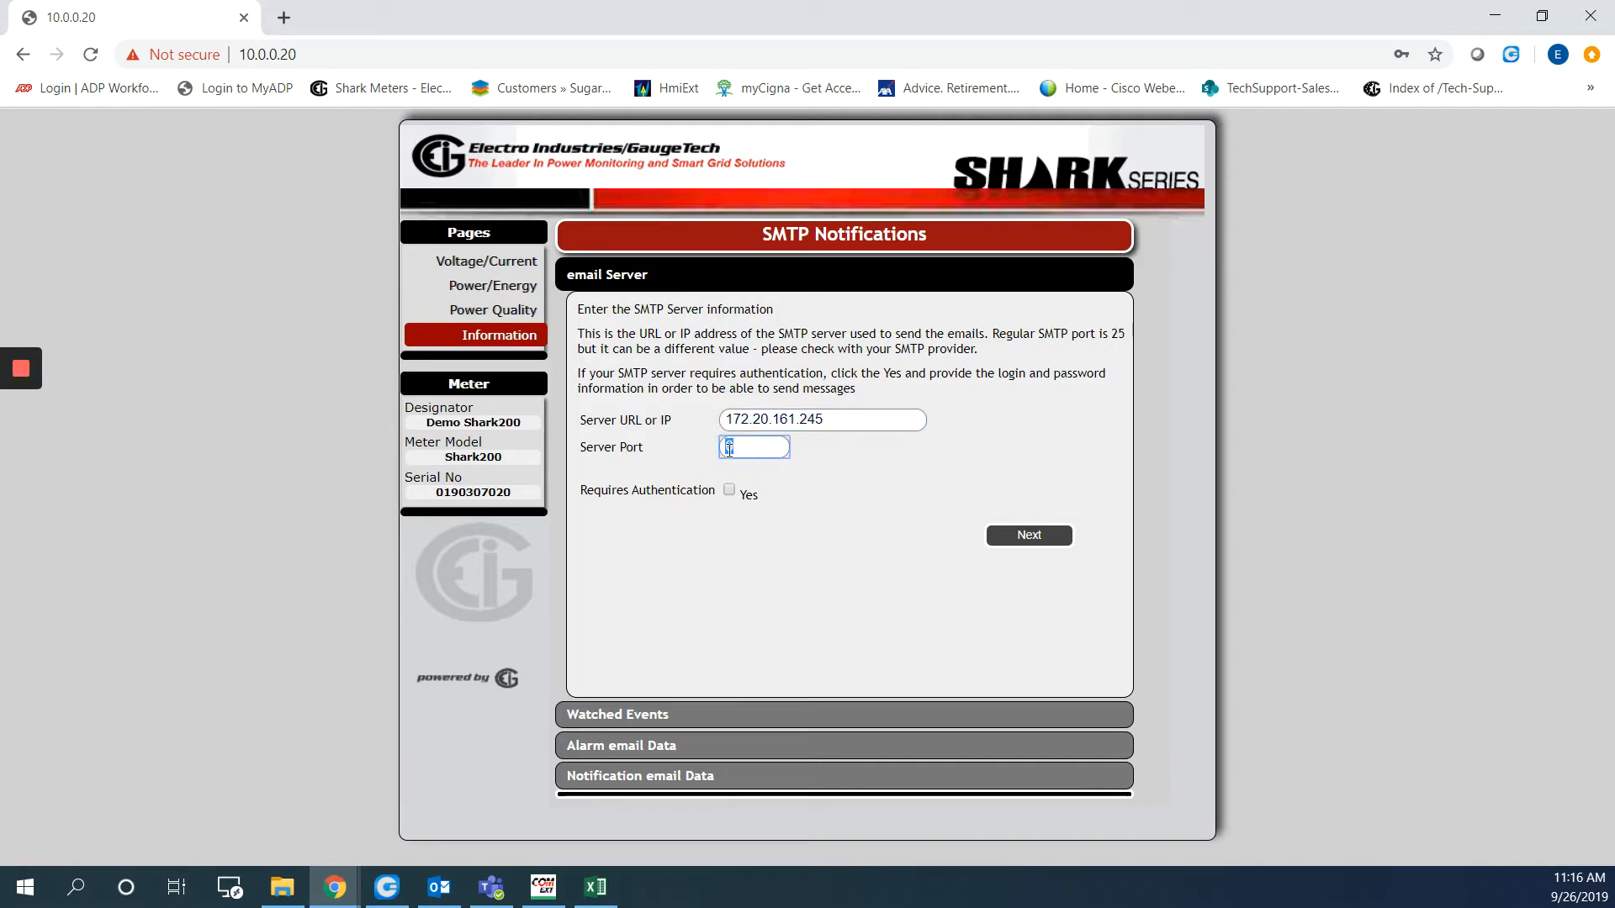
text(25)
click(729, 491)
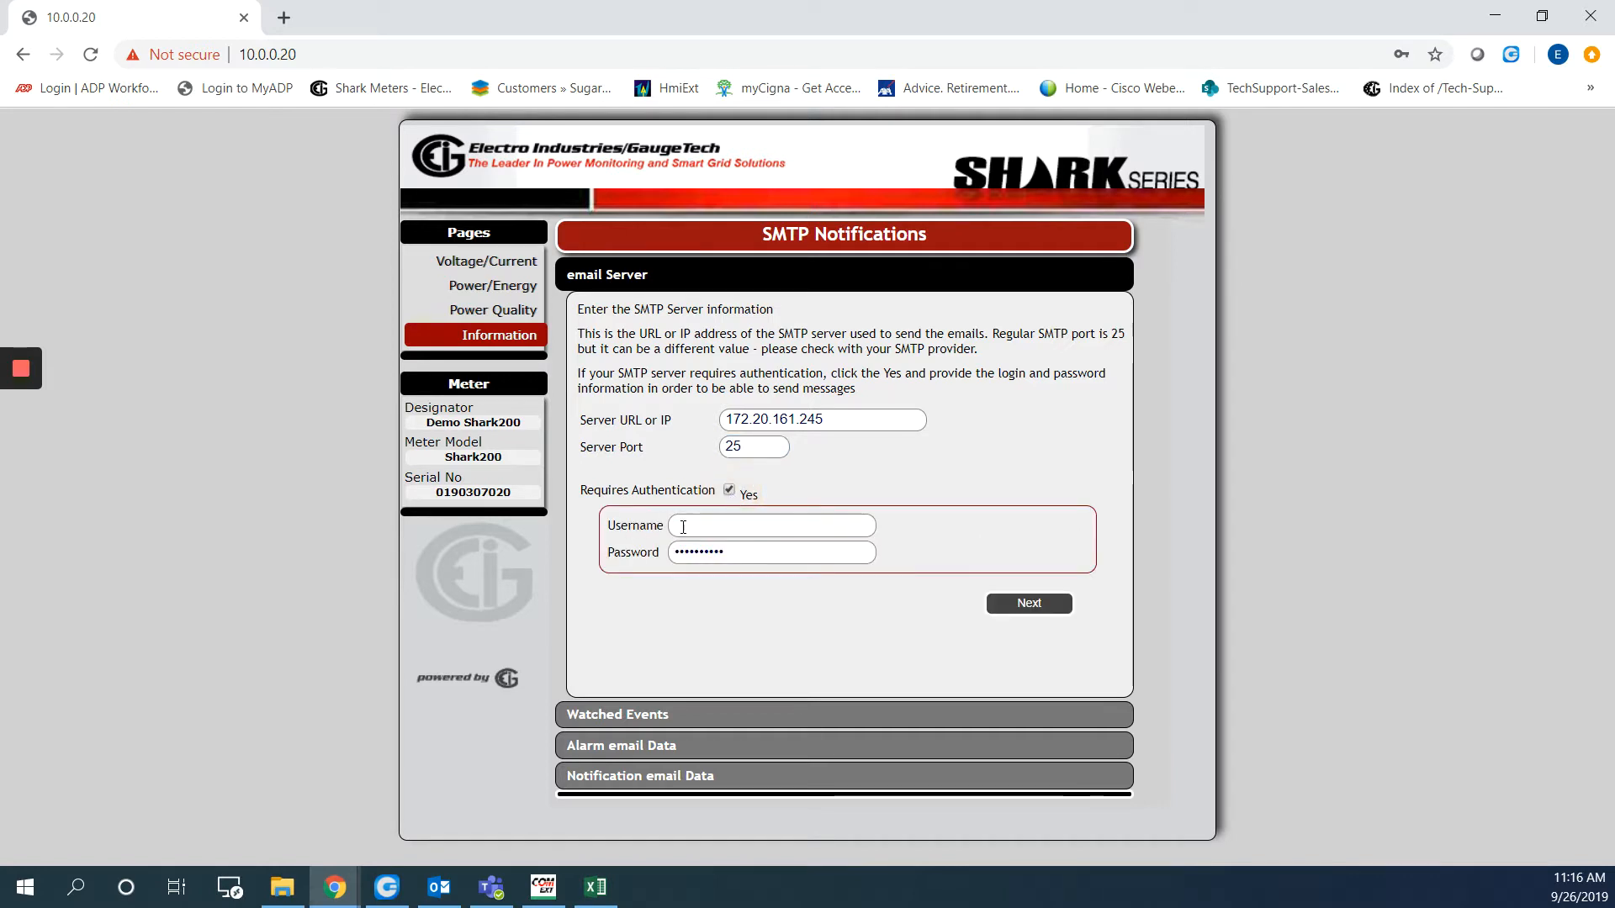
click(728, 491)
click(1012, 542)
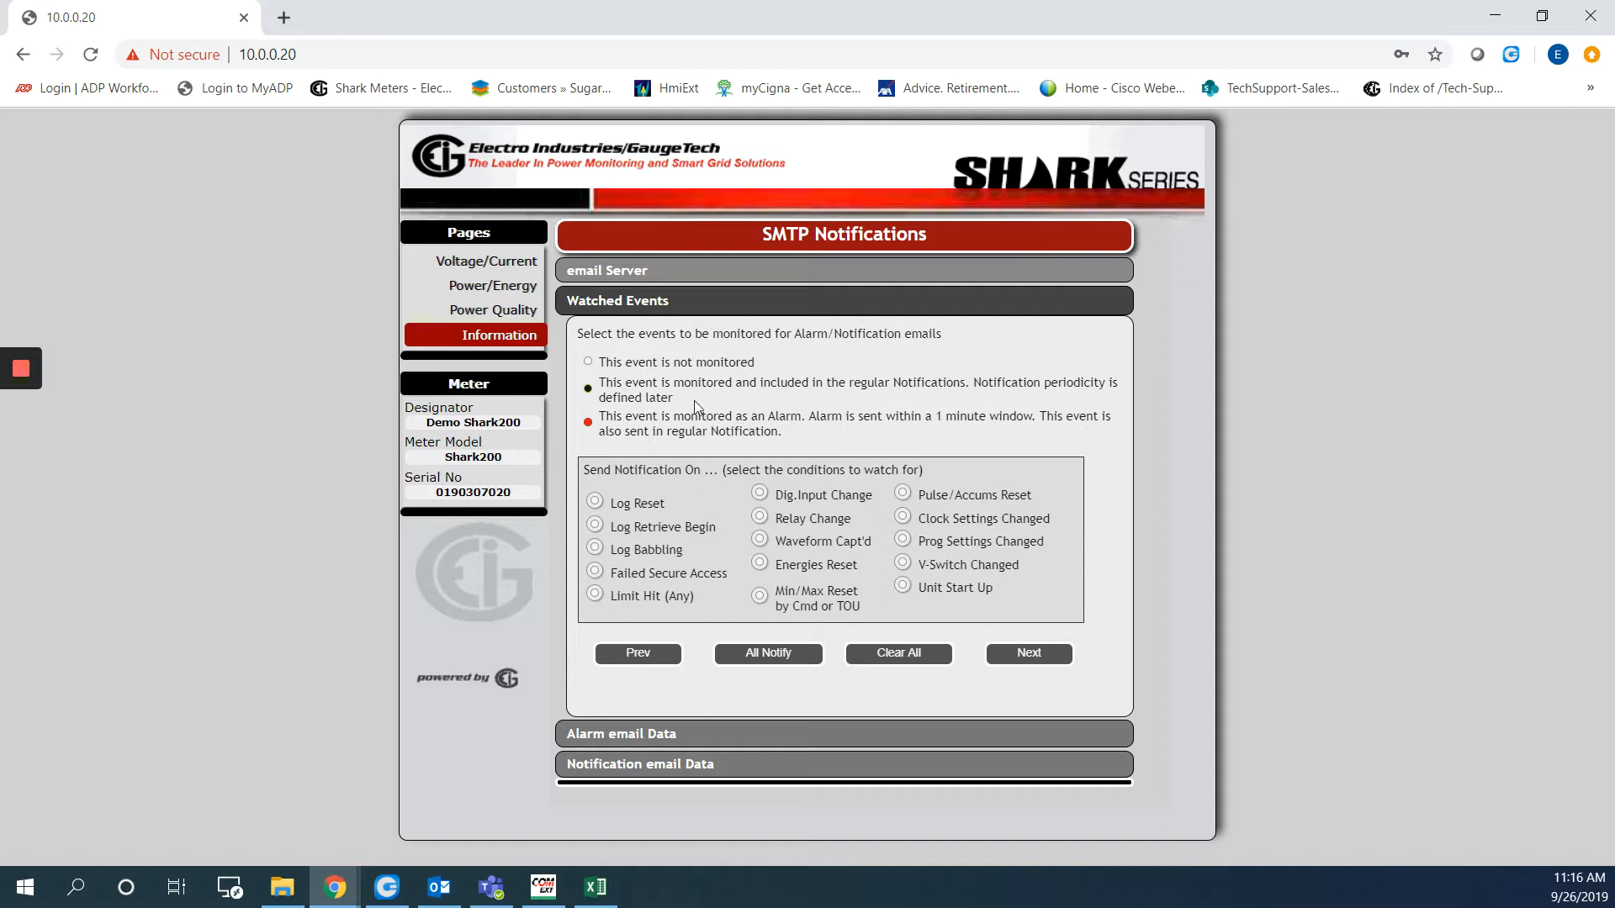
Watch Log Reset, Waveform Capt'd and Min/Max Reset as notifications and Limit Hit (Any) as an alarm
click(596, 503)
click(595, 502)
drag(810, 418, 1031, 420)
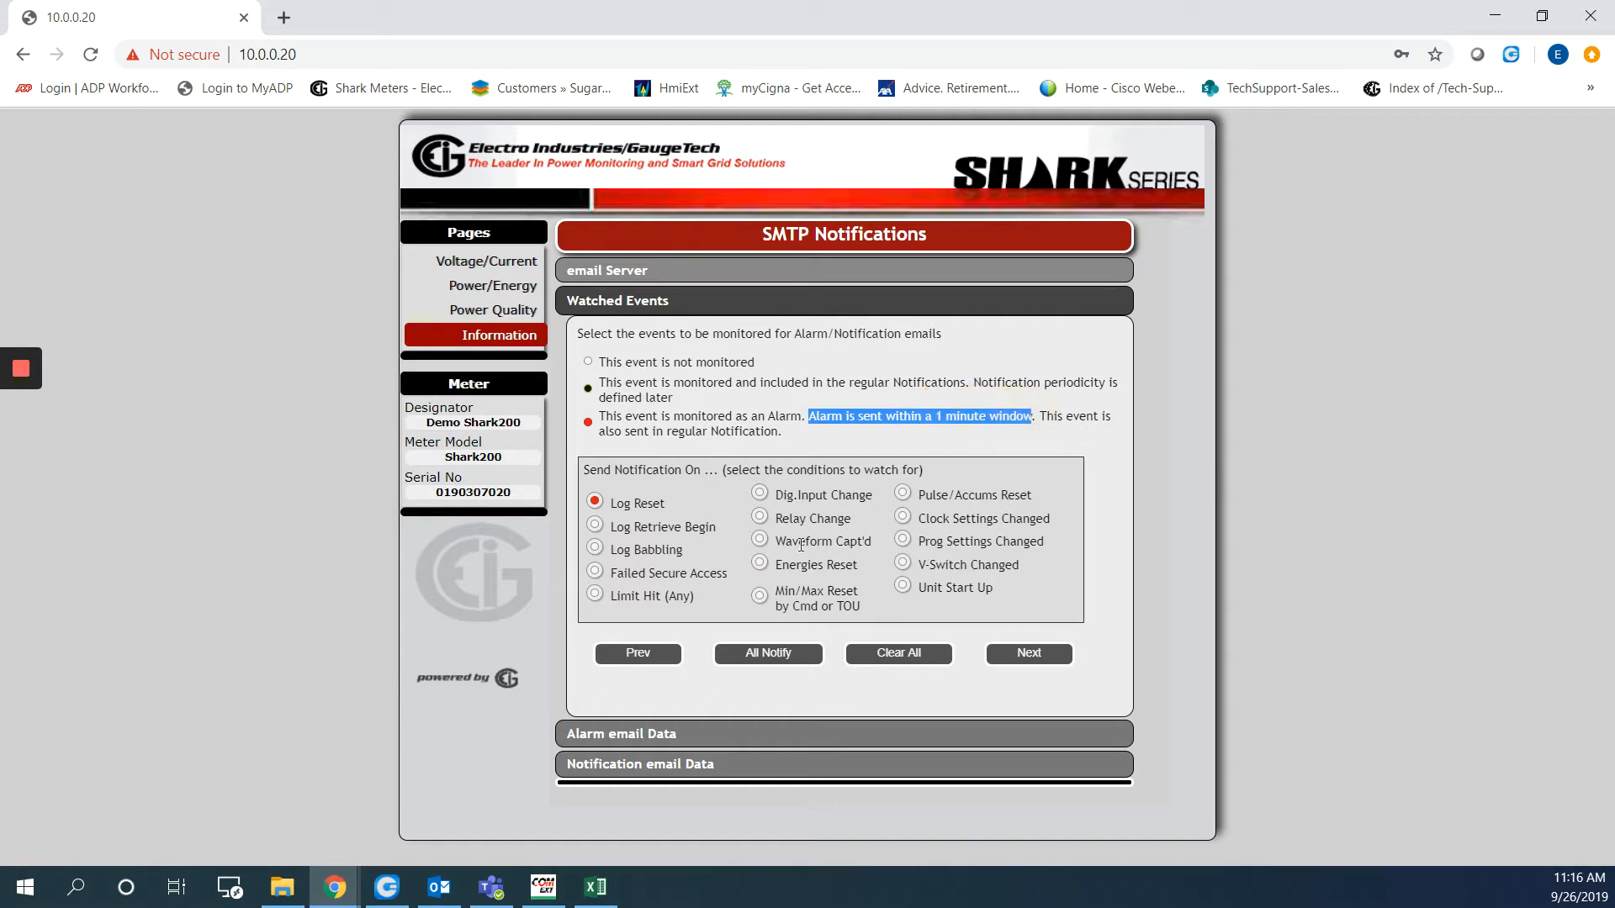
click(597, 502)
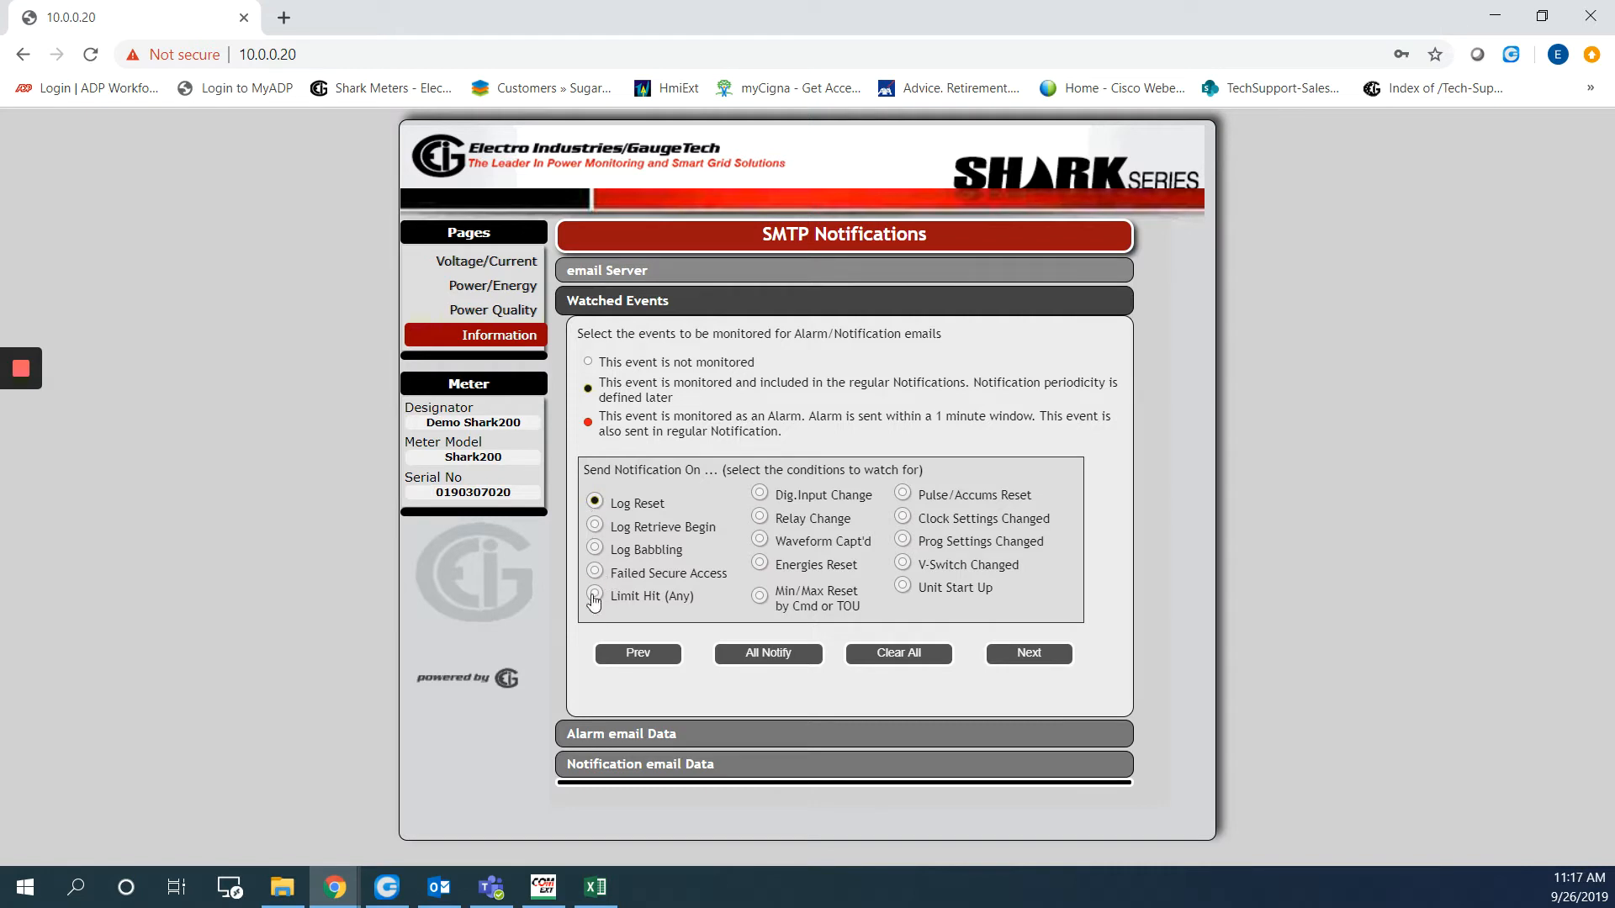
double_click(595, 595)
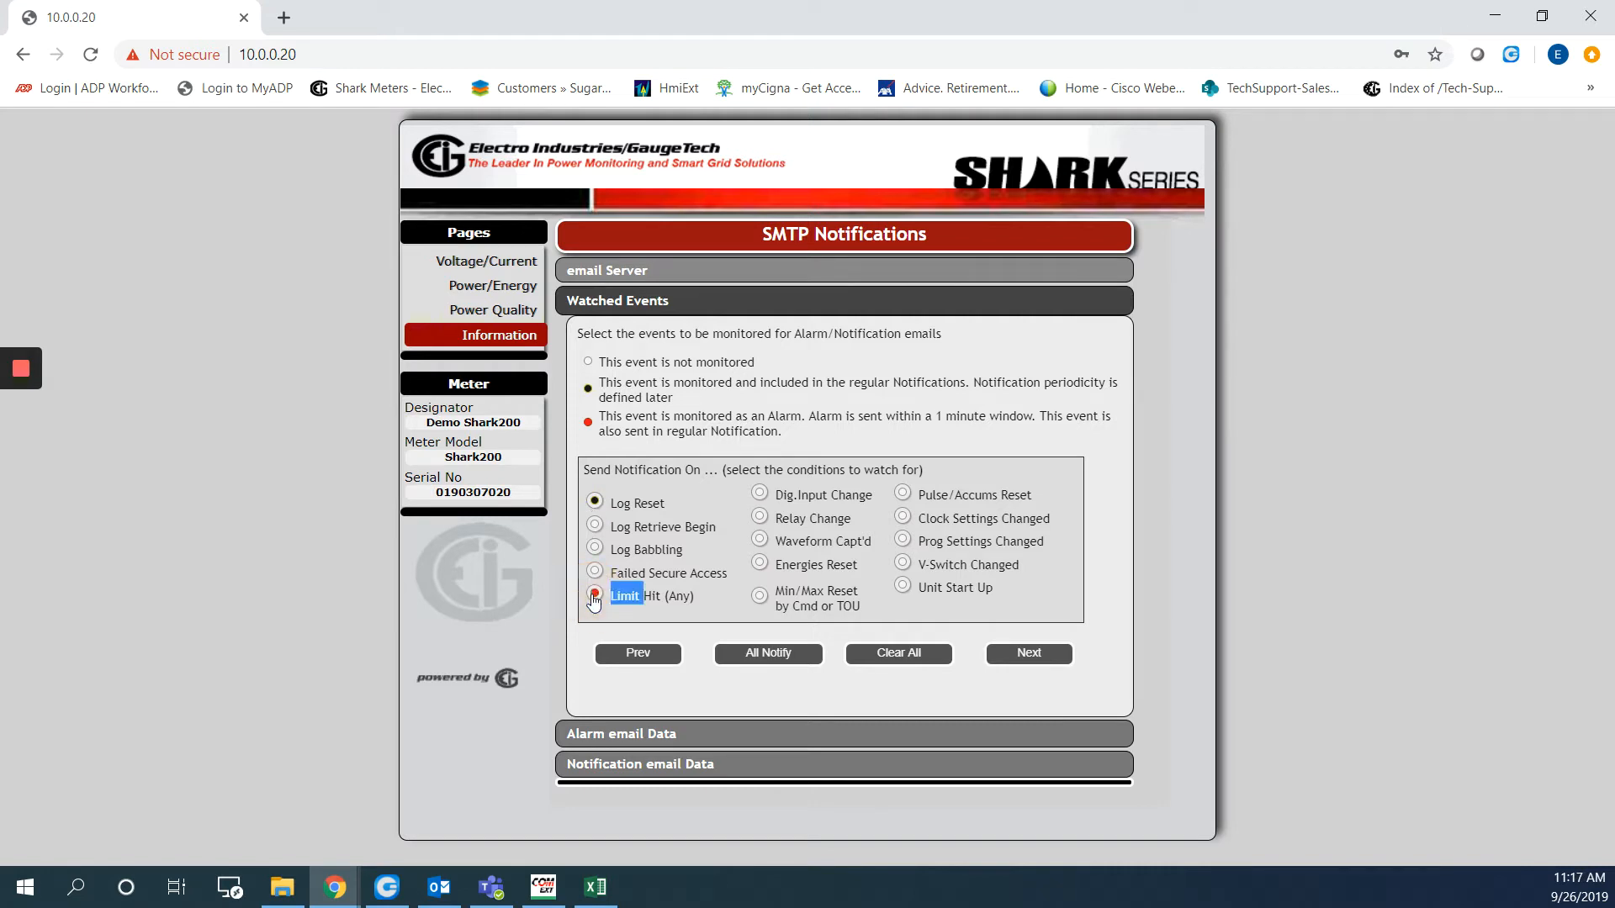
click(759, 595)
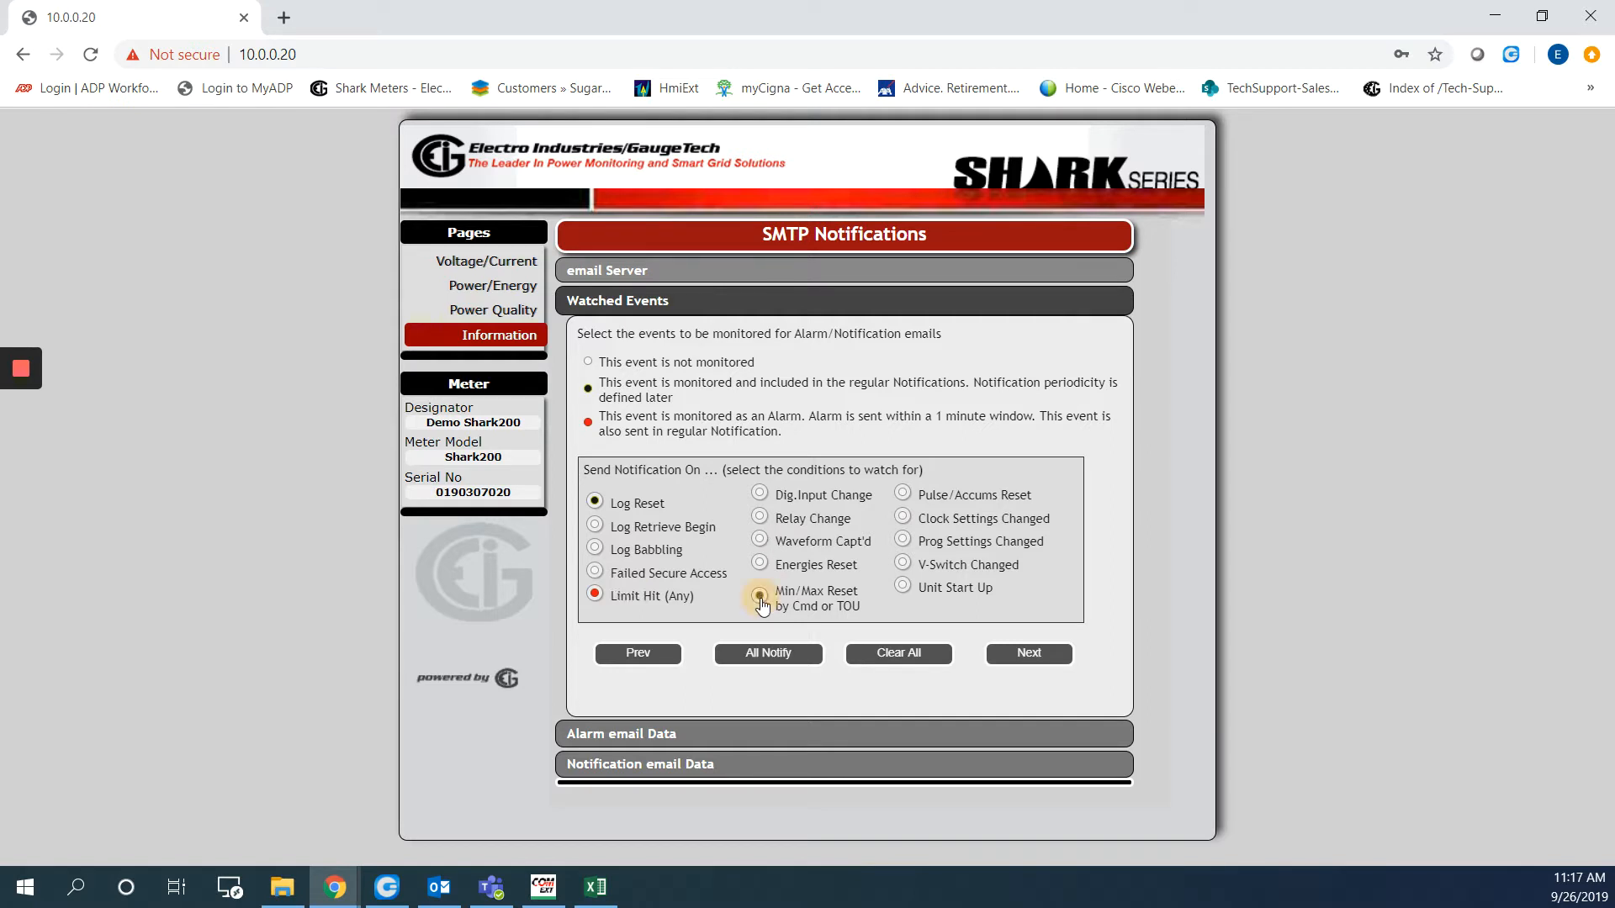
click(760, 541)
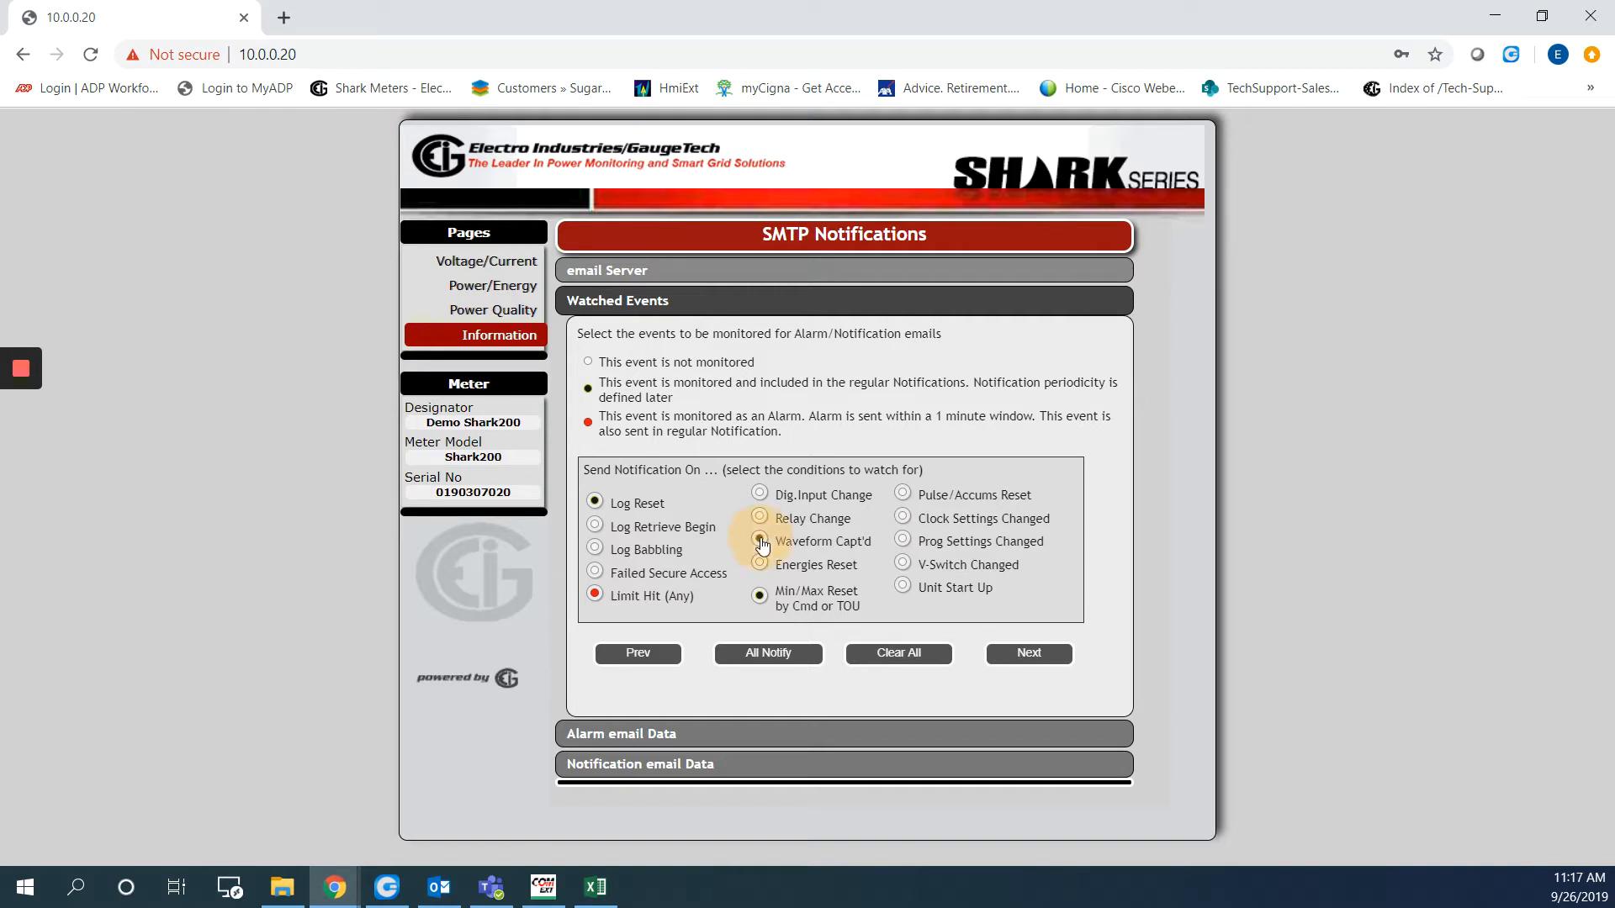
click(1028, 654)
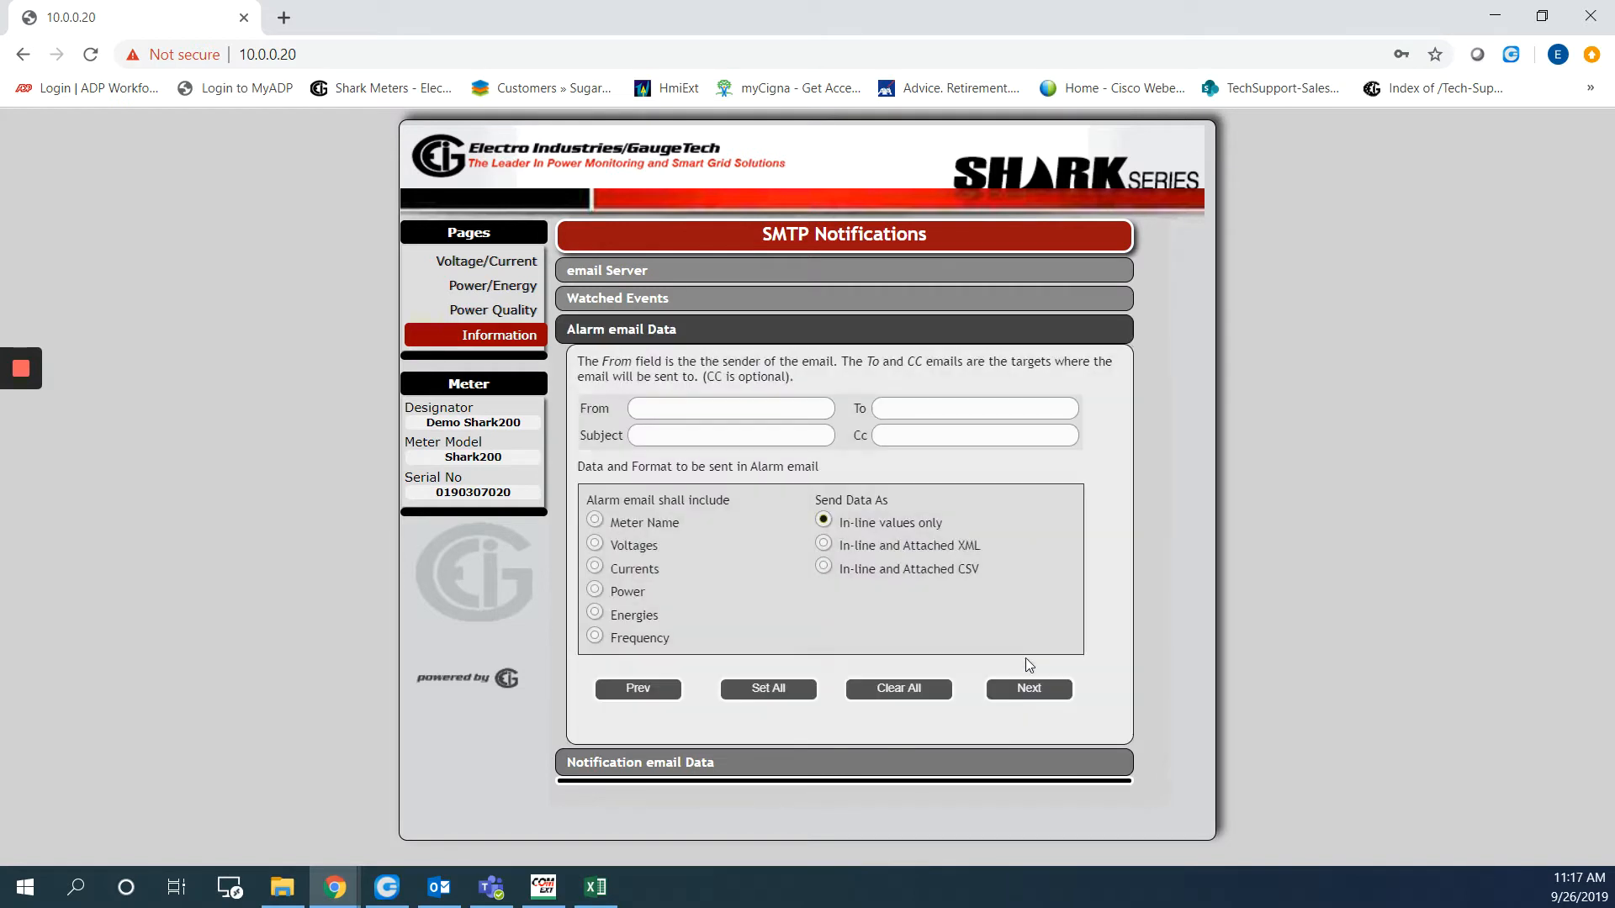
Fill the alarm email sender, recipient and cc addresses, with subject 'Shark200 / Alarm'
click(686, 402)
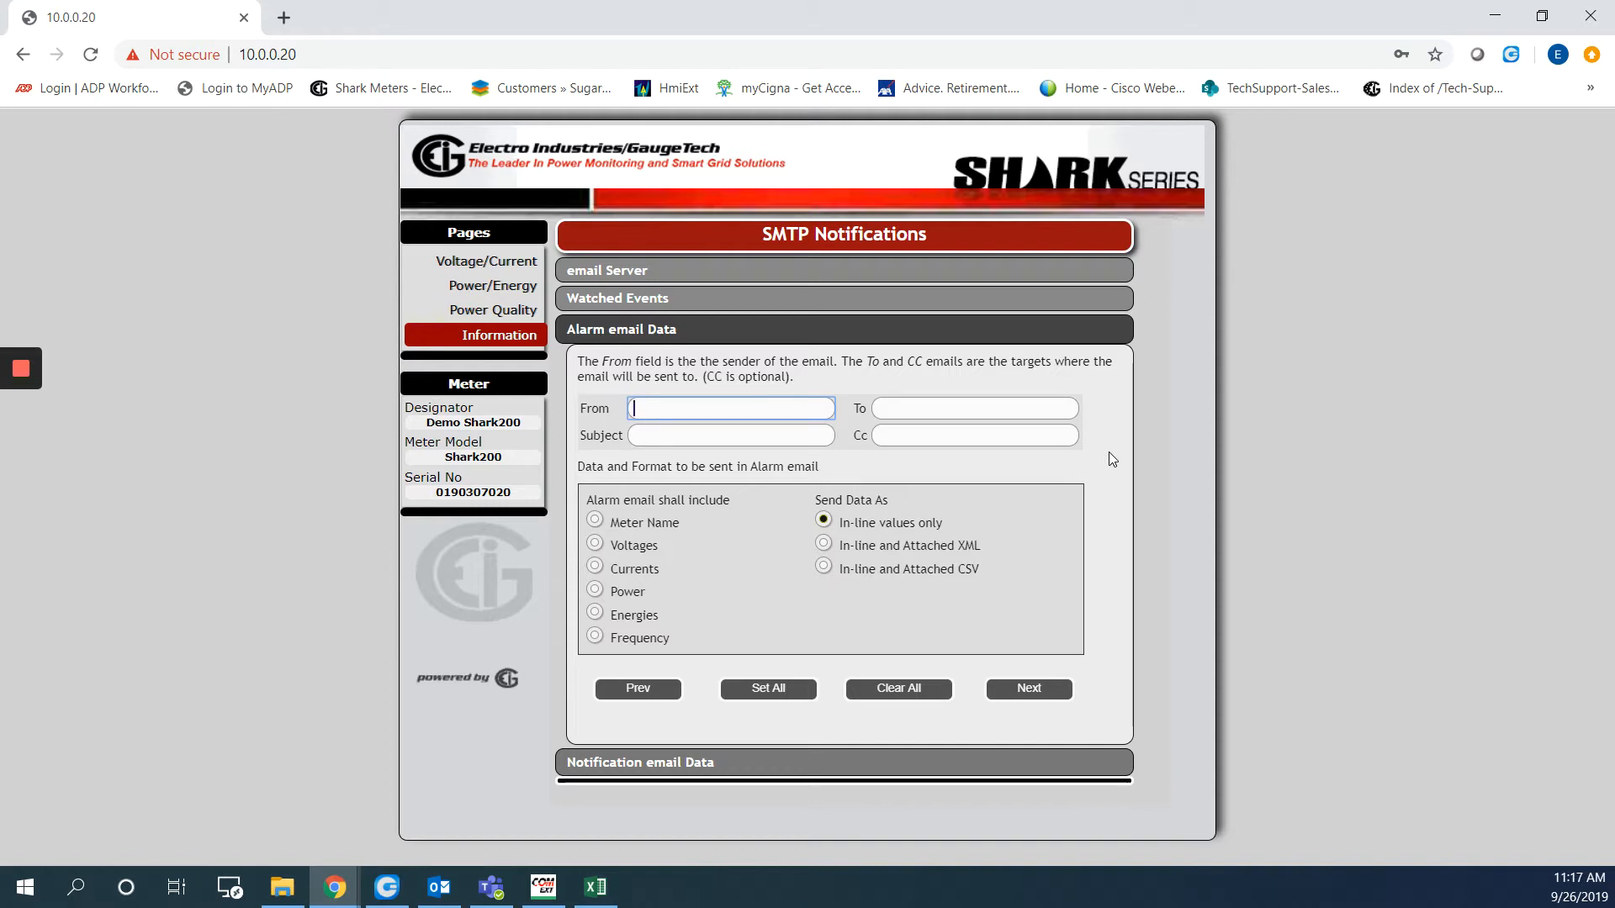
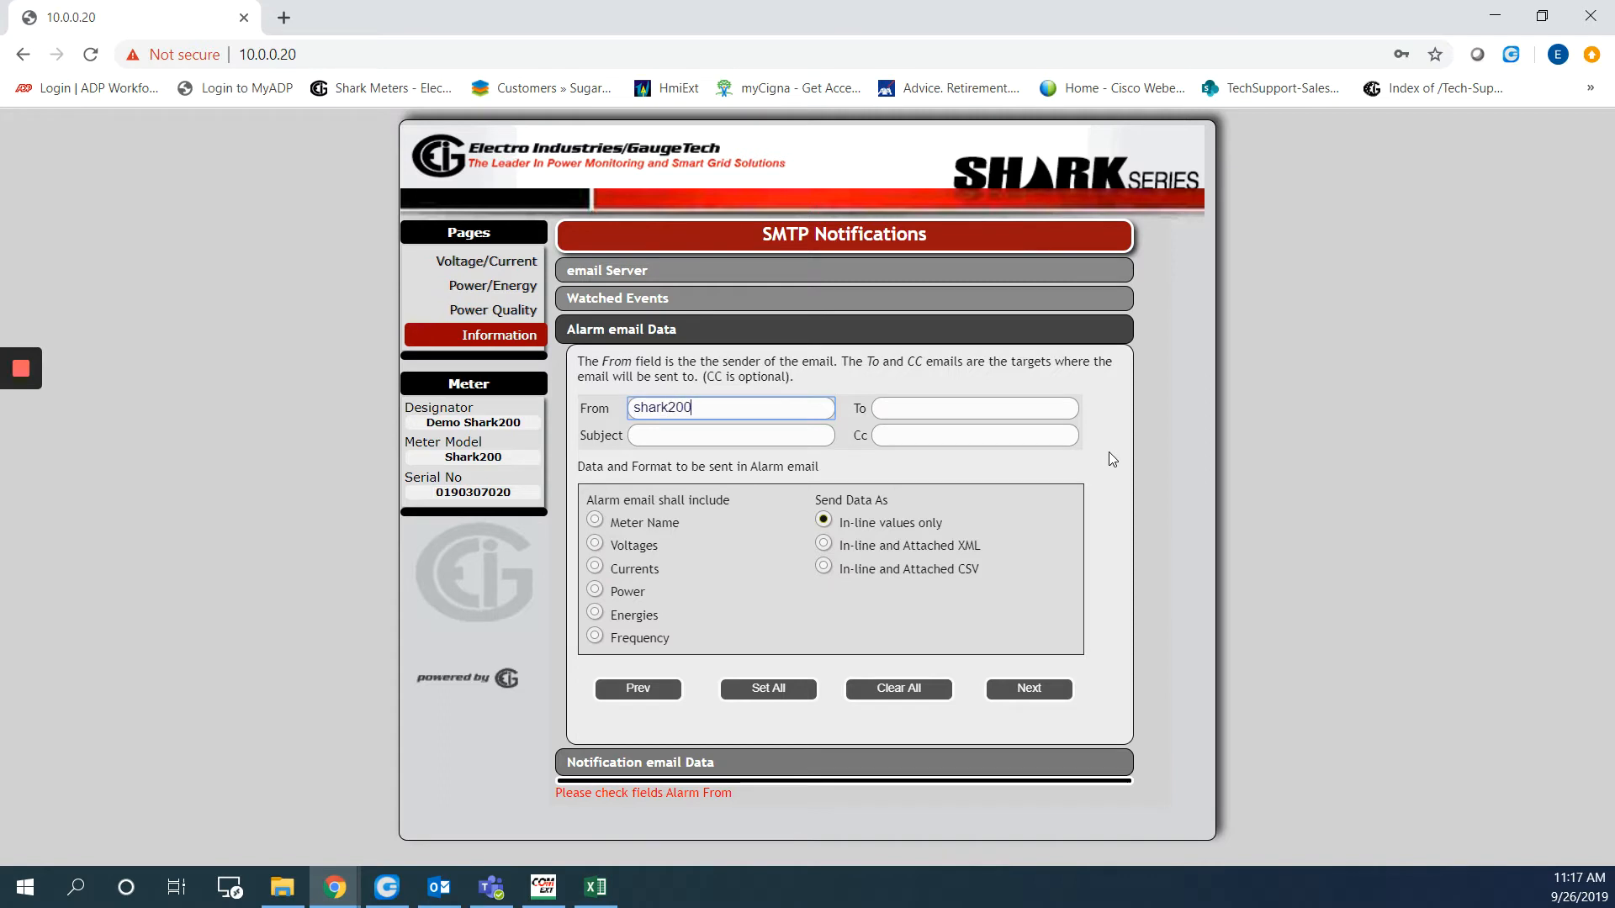
key(Tab)
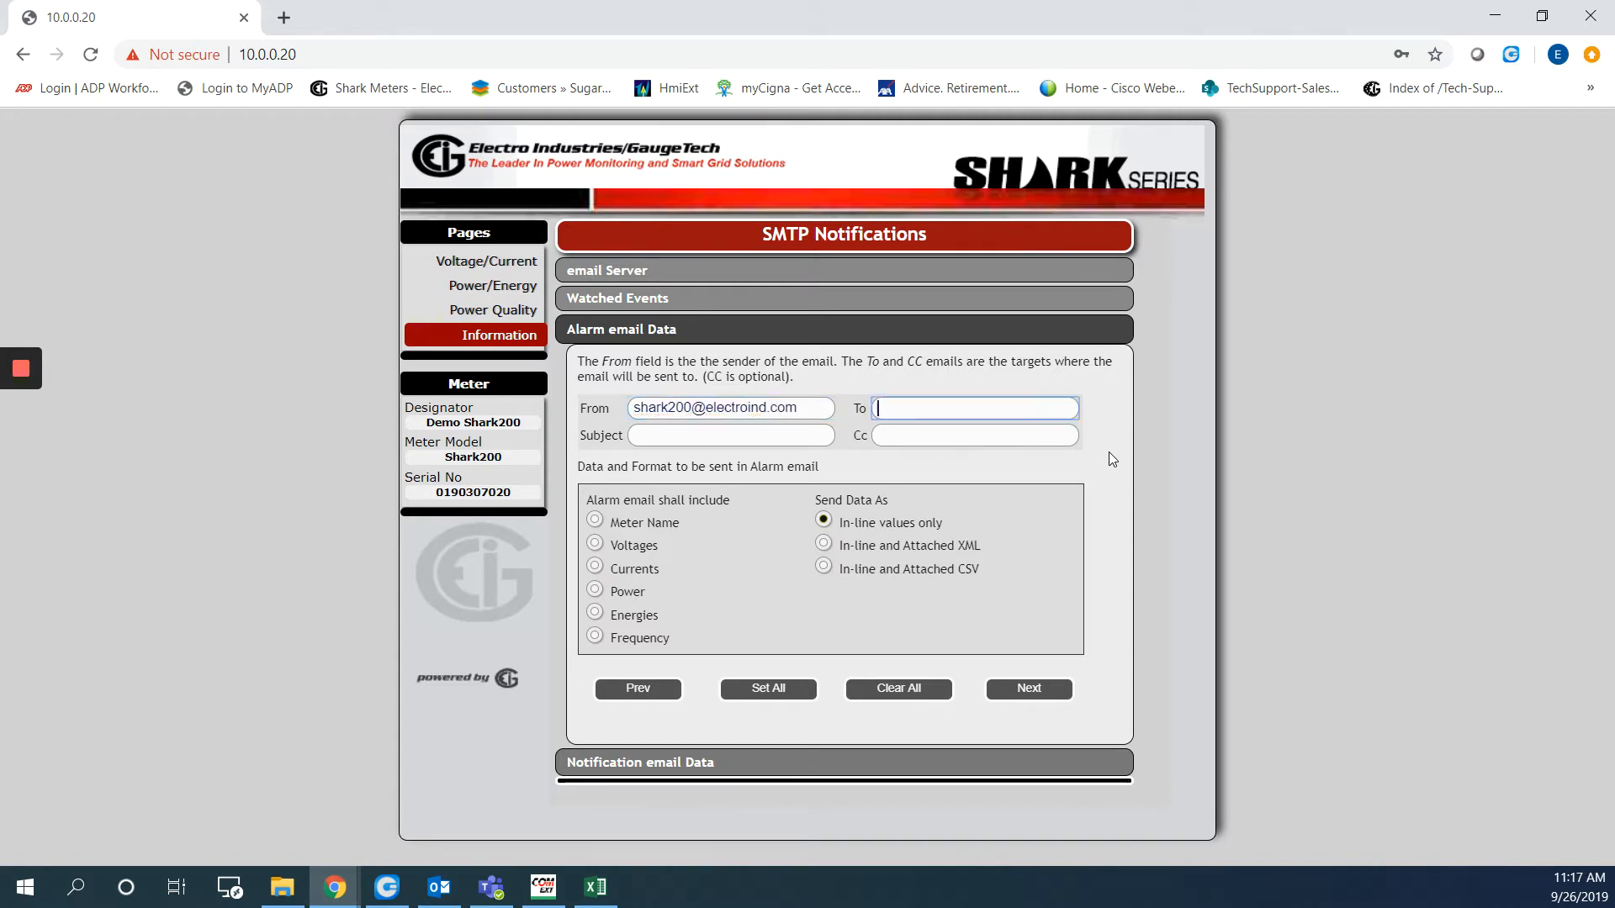
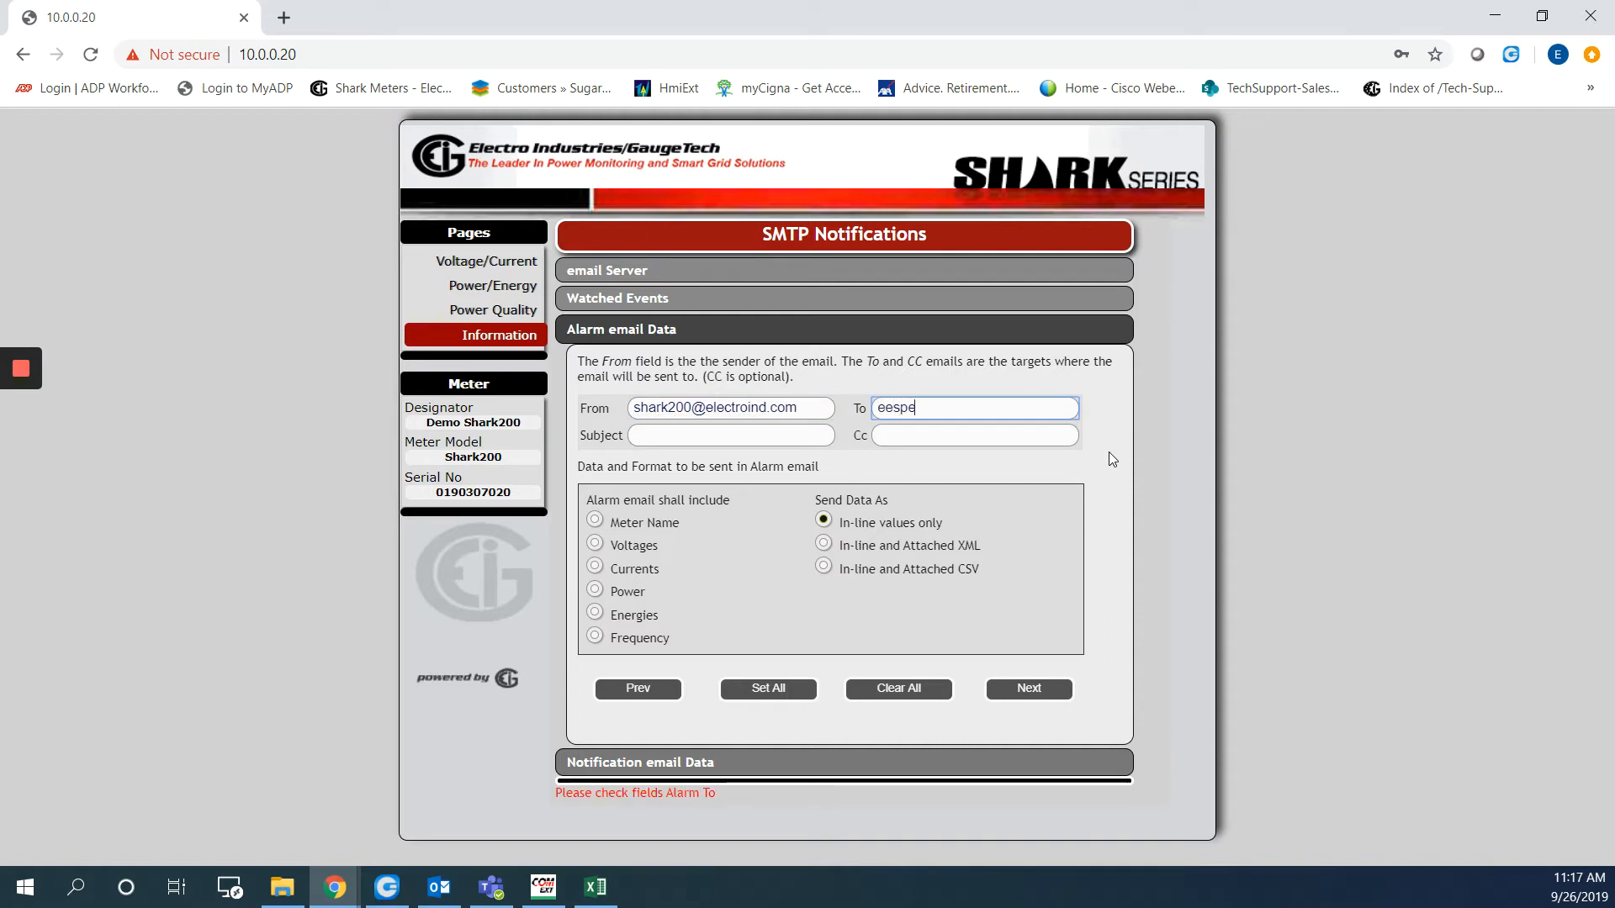
key(Tab)
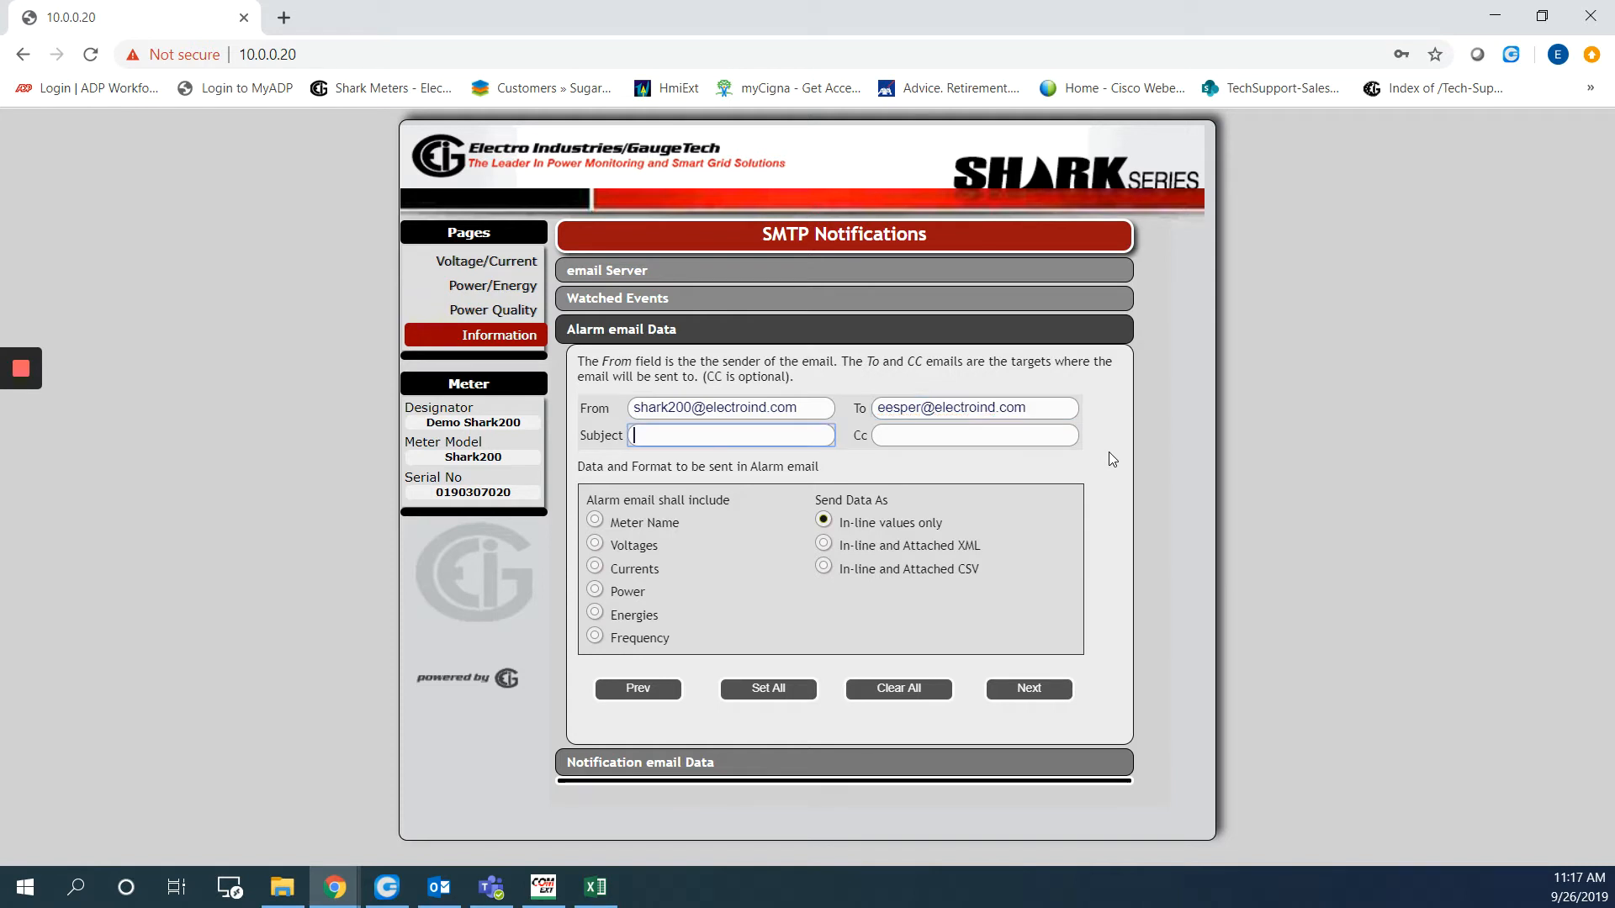
text(Shark200 / Alarm)
key(Tab)
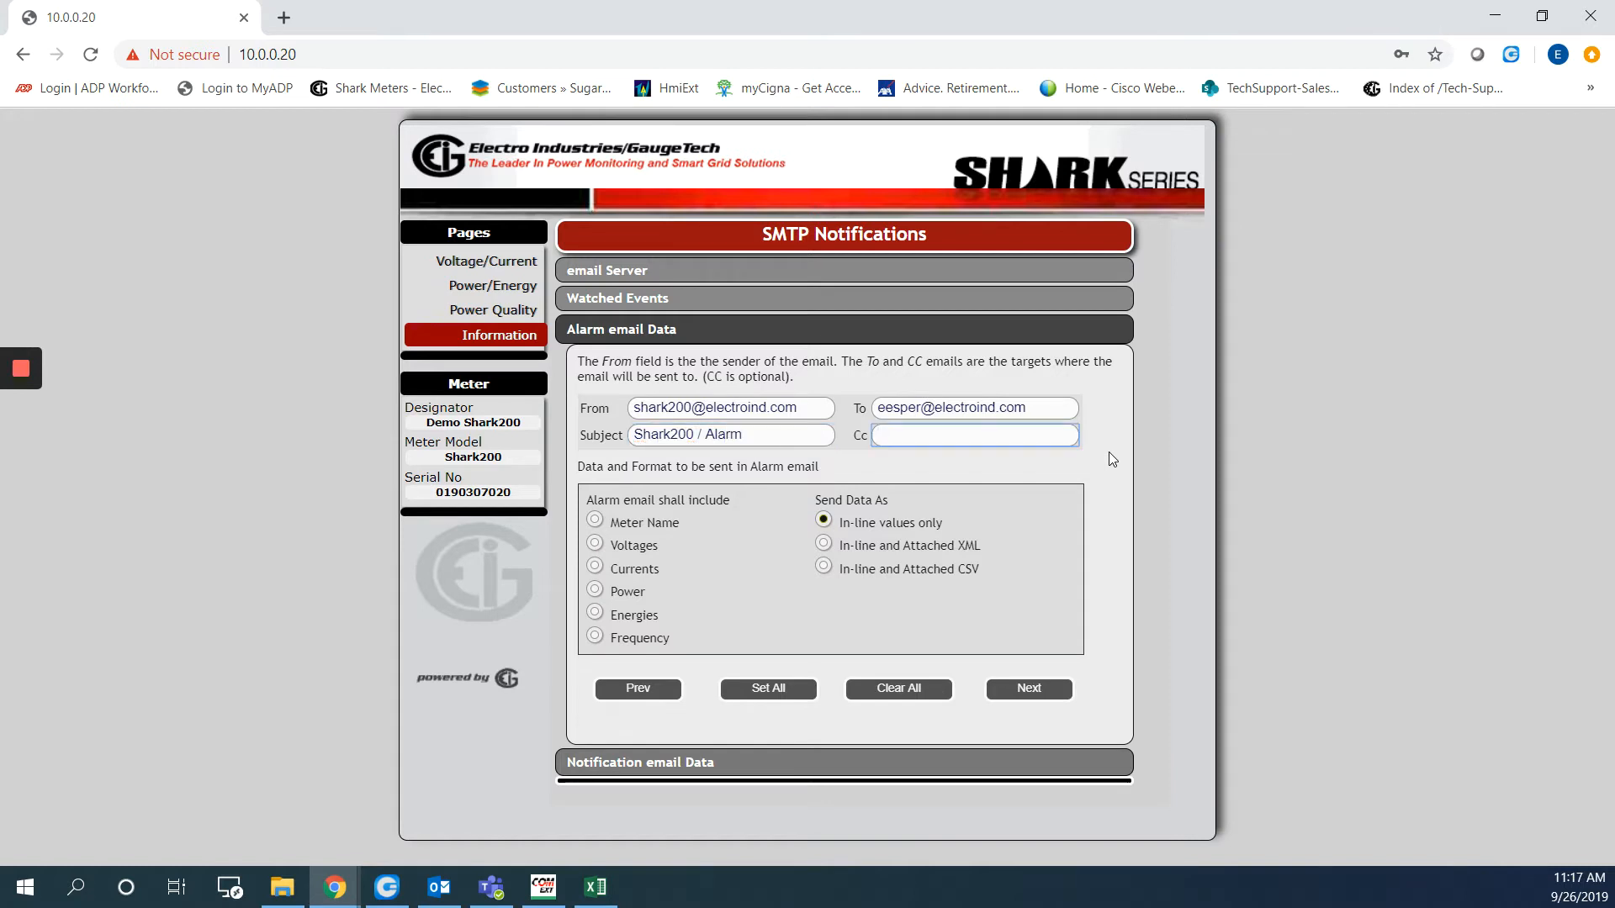
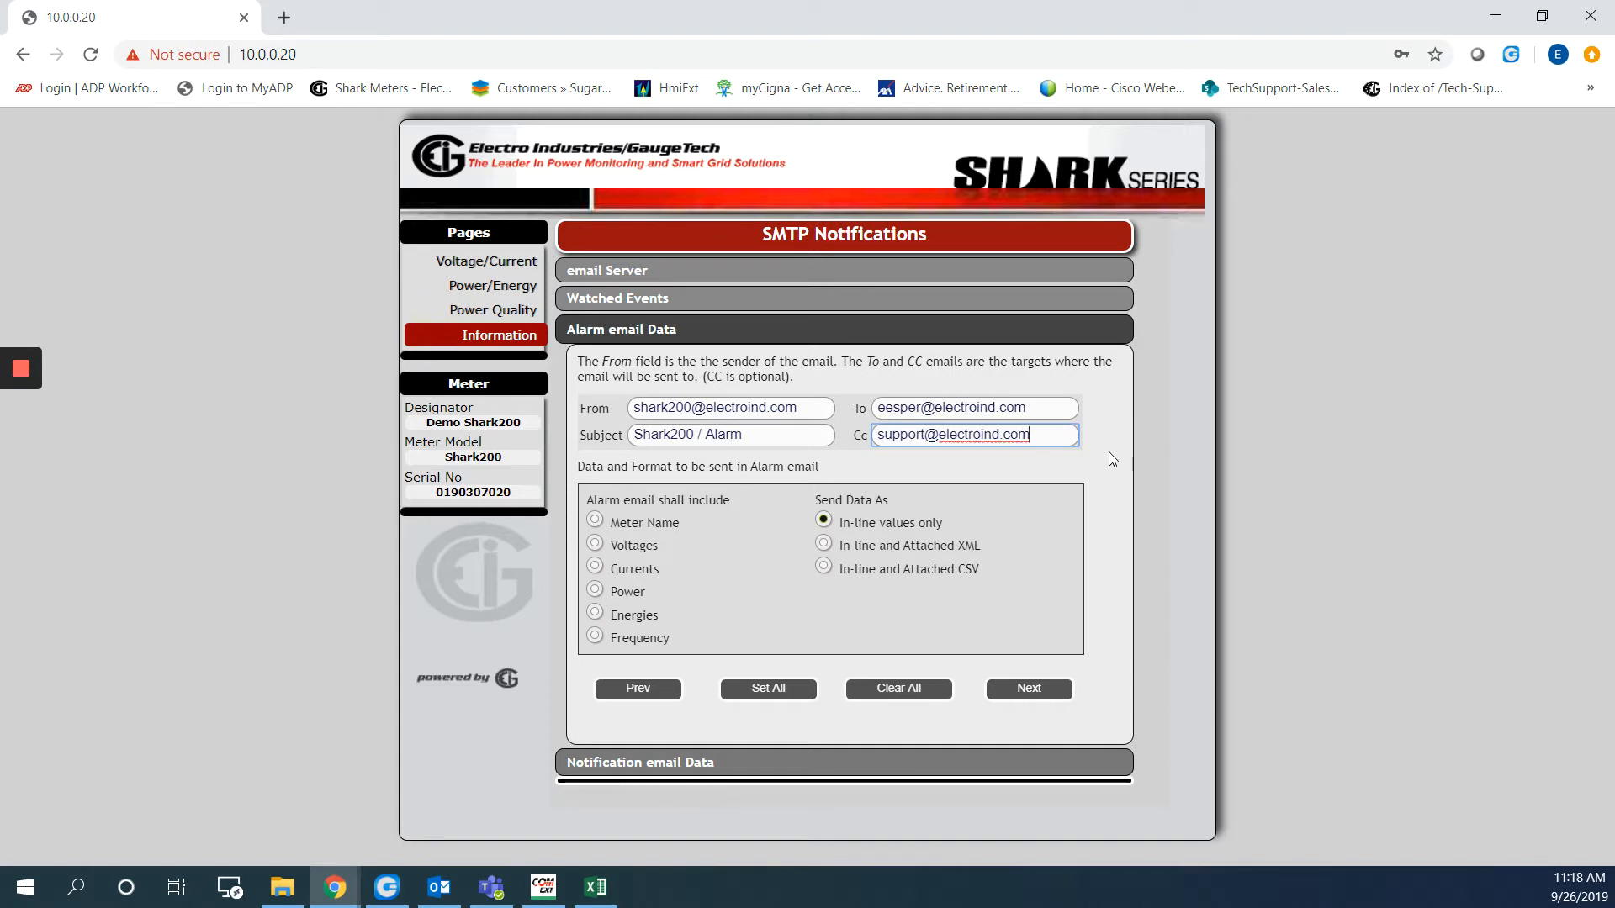
Include Meter Name, Voltages and Frequency in alarm emails
click(595, 521)
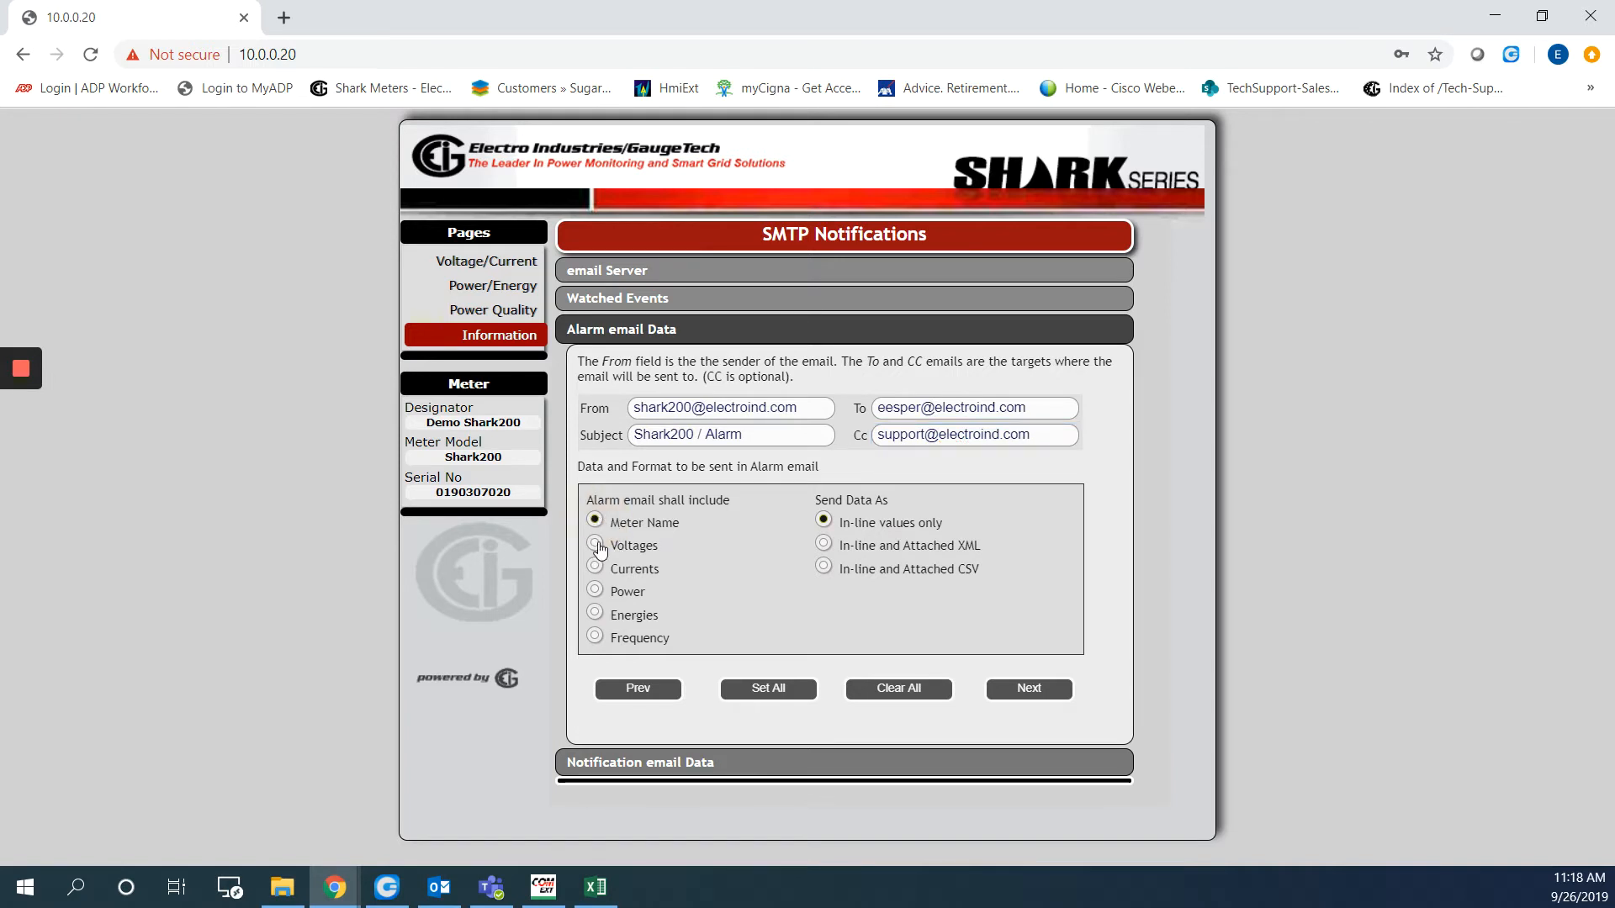
click(595, 544)
click(596, 637)
click(1031, 686)
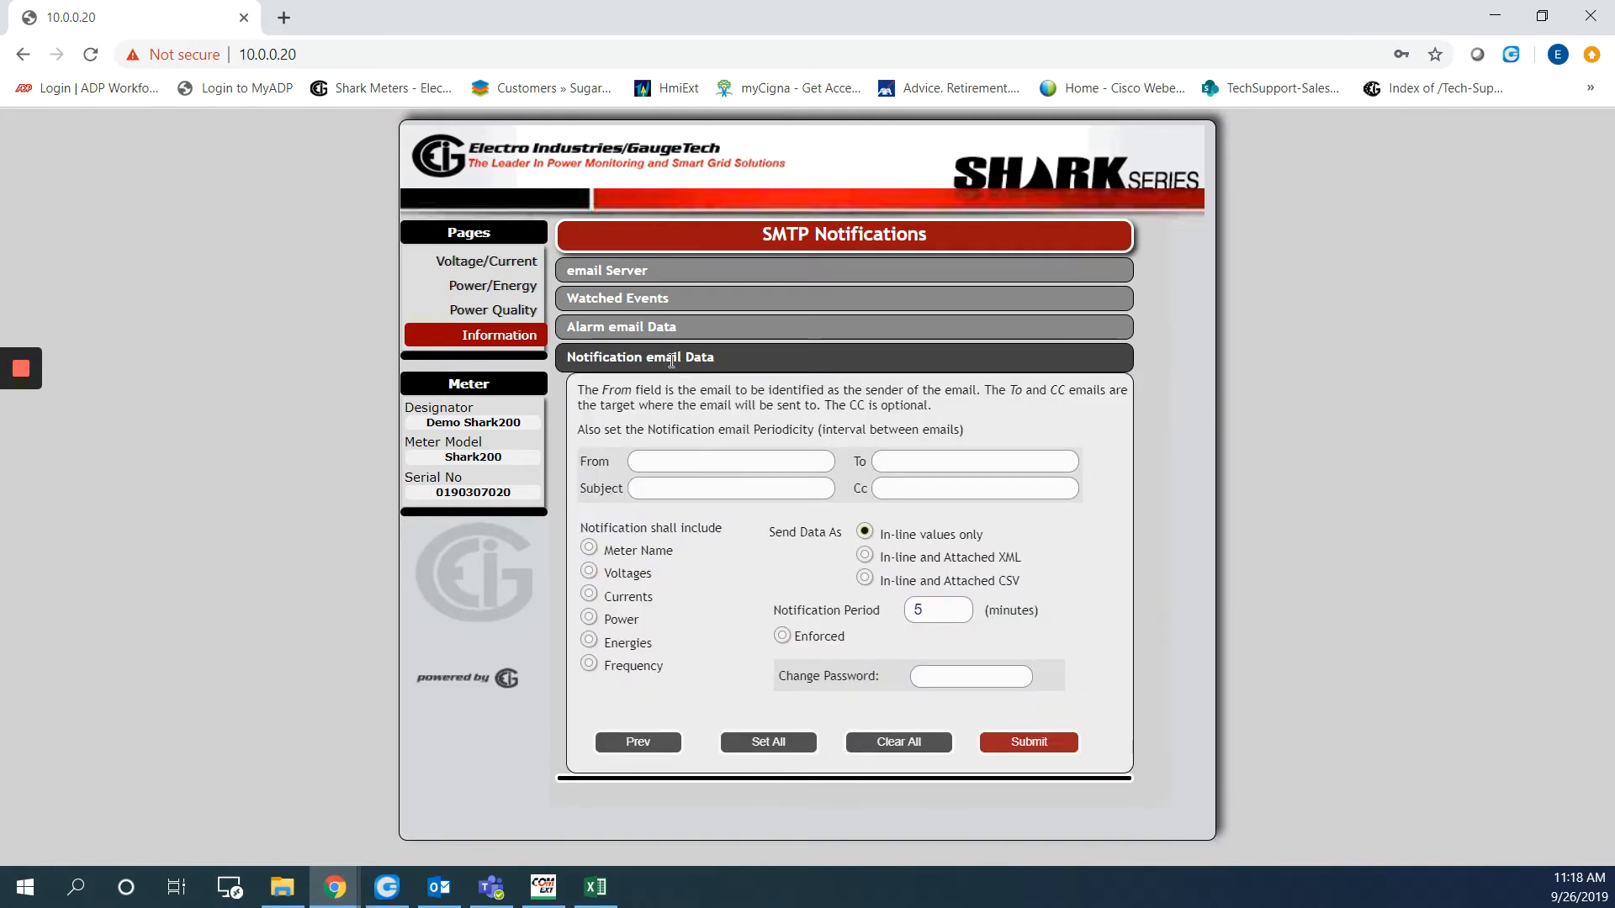
Fill the notification email sender, recipient and cc addresses, with subject 'Shark200 / Notification'
click(666, 460)
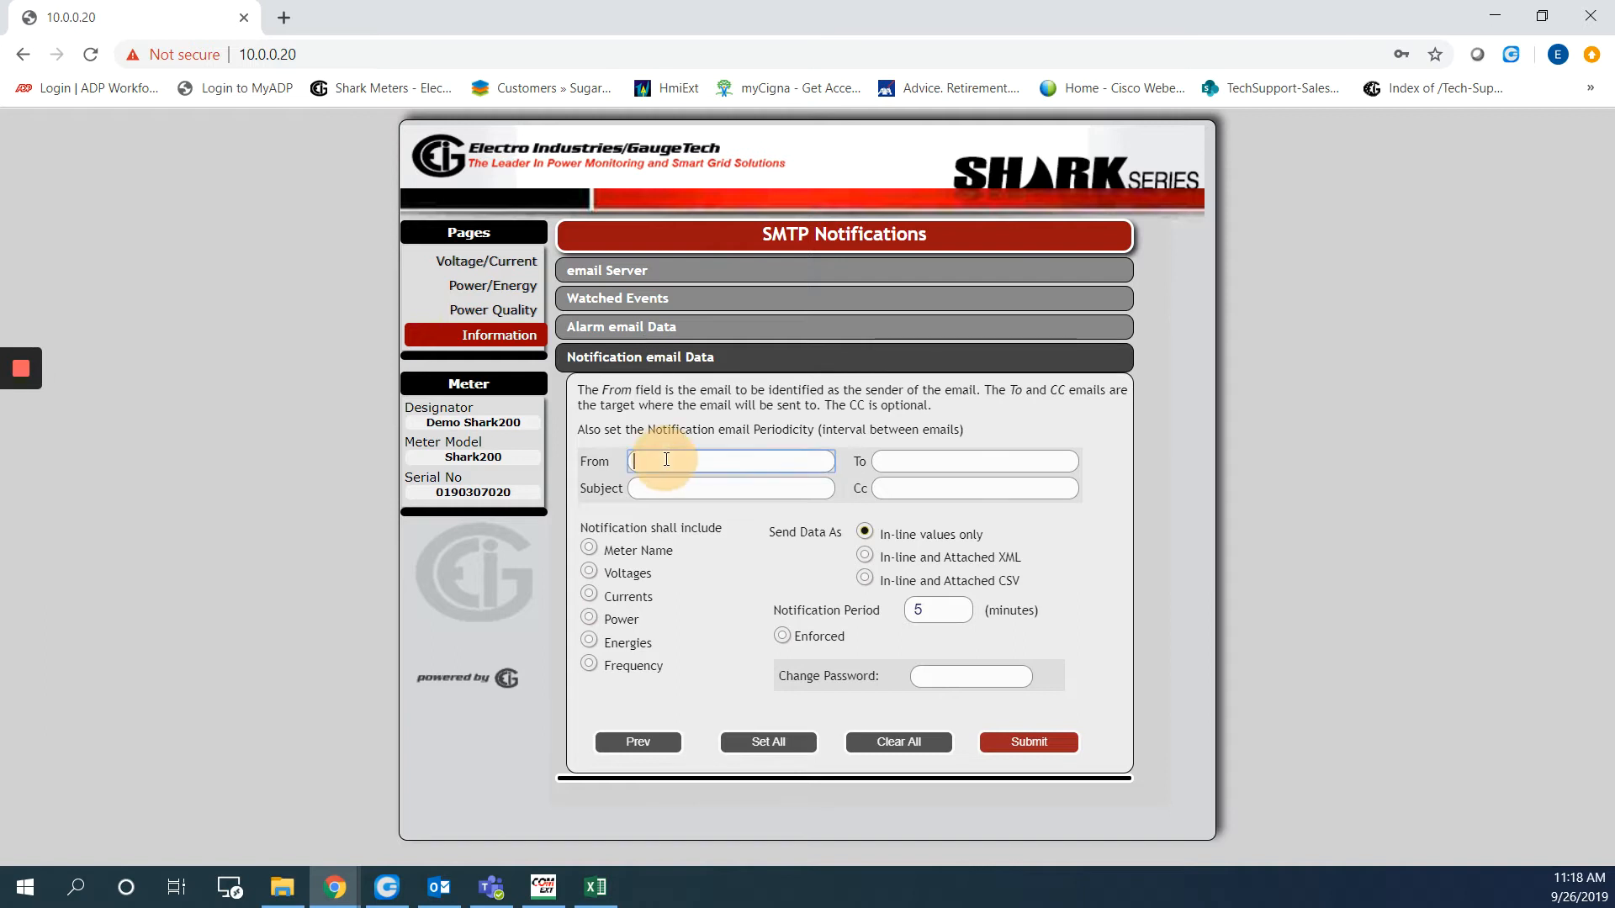
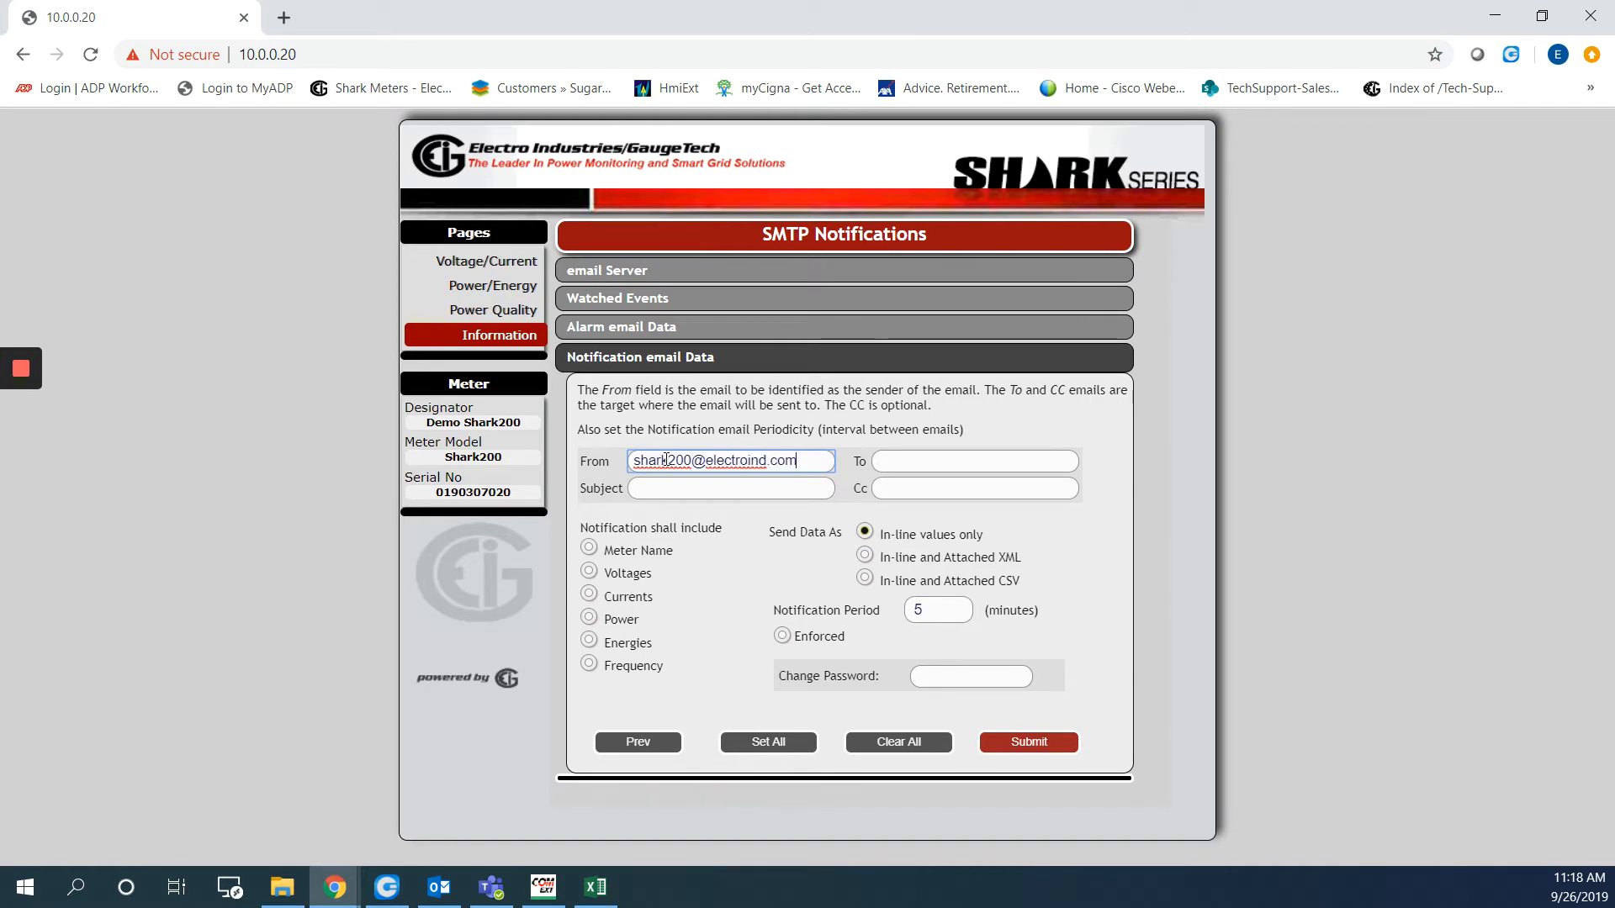
key(Tab)
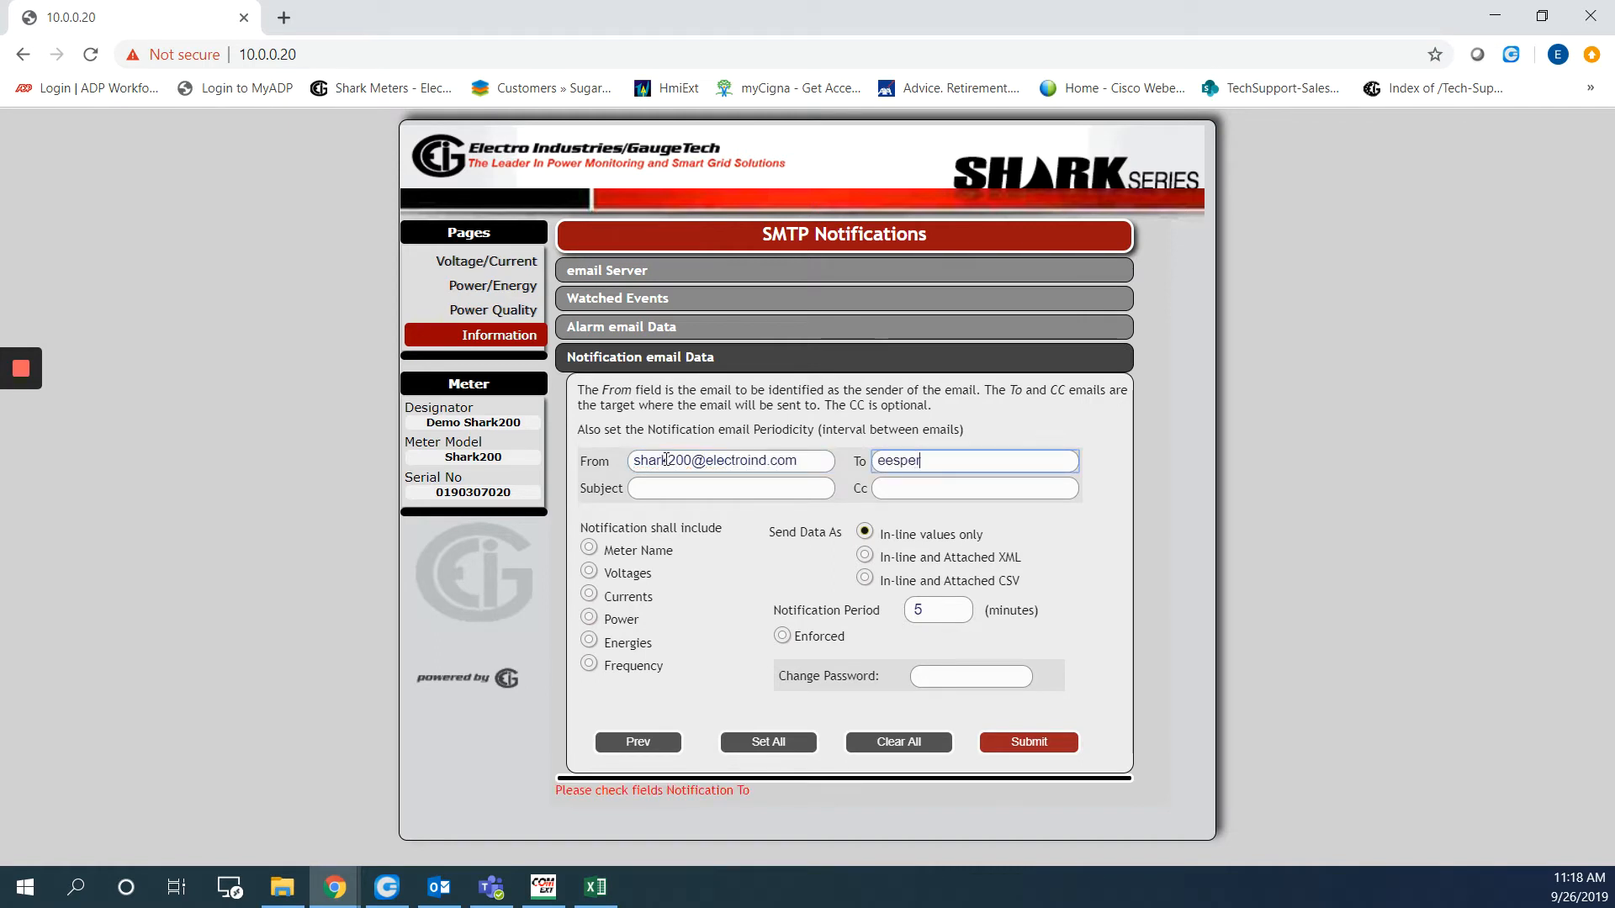
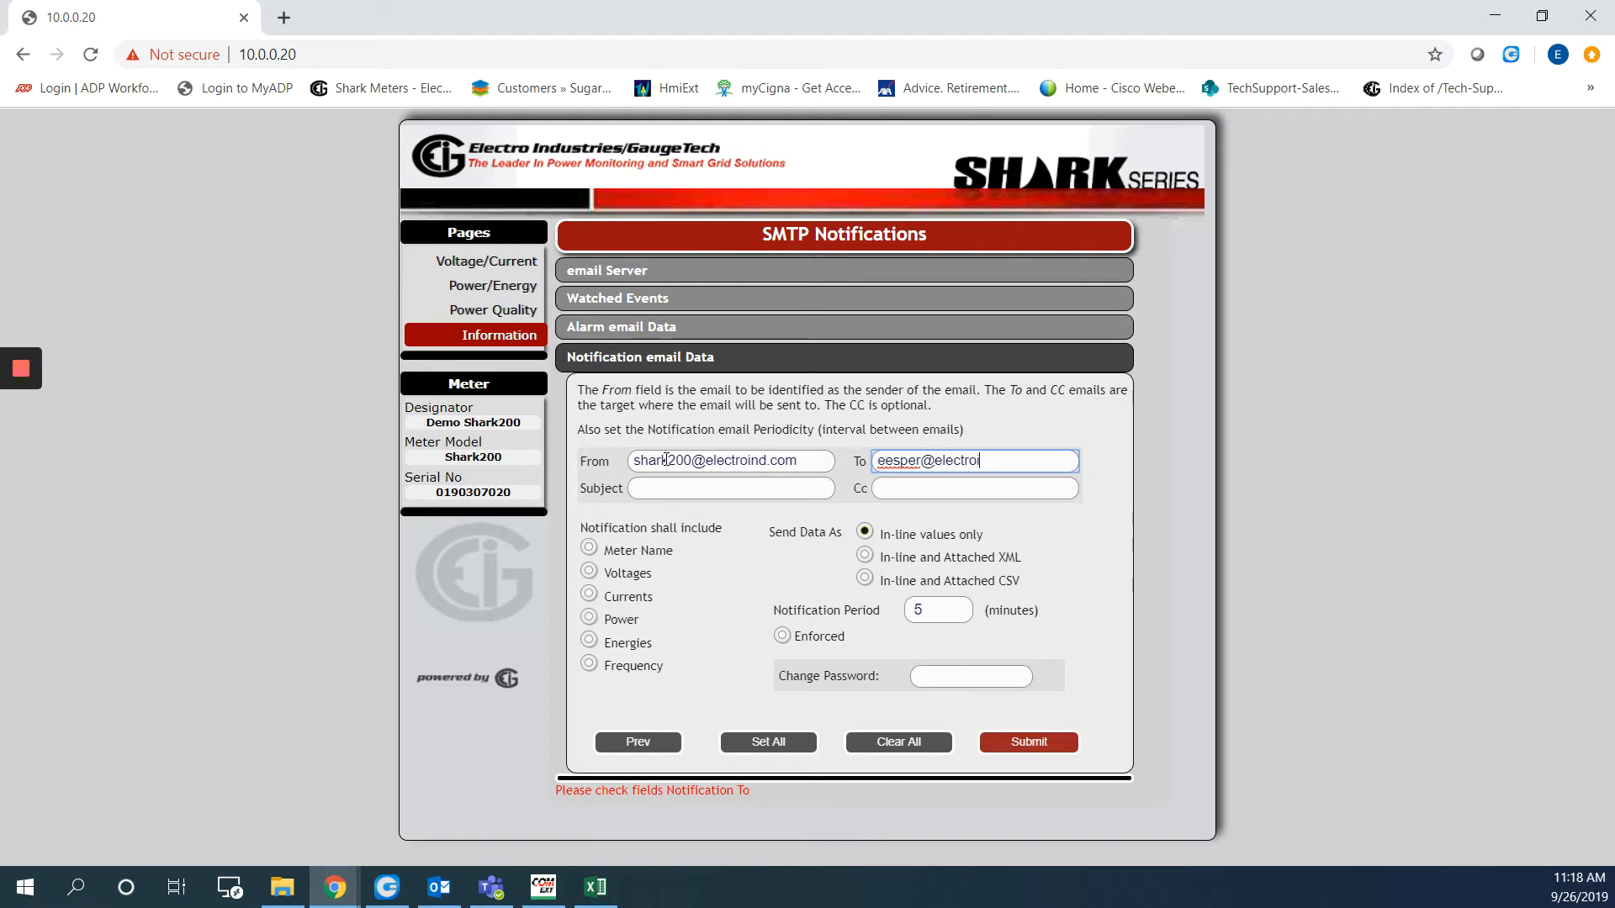
key(Tab)
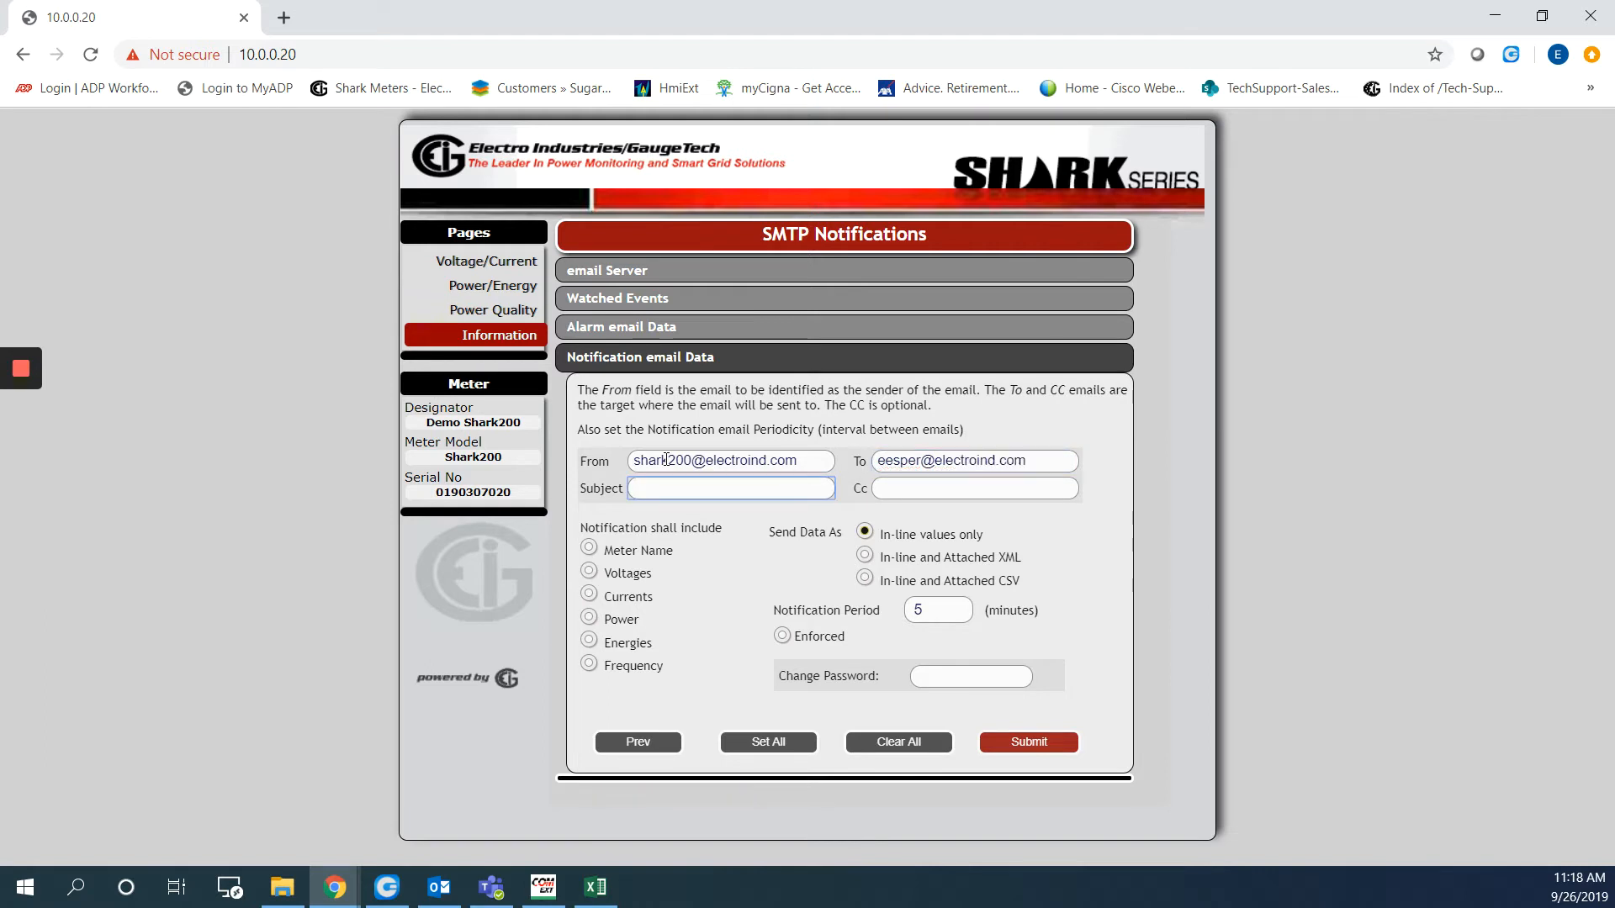
text(Shark200 / Notification)
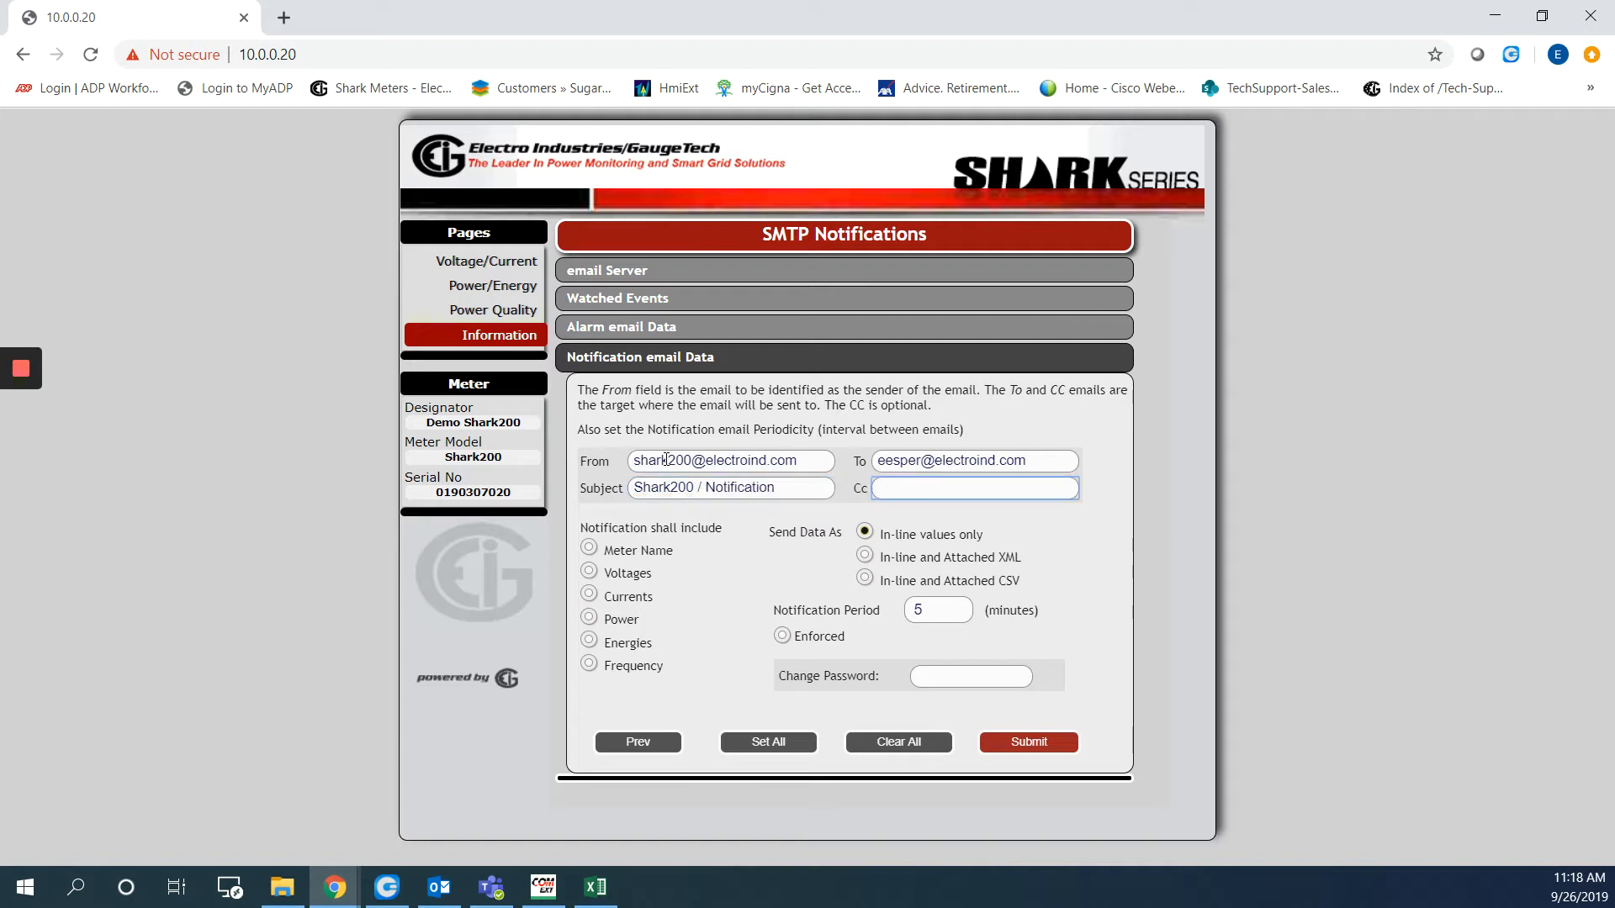
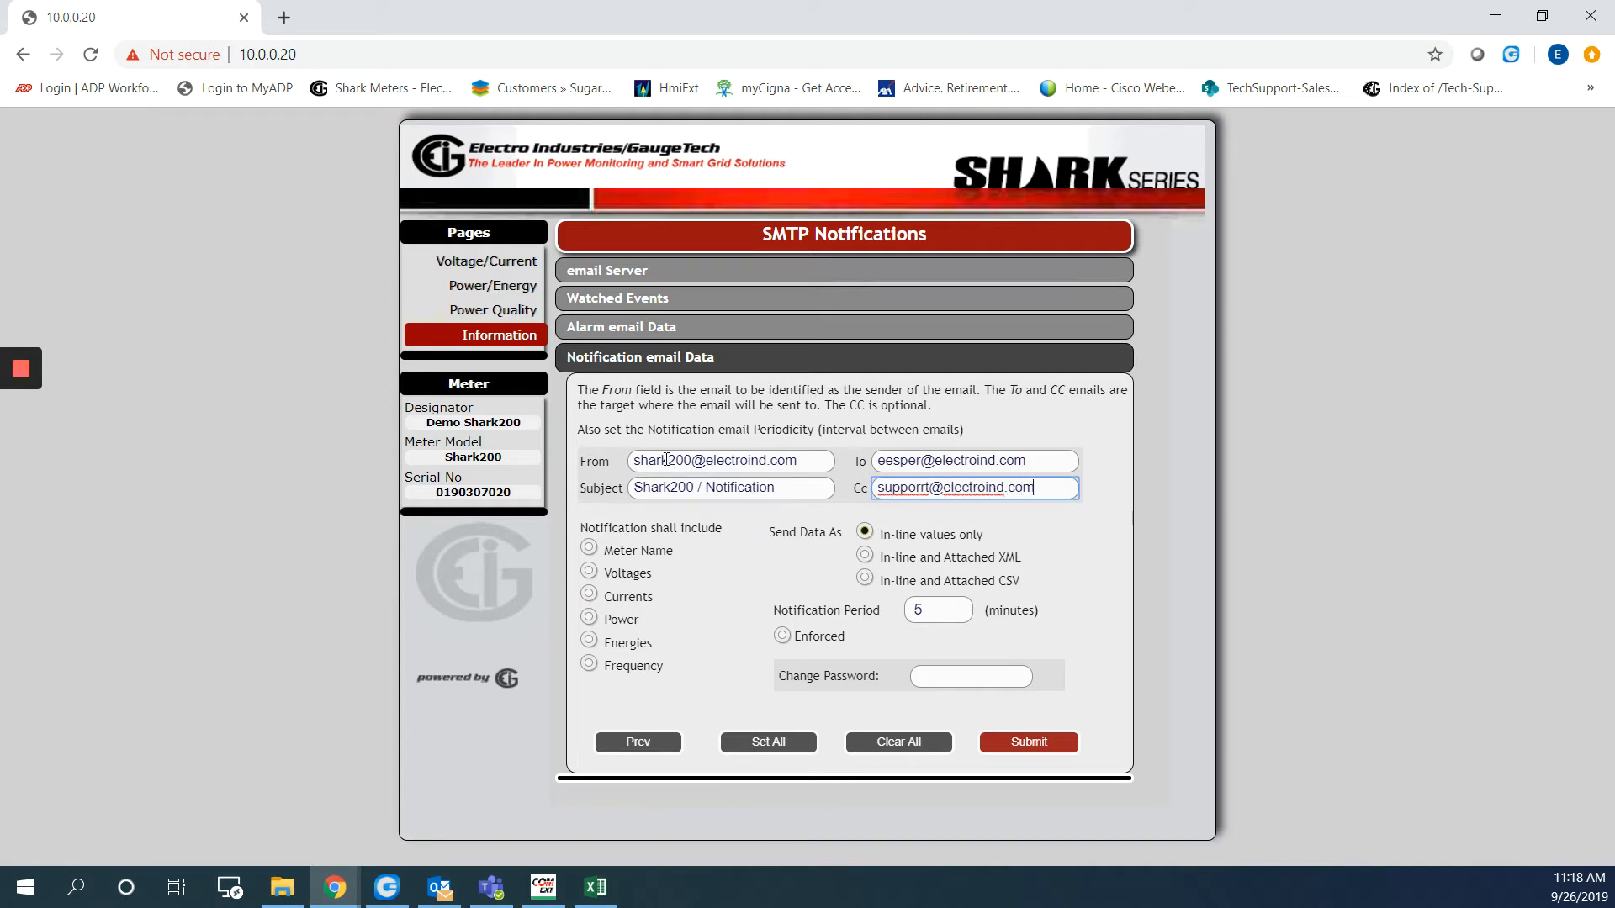
Include Meter Name, Currents and Power, and set an enforced 30-minute notification period
click(589, 555)
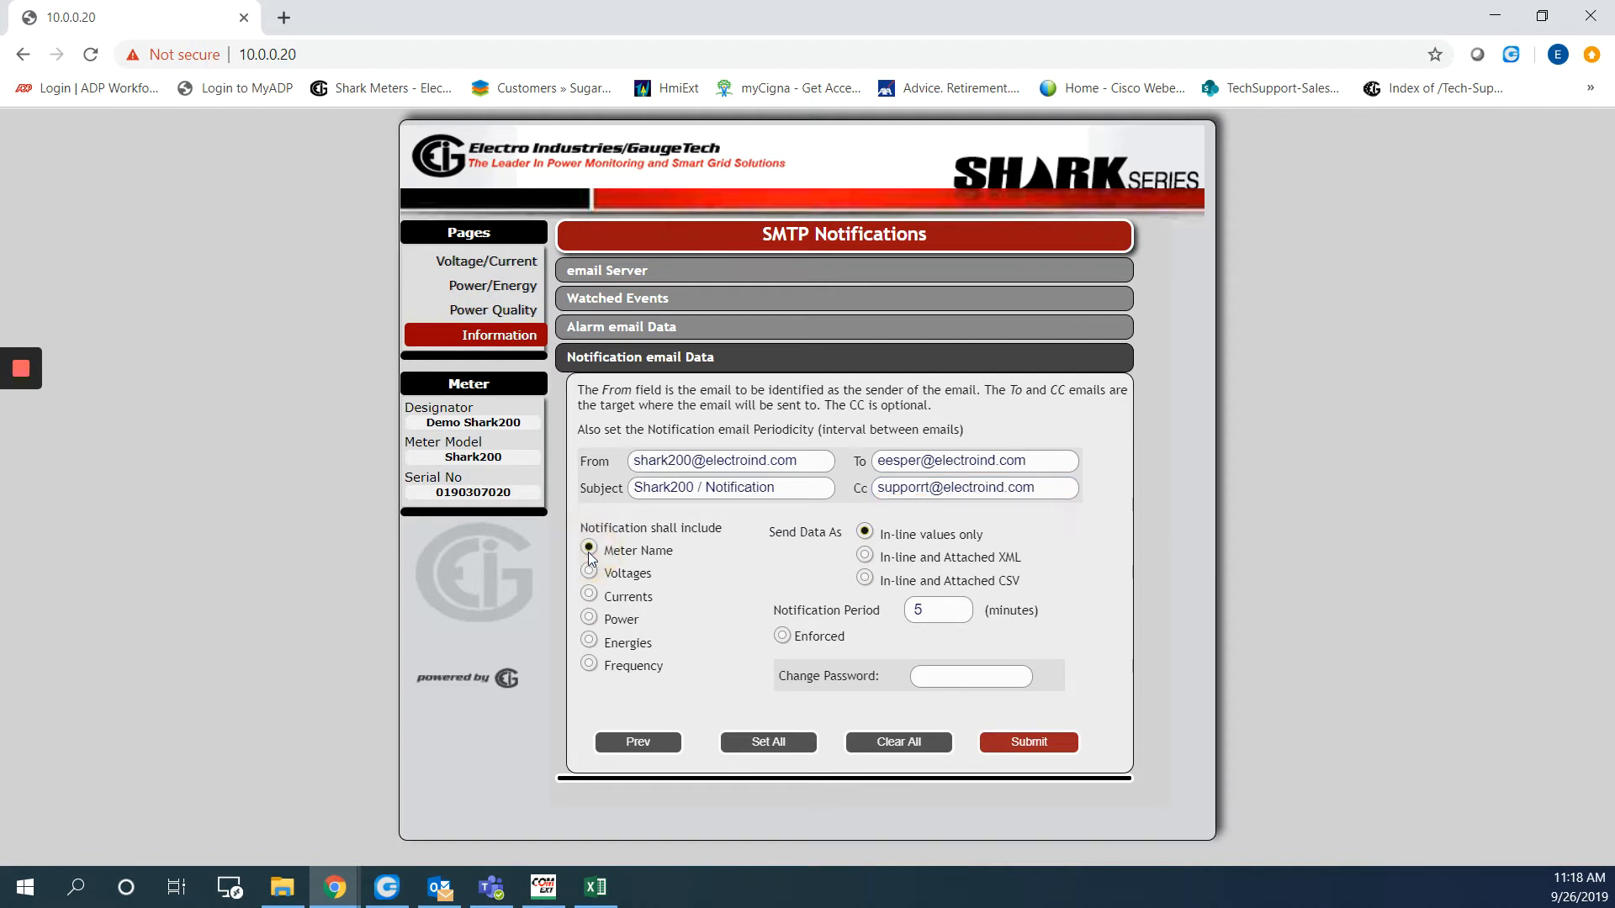
click(590, 594)
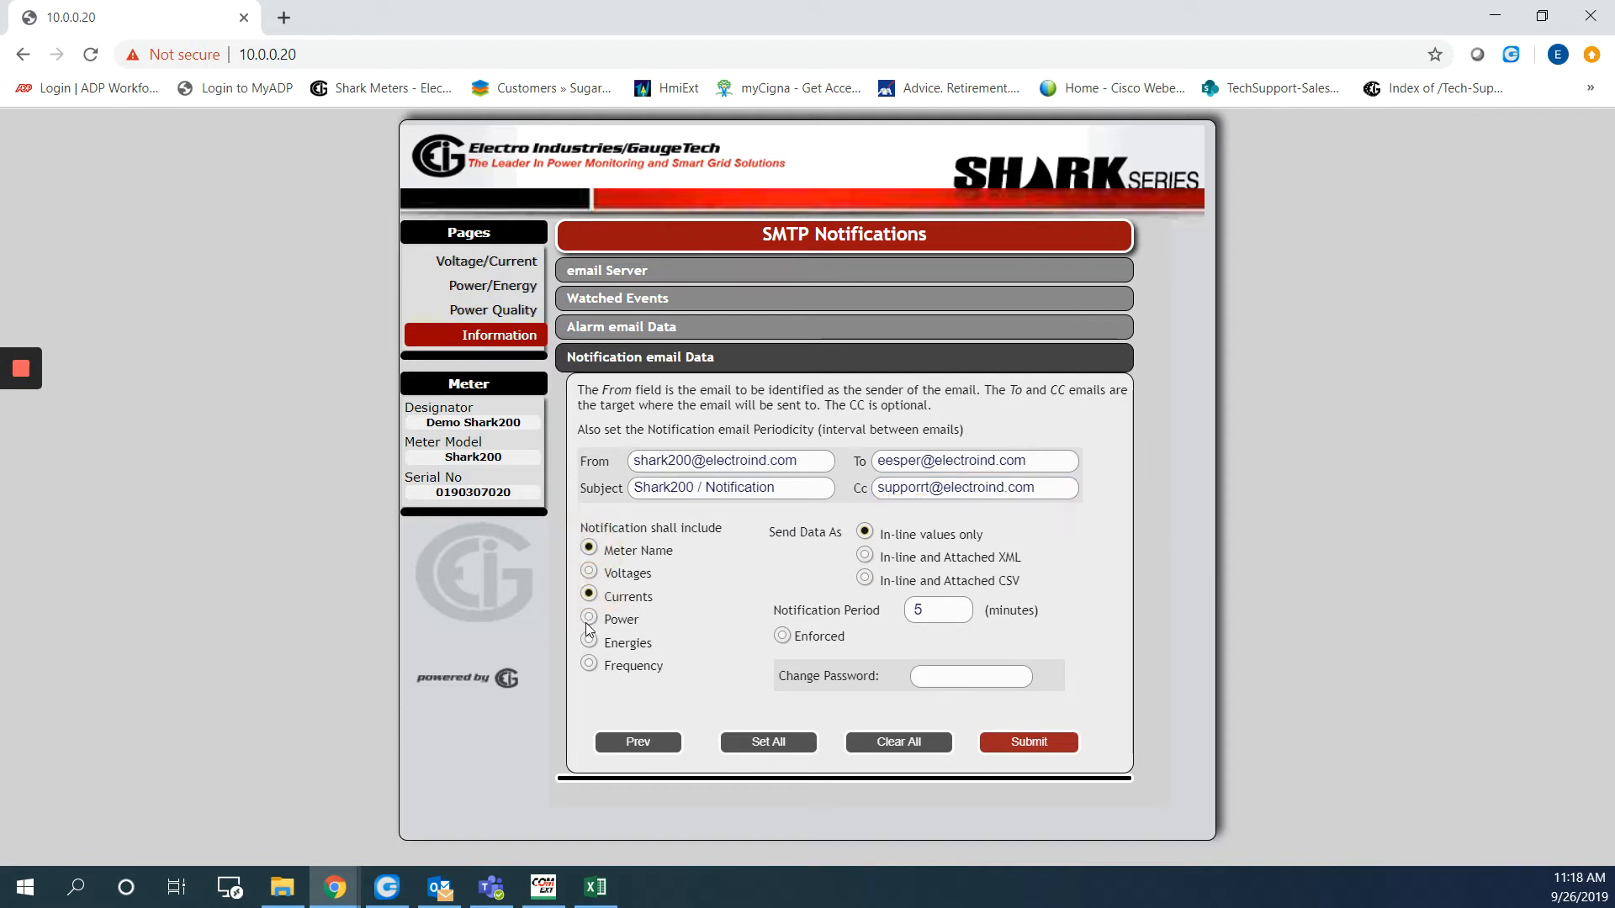
click(589, 618)
double_click(917, 609)
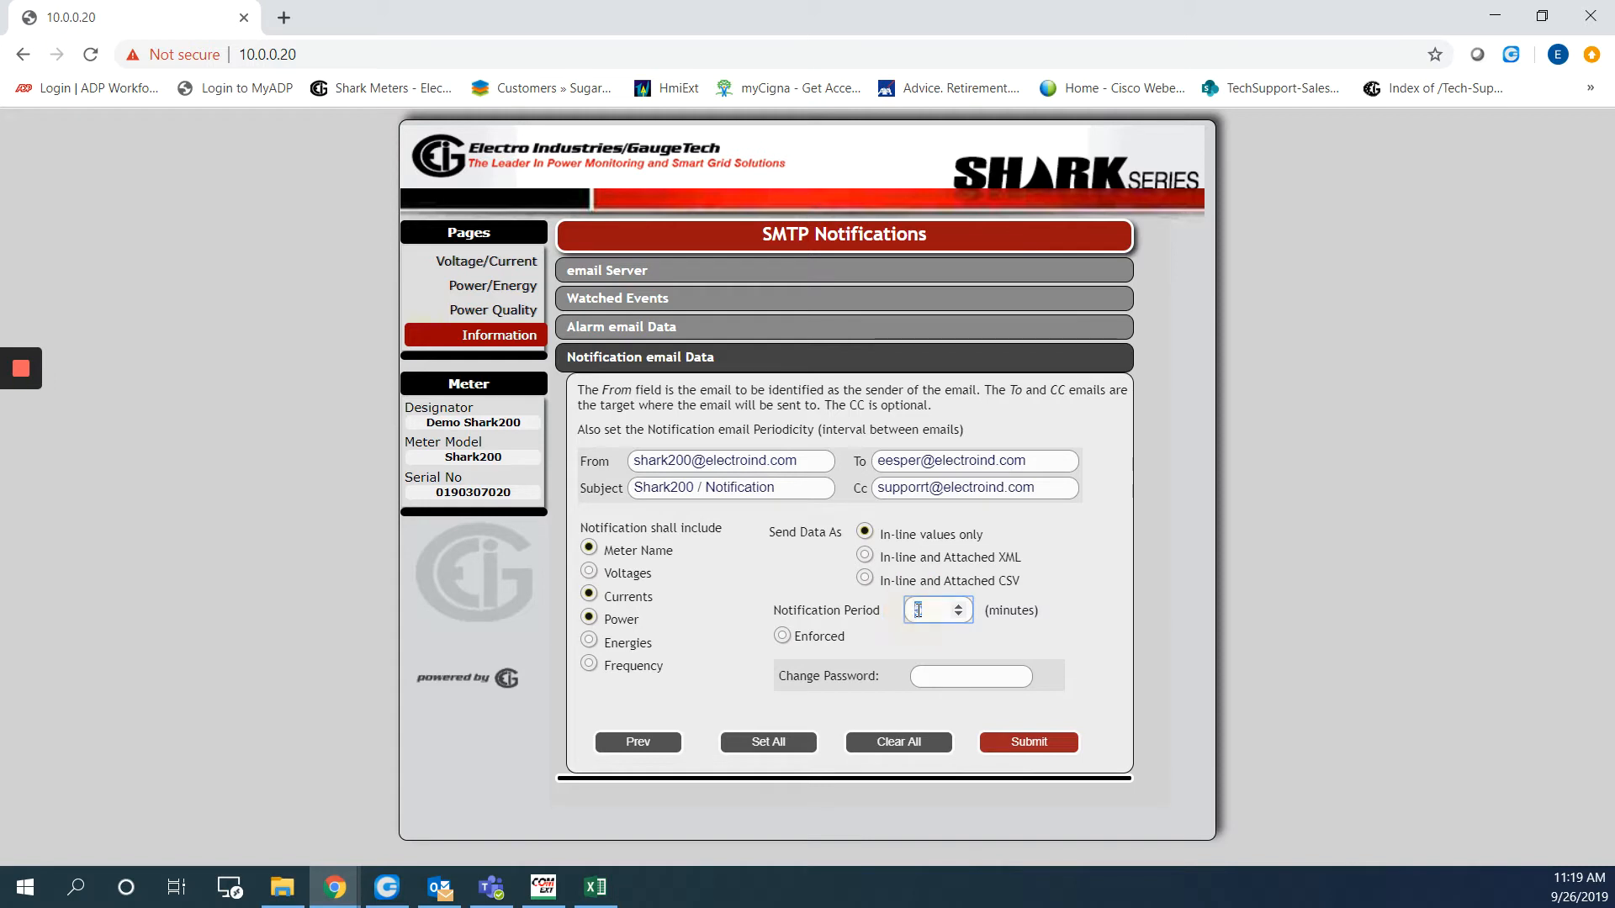
text(30)
click(782, 637)
click(646, 295)
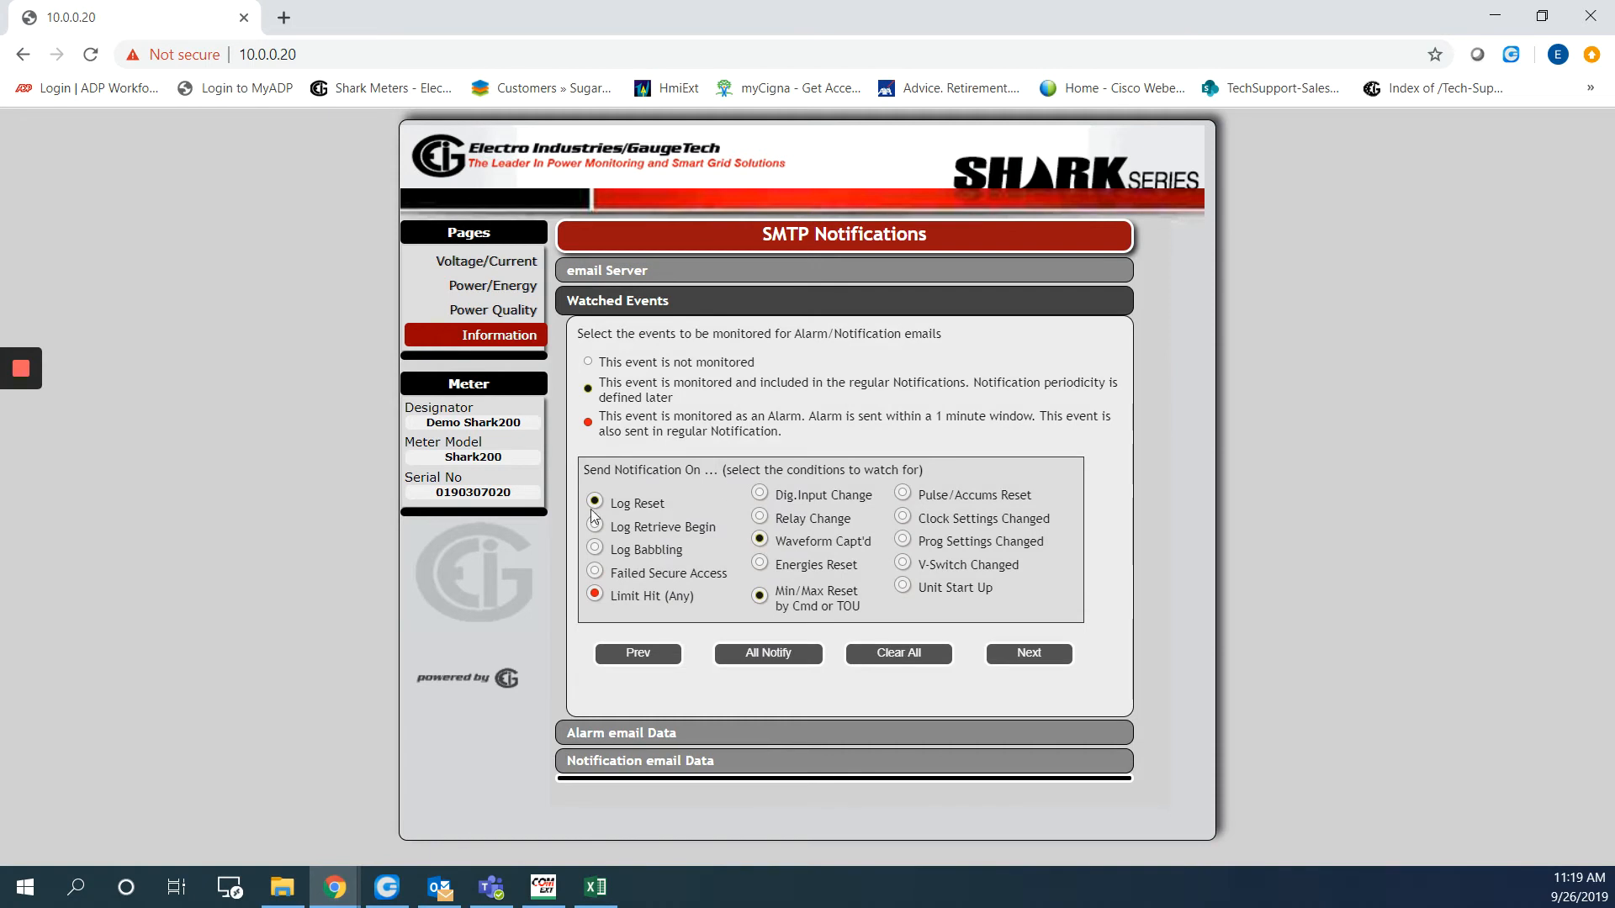
click(1021, 654)
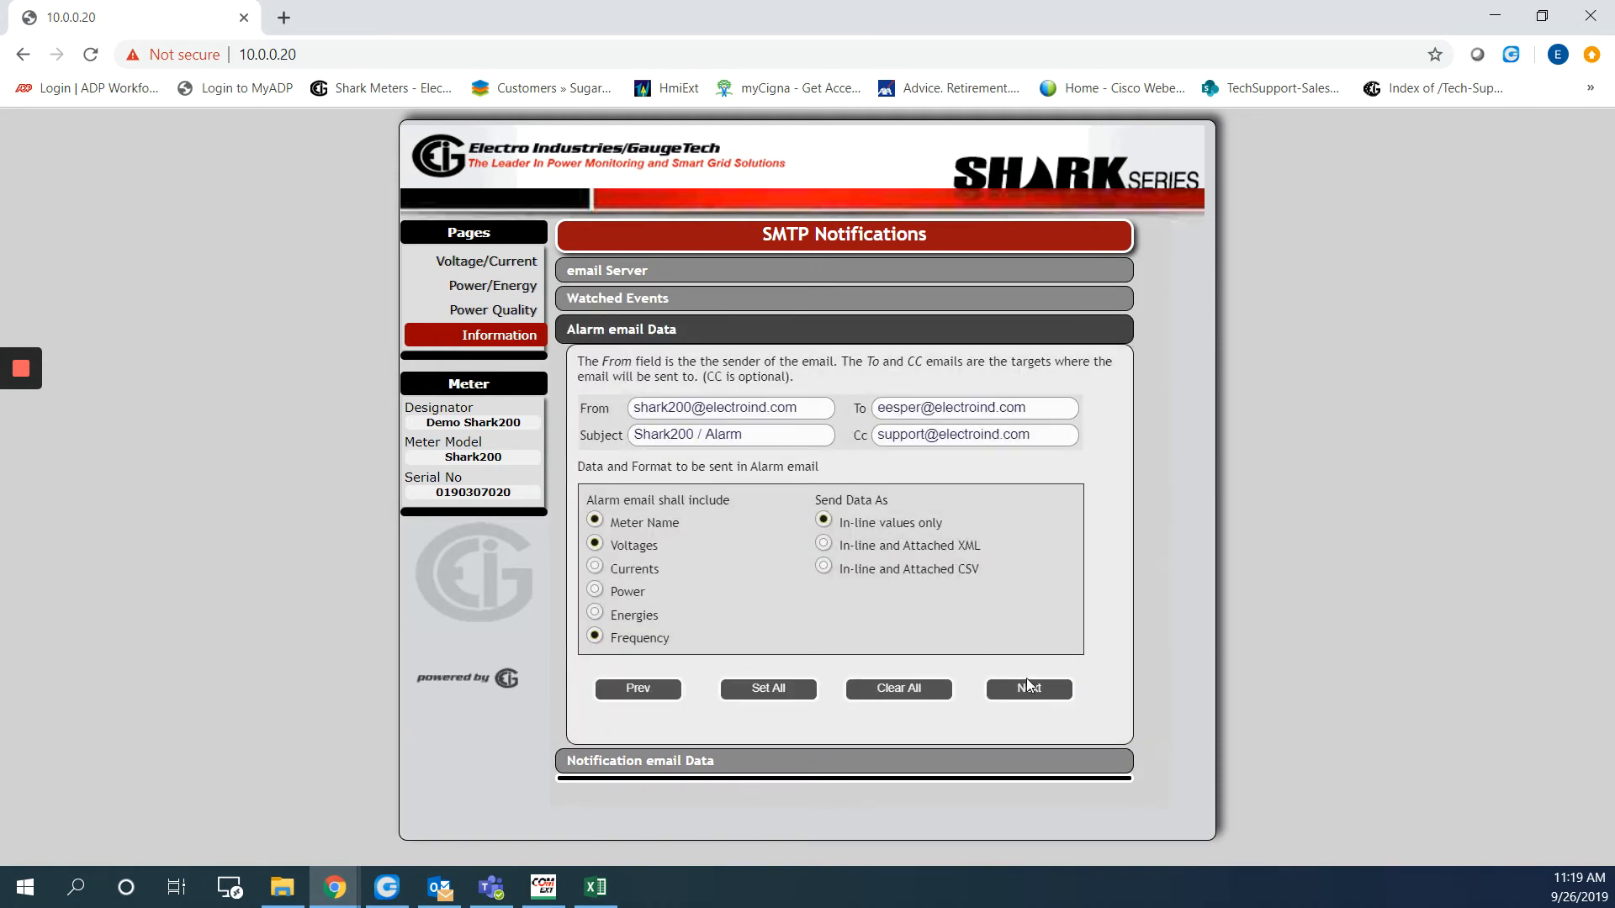
click(1027, 683)
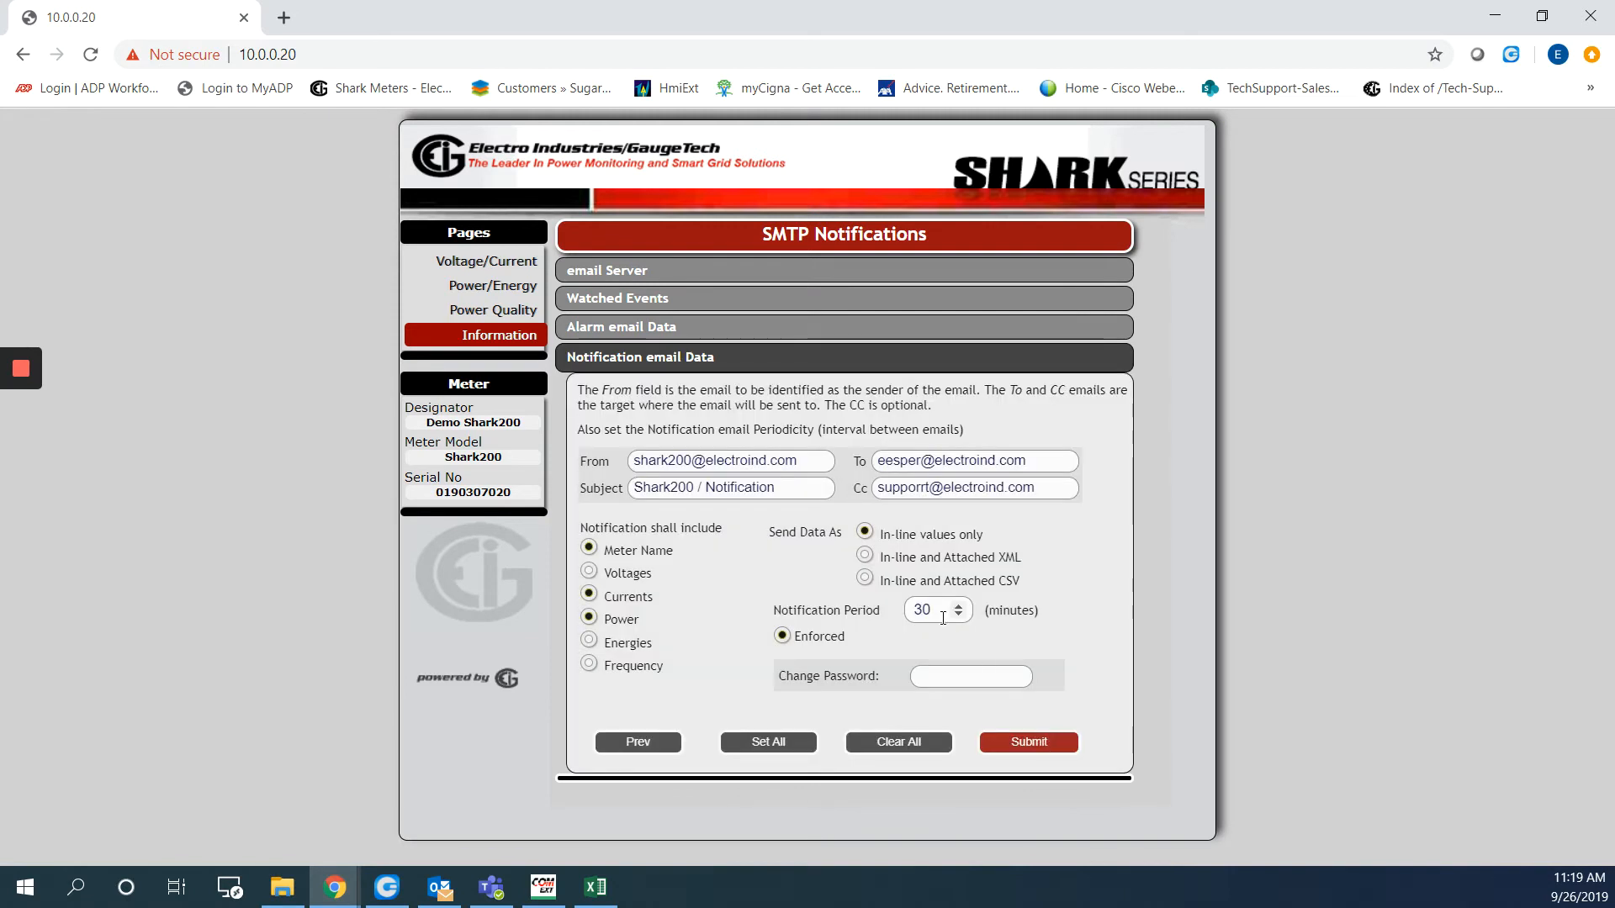
Change the enforced notification period from 30 to 10 minutes
click(855, 612)
text(10)
click(752, 594)
click(284, 17)
Browse electroind.com to the Shark meters downloads and open the English Shark 200 User Manual
text(el)
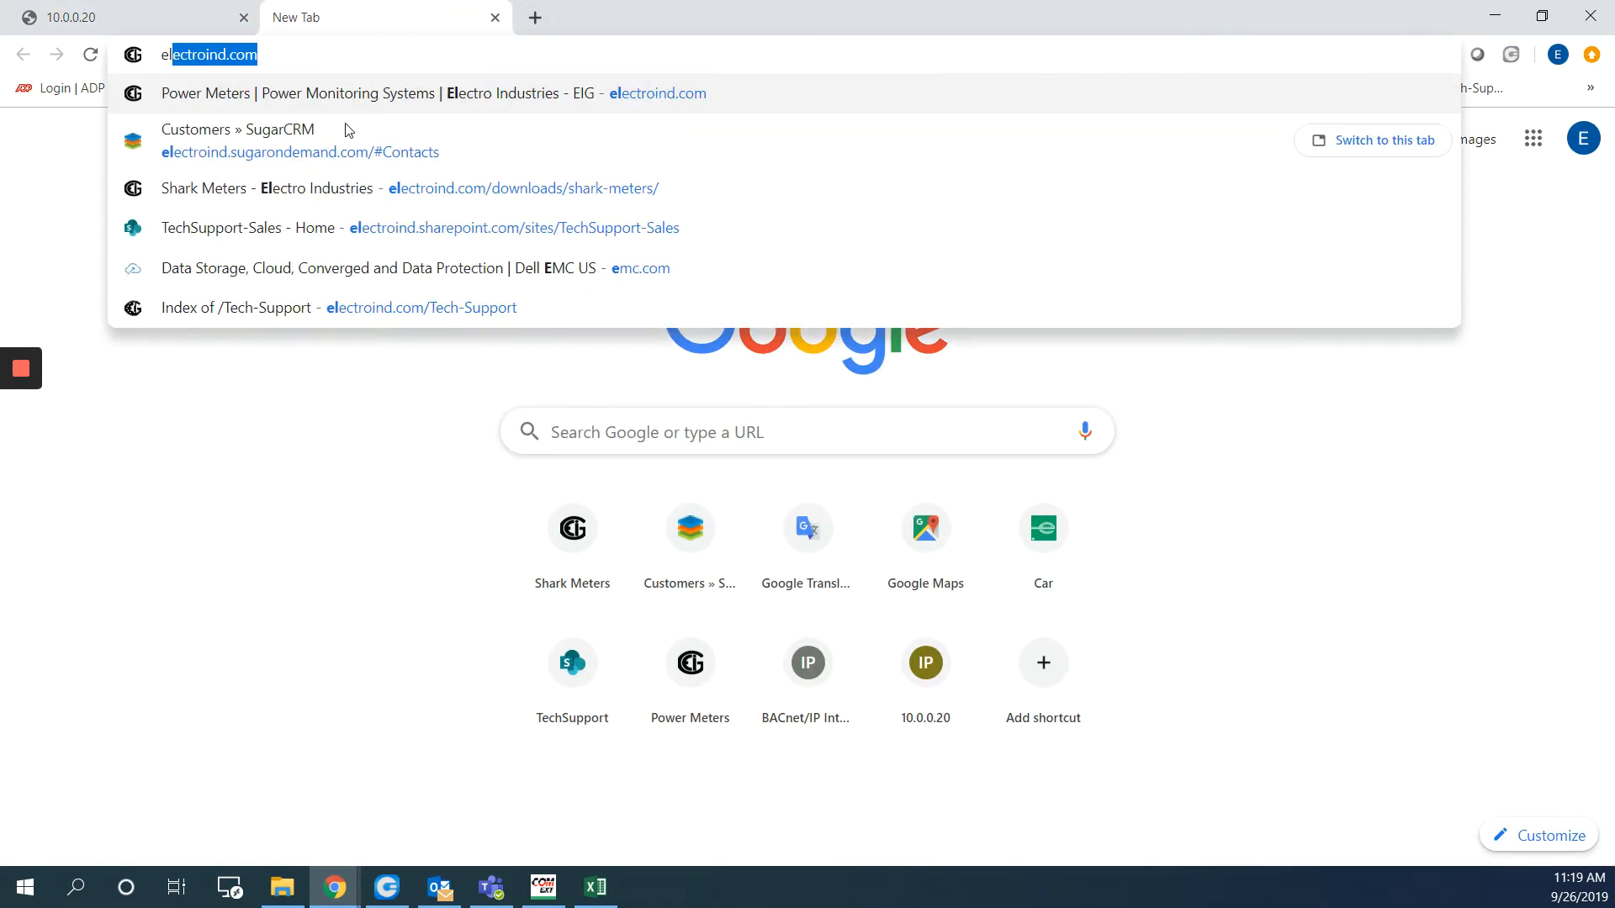
text(ectroind.co)
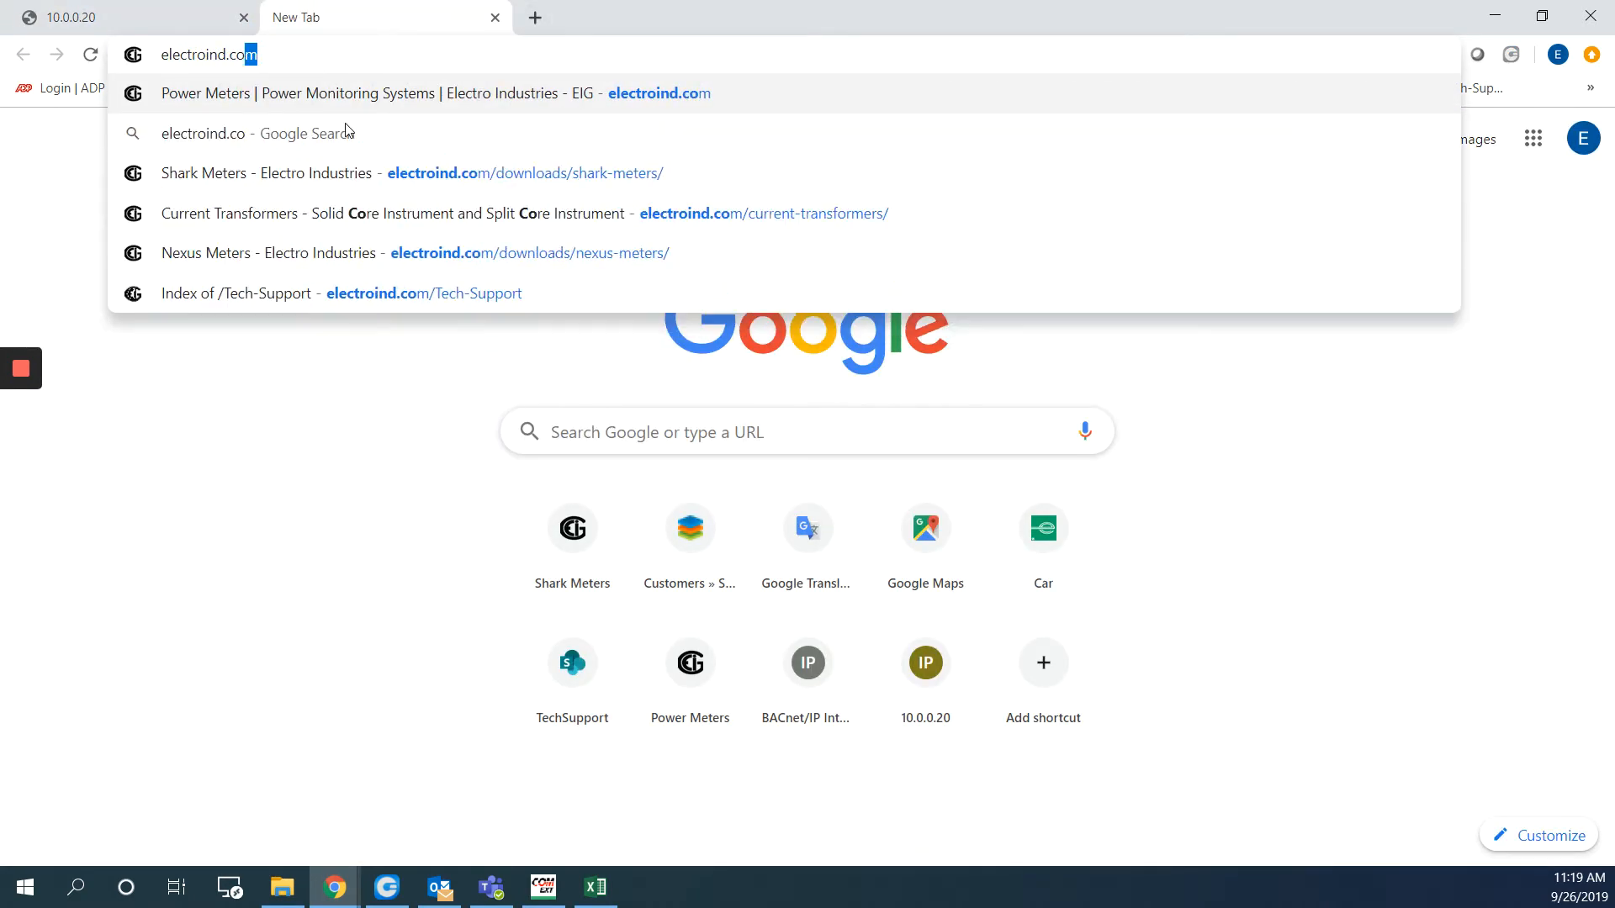
key(Return)
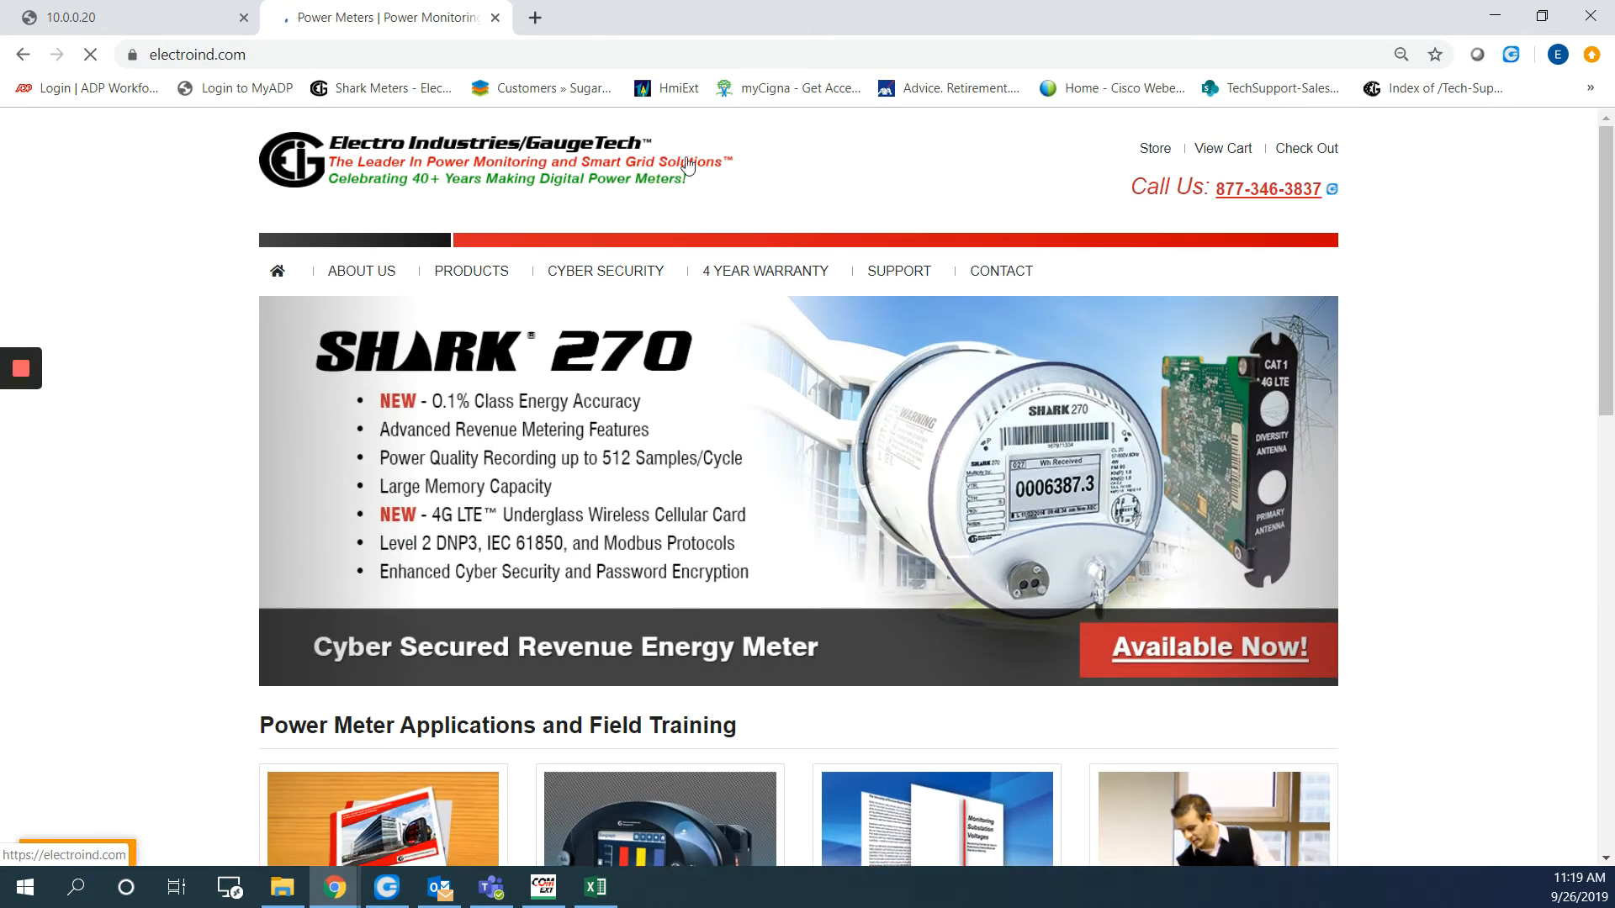
mouse_move(900, 279)
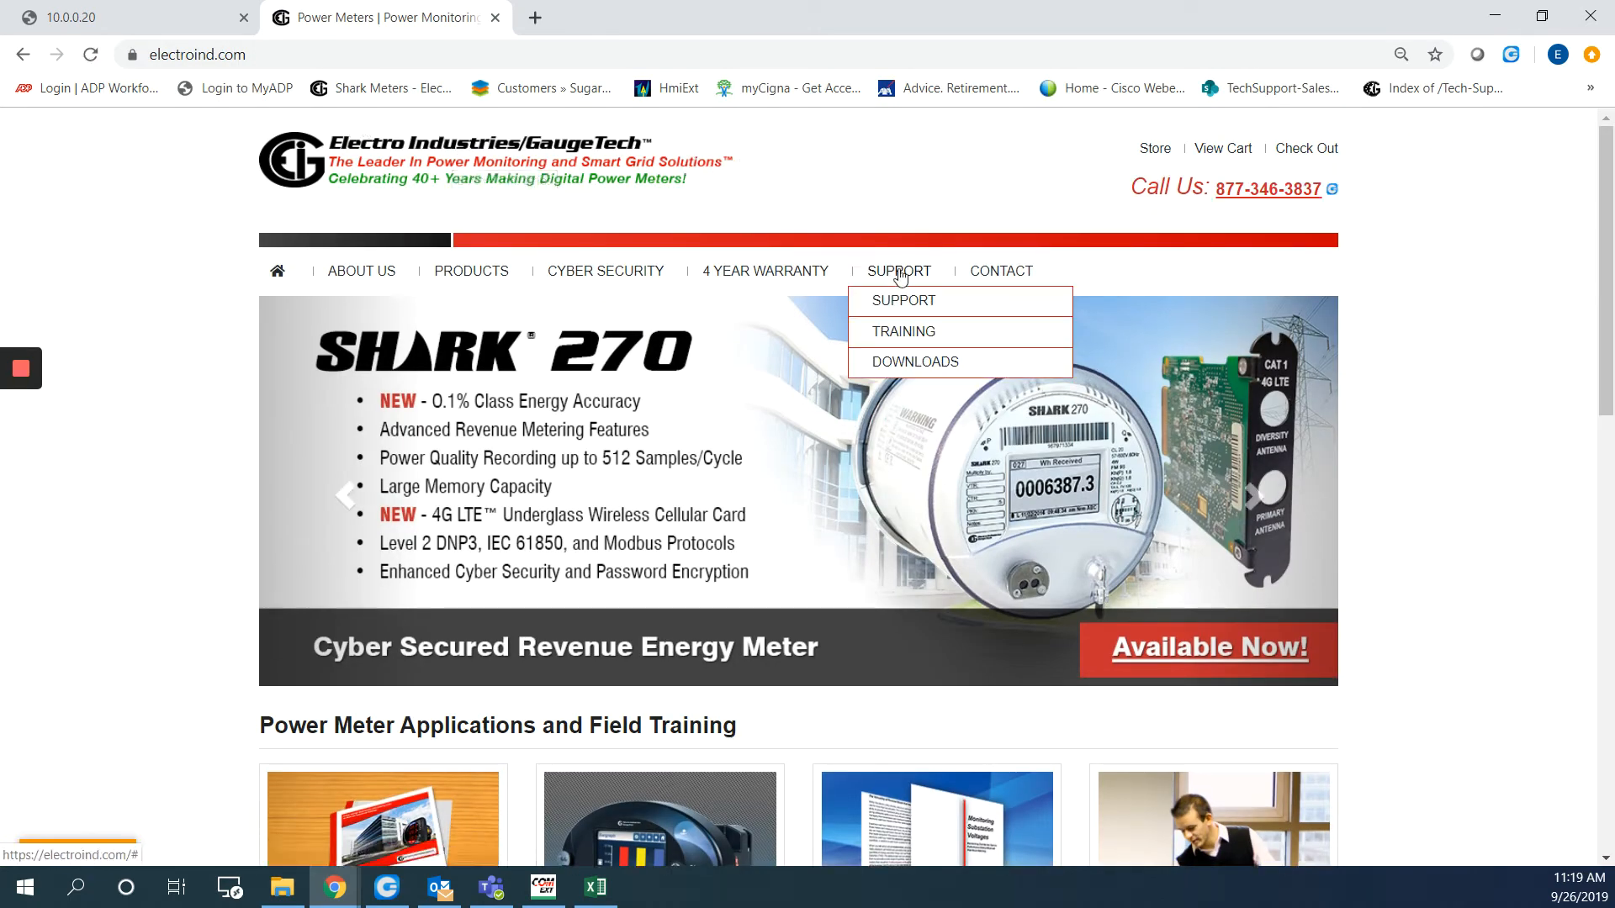
click(918, 364)
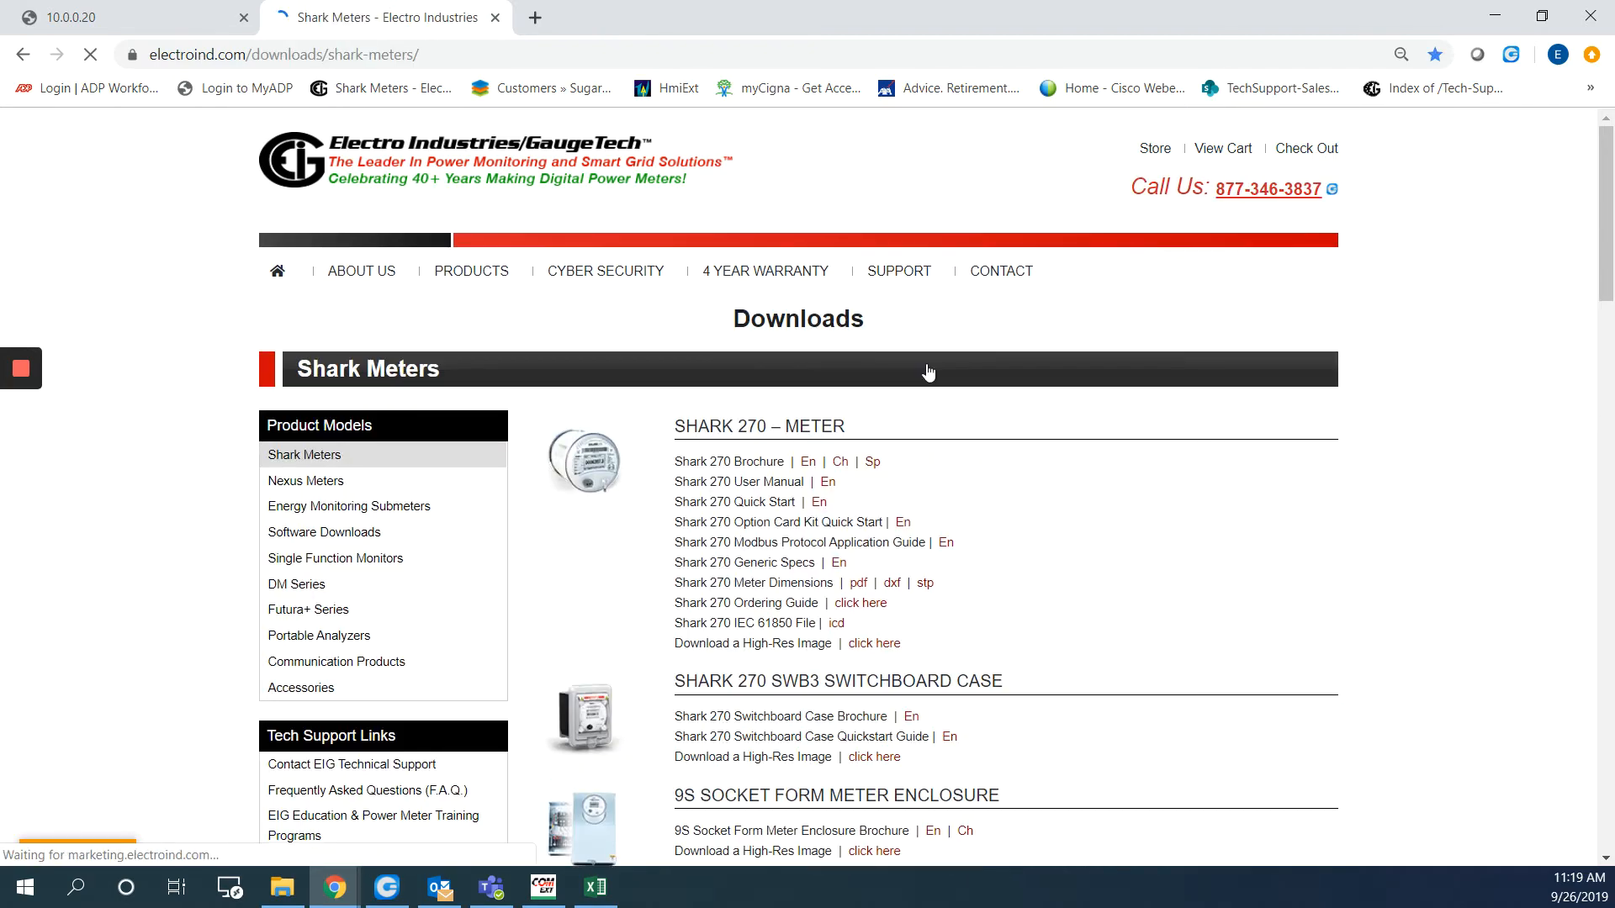
scroll(940, 587, down, 7)
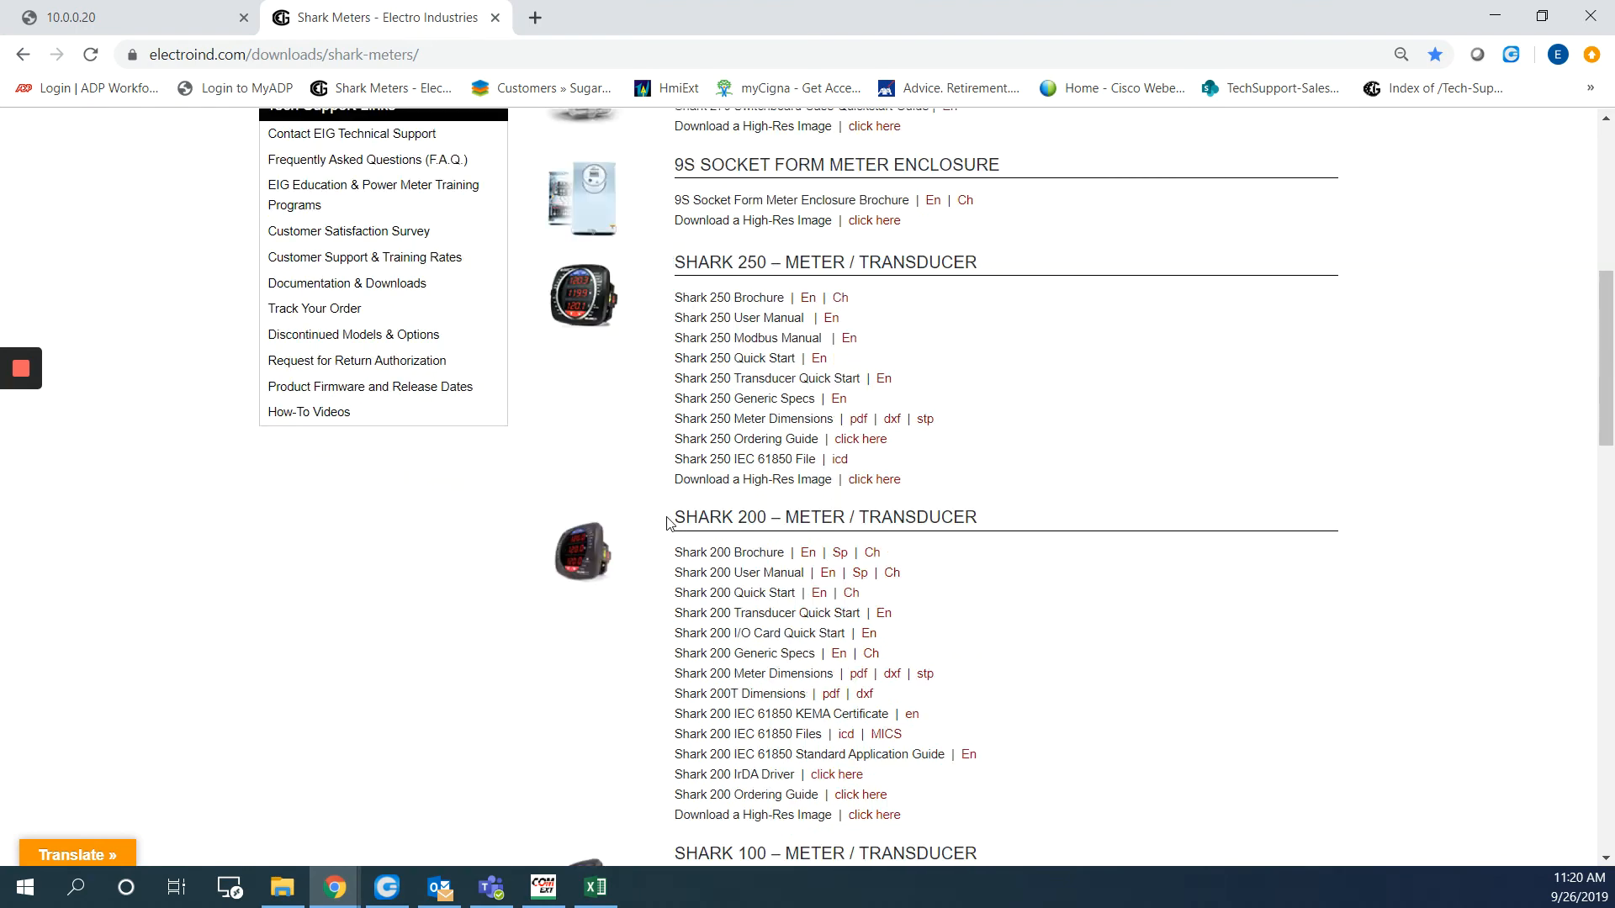
drag(674, 518, 770, 519)
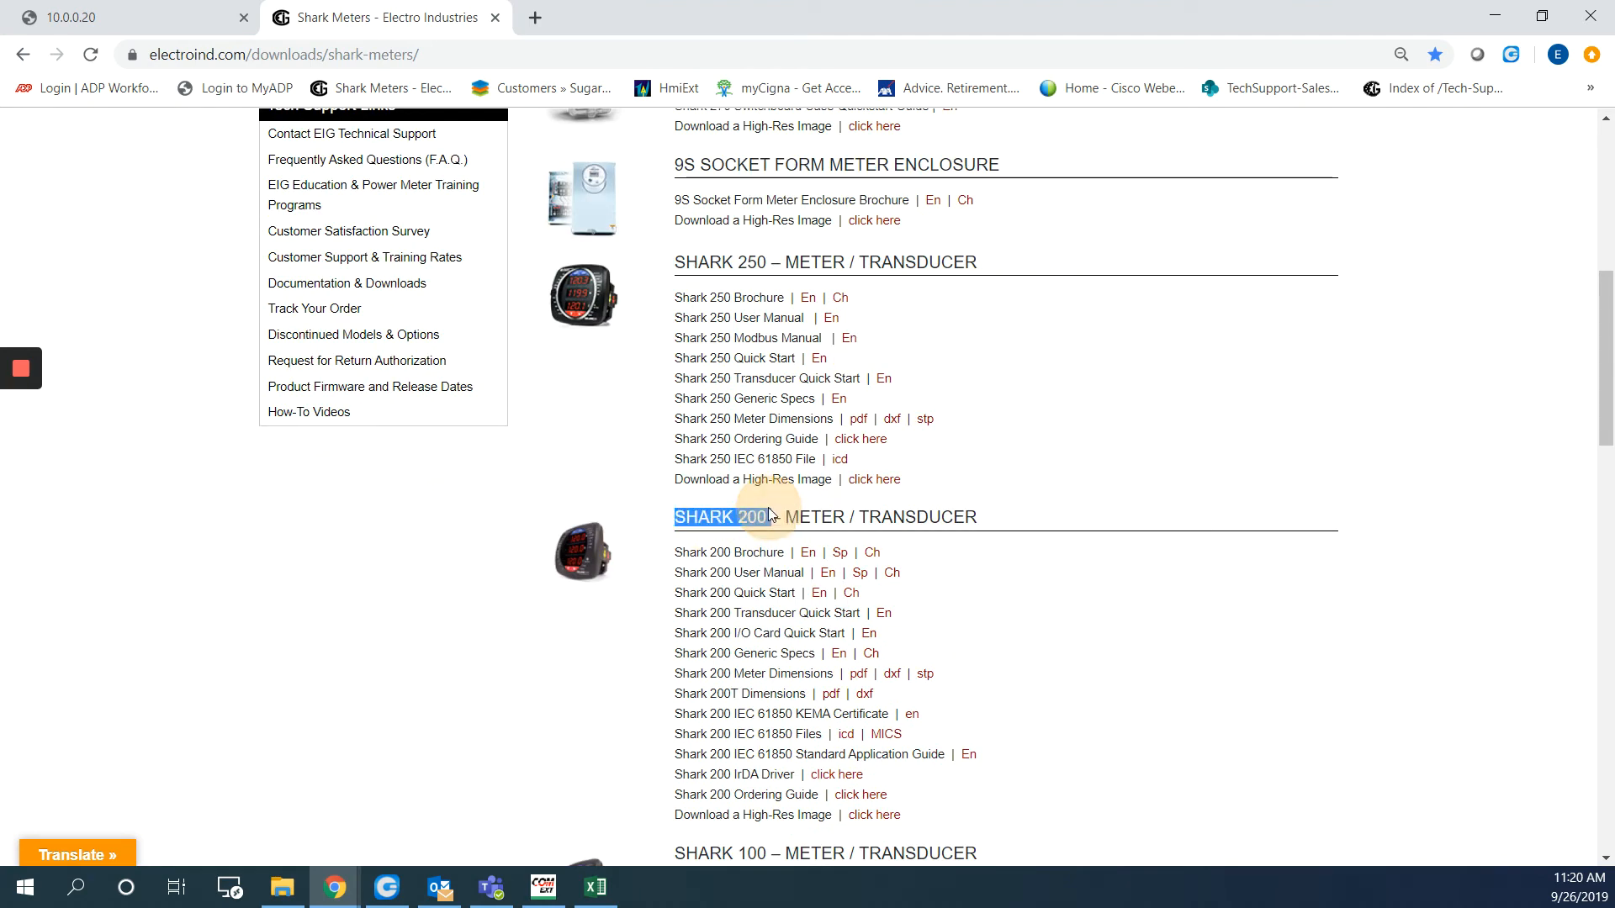
click(828, 572)
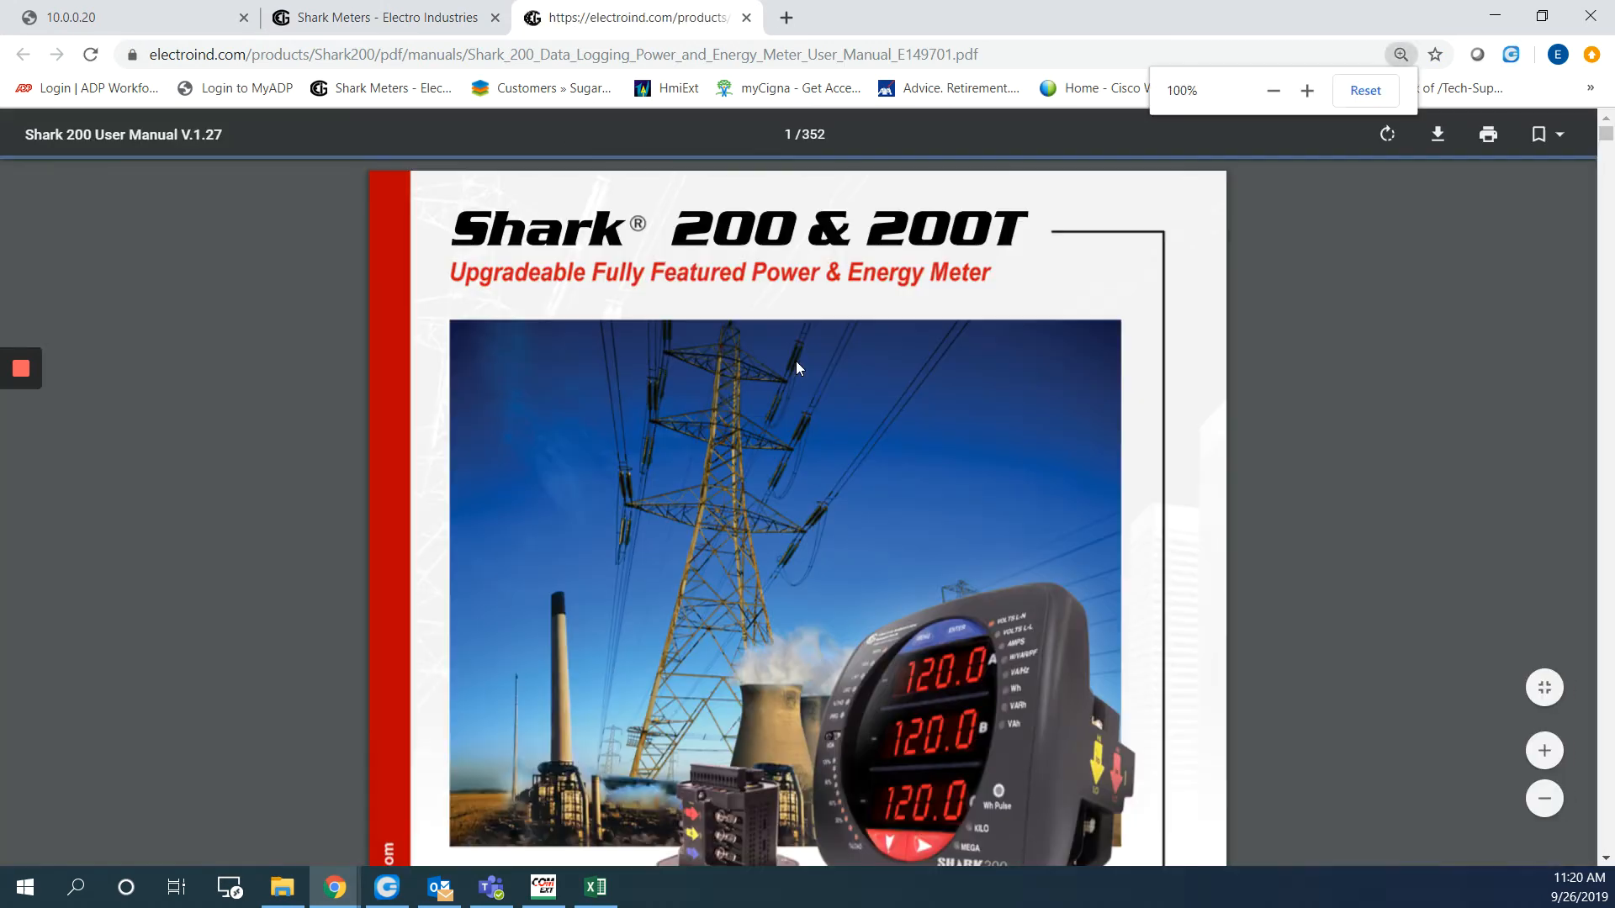
Jump to manual page 169 and highlight the default Change Password value
click(796, 132)
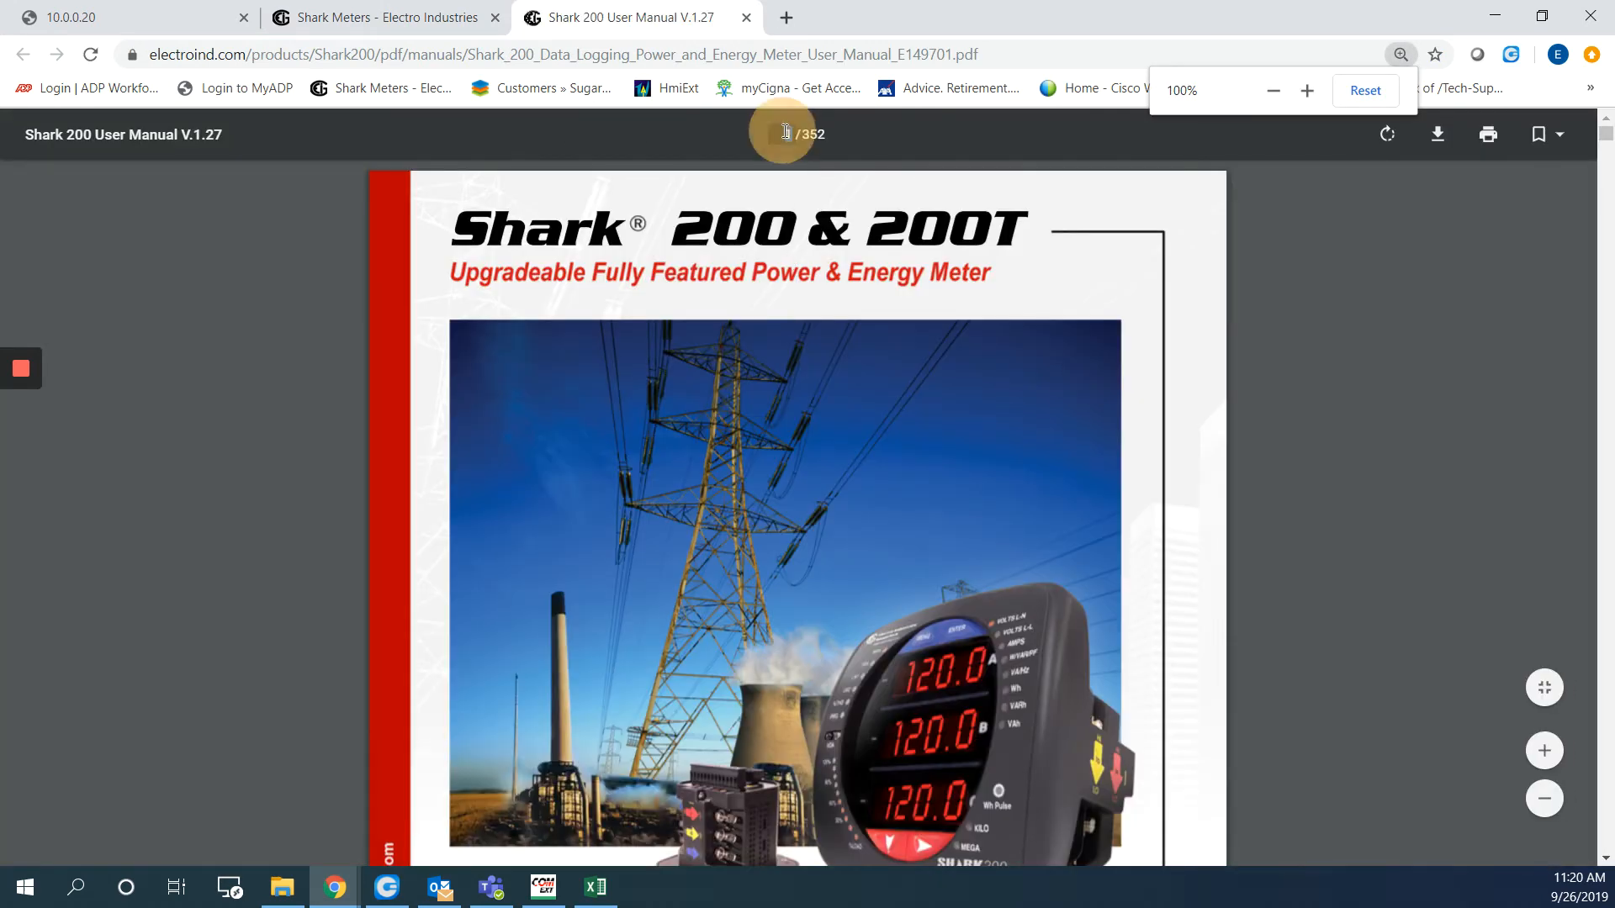
text(169)
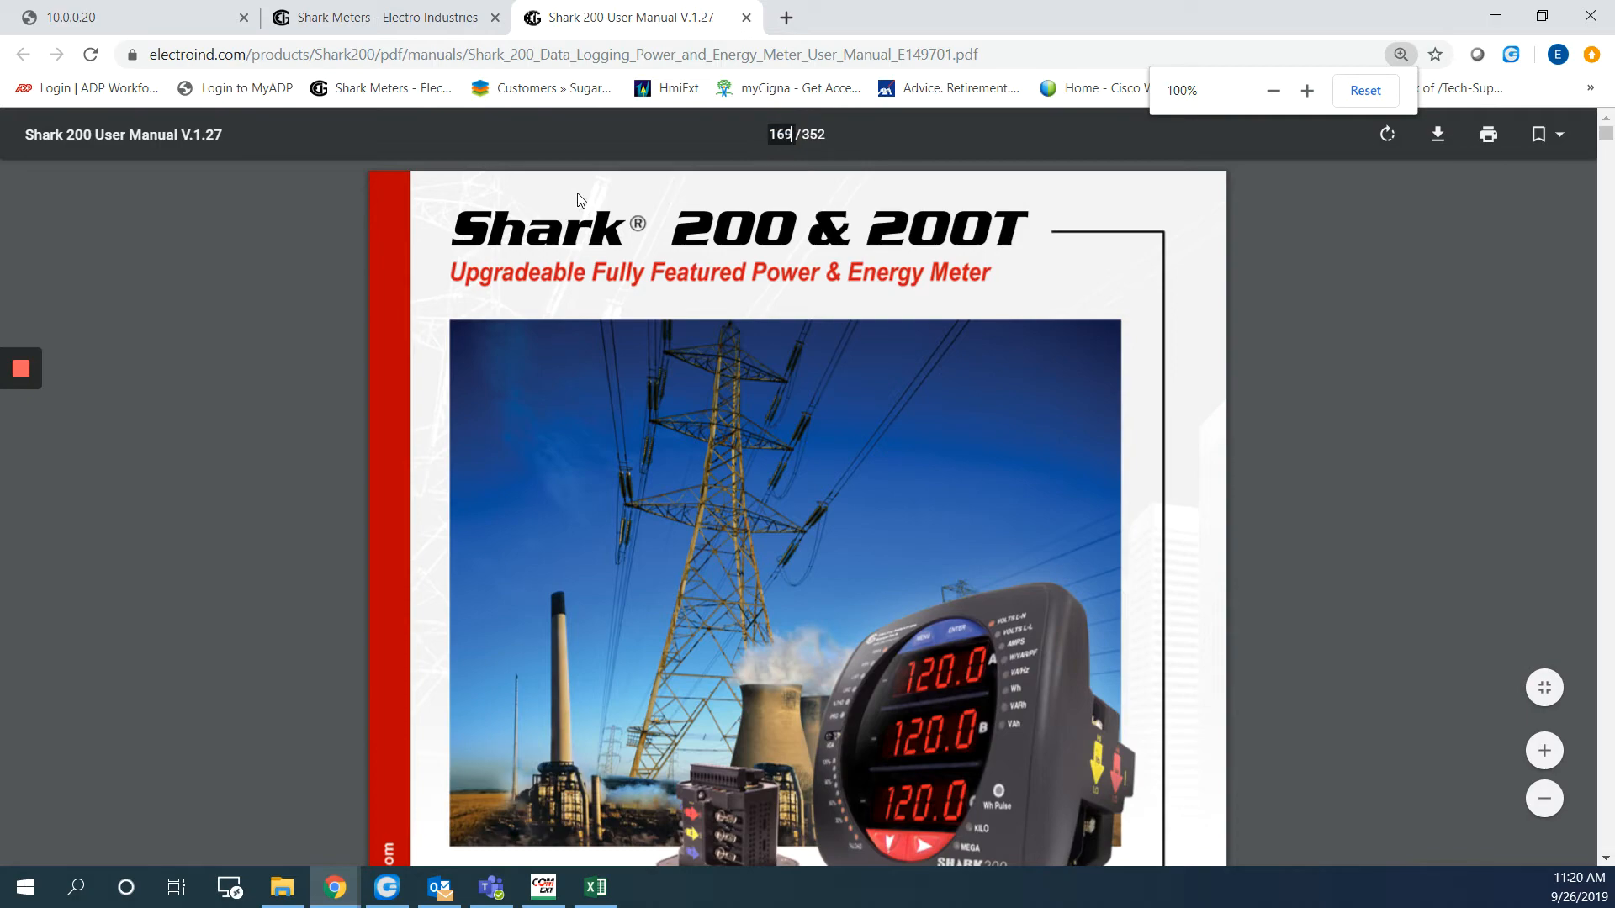
key(Return)
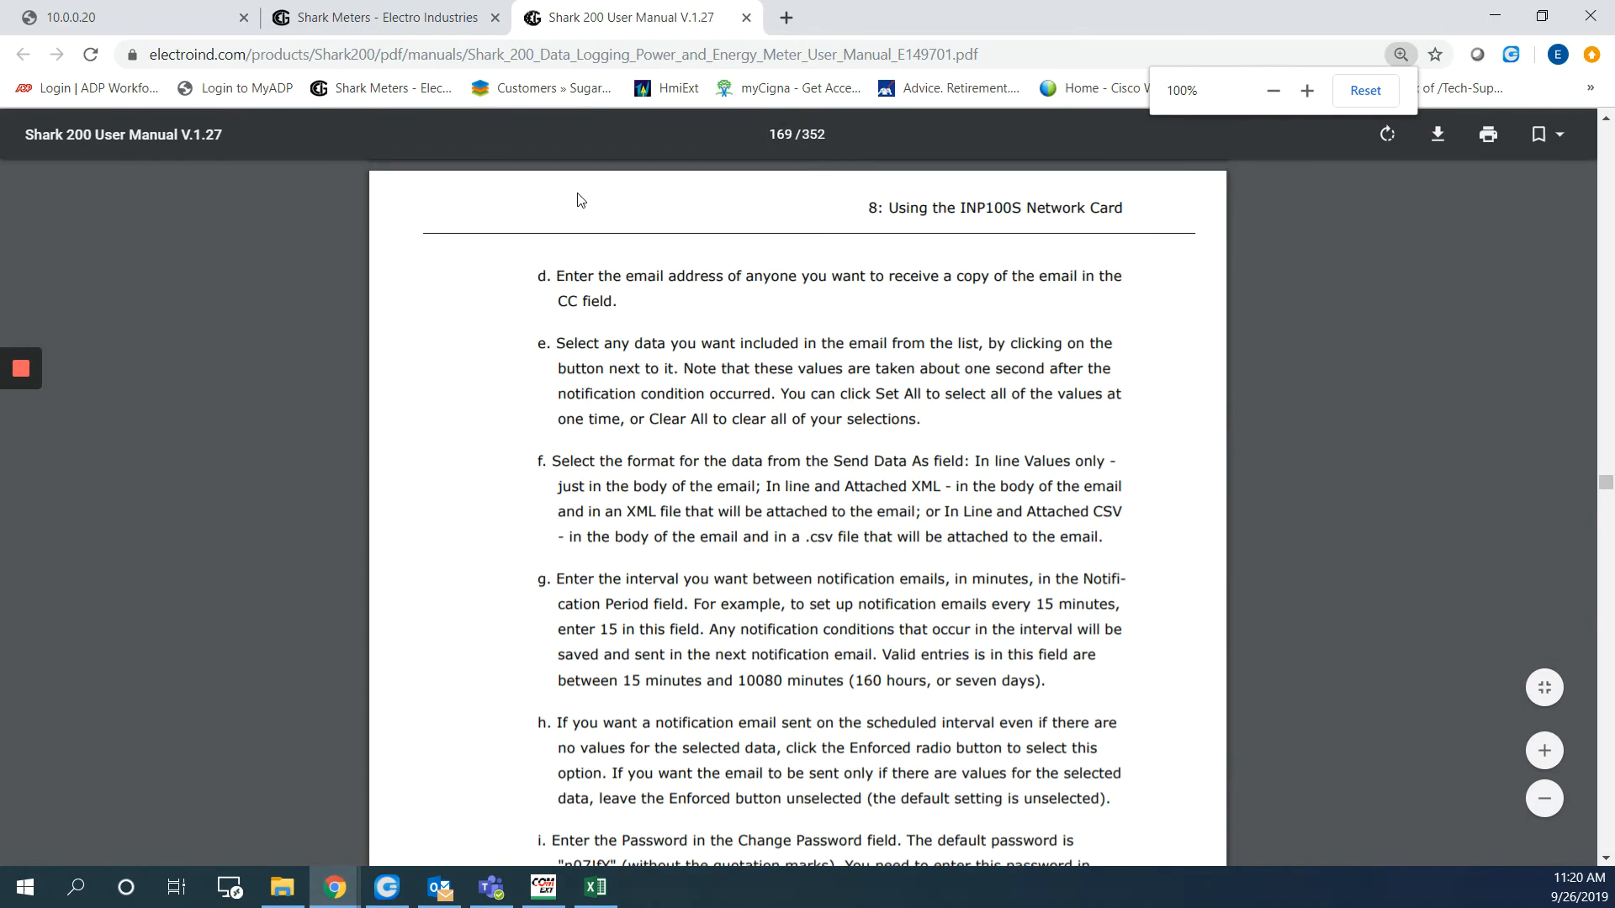
scroll(673, 430, down, 6)
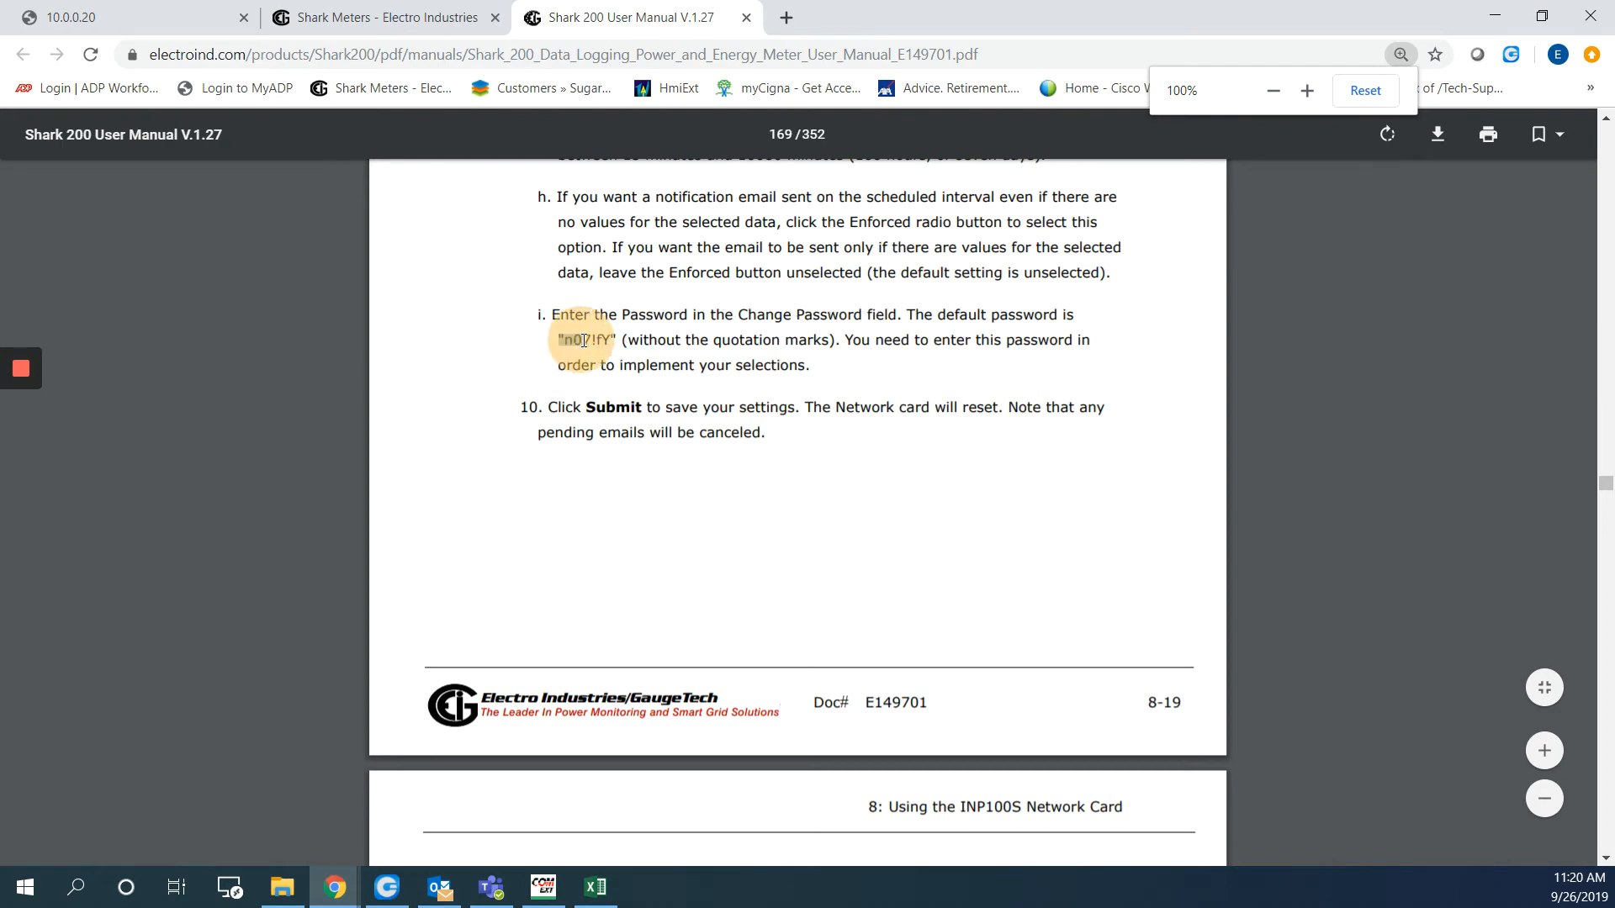
drag(559, 341, 611, 341)
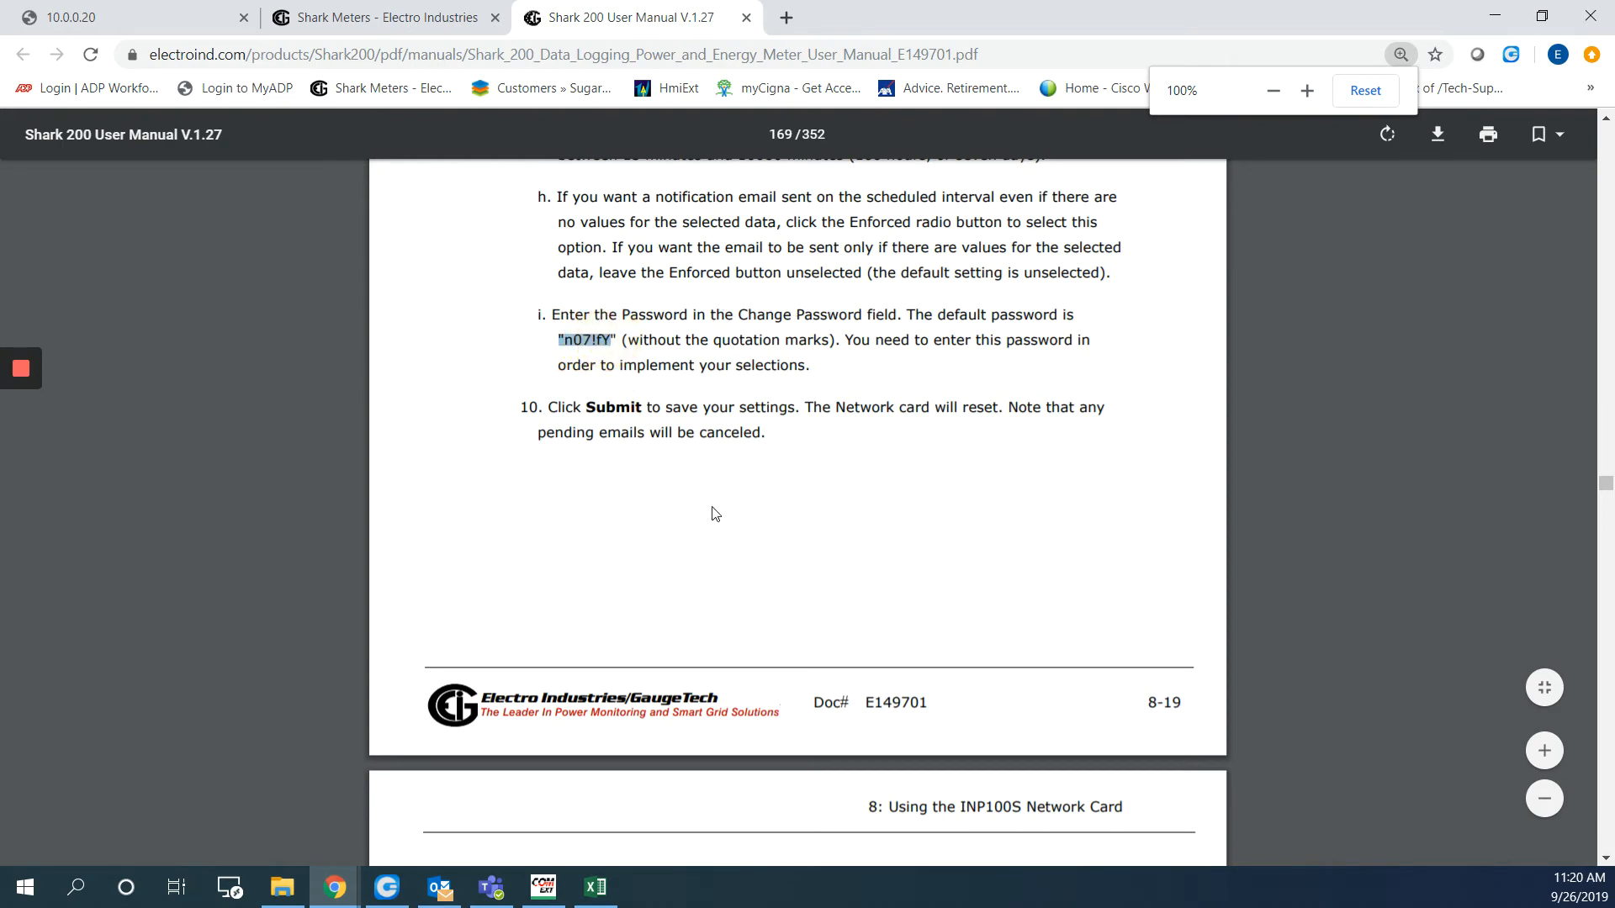
click(69, 10)
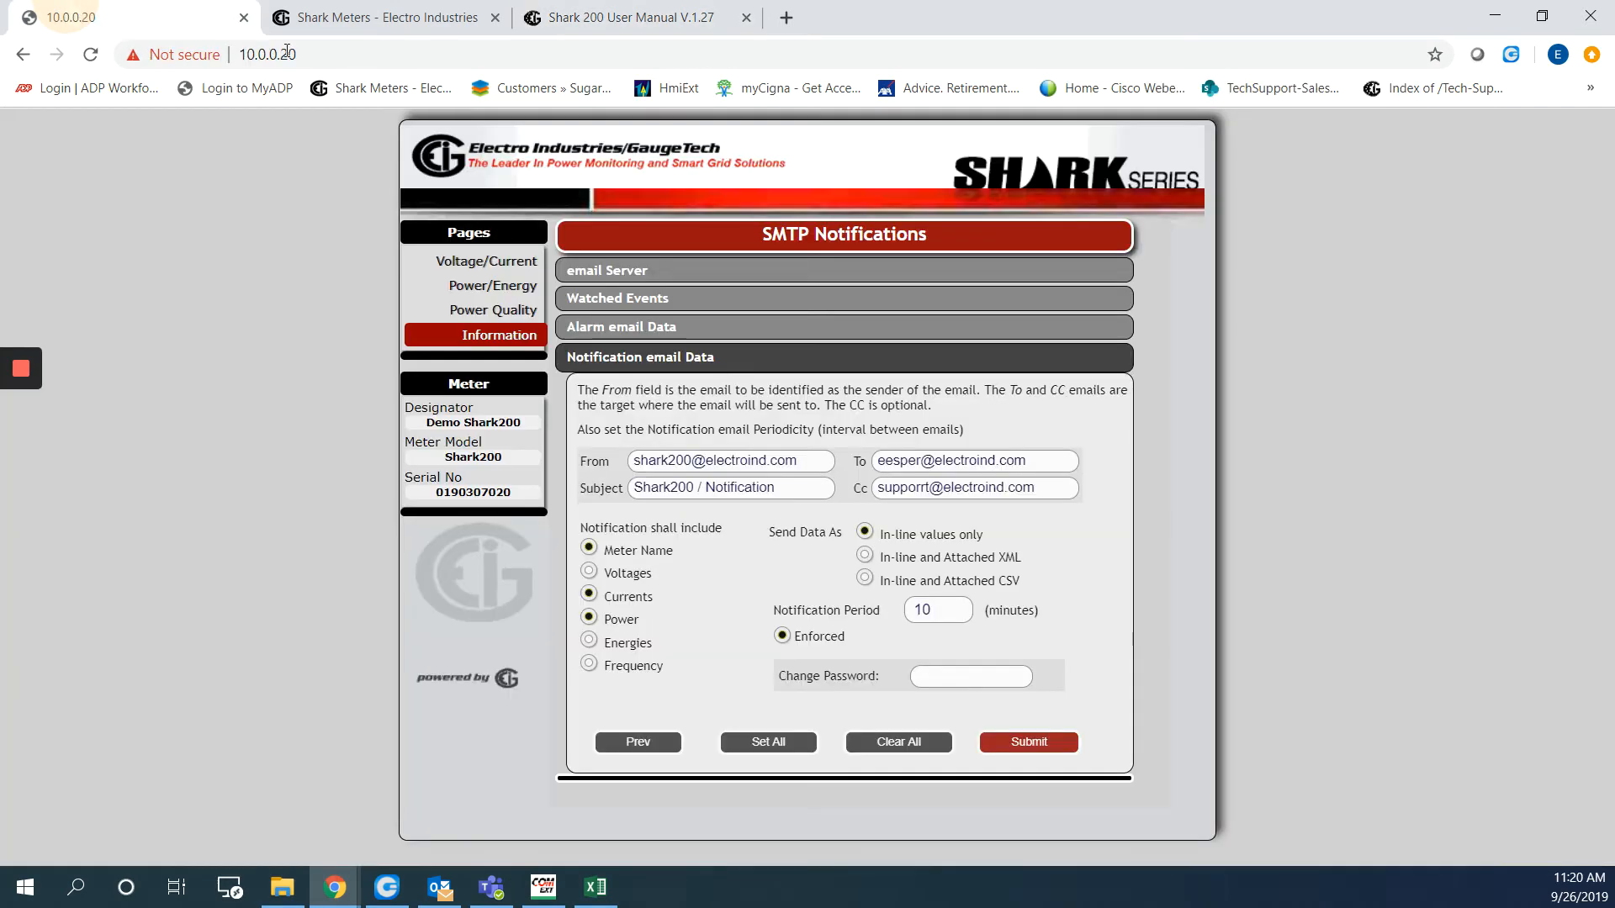
Enter the meter's default password, submit the notification settings, and reboot the meter
click(940, 673)
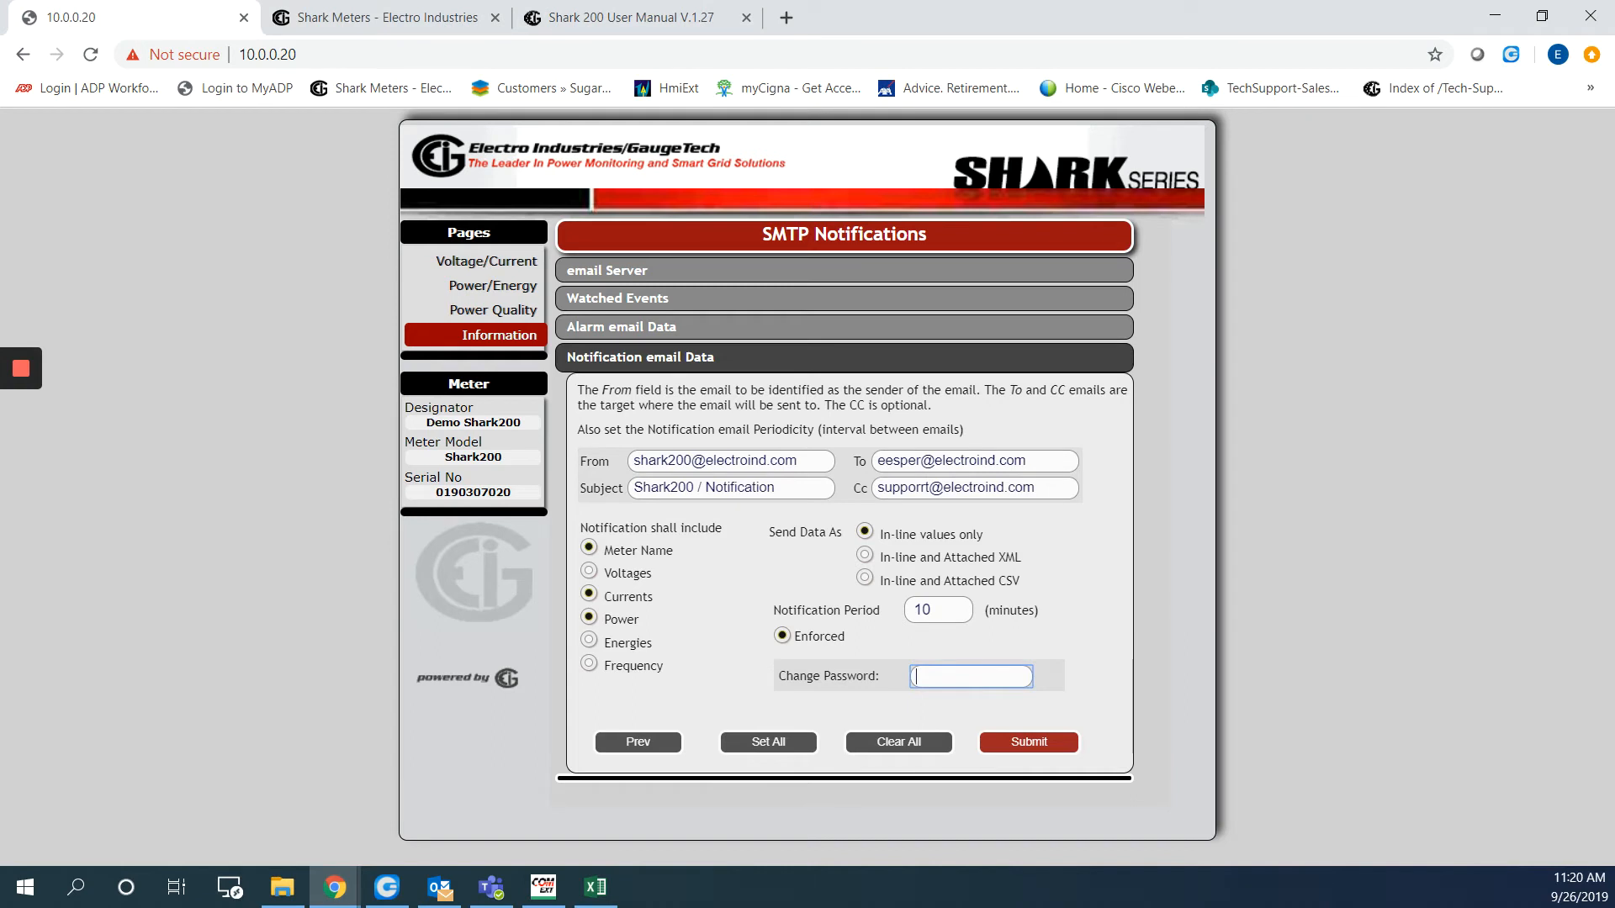
text(••••••)
click(1036, 743)
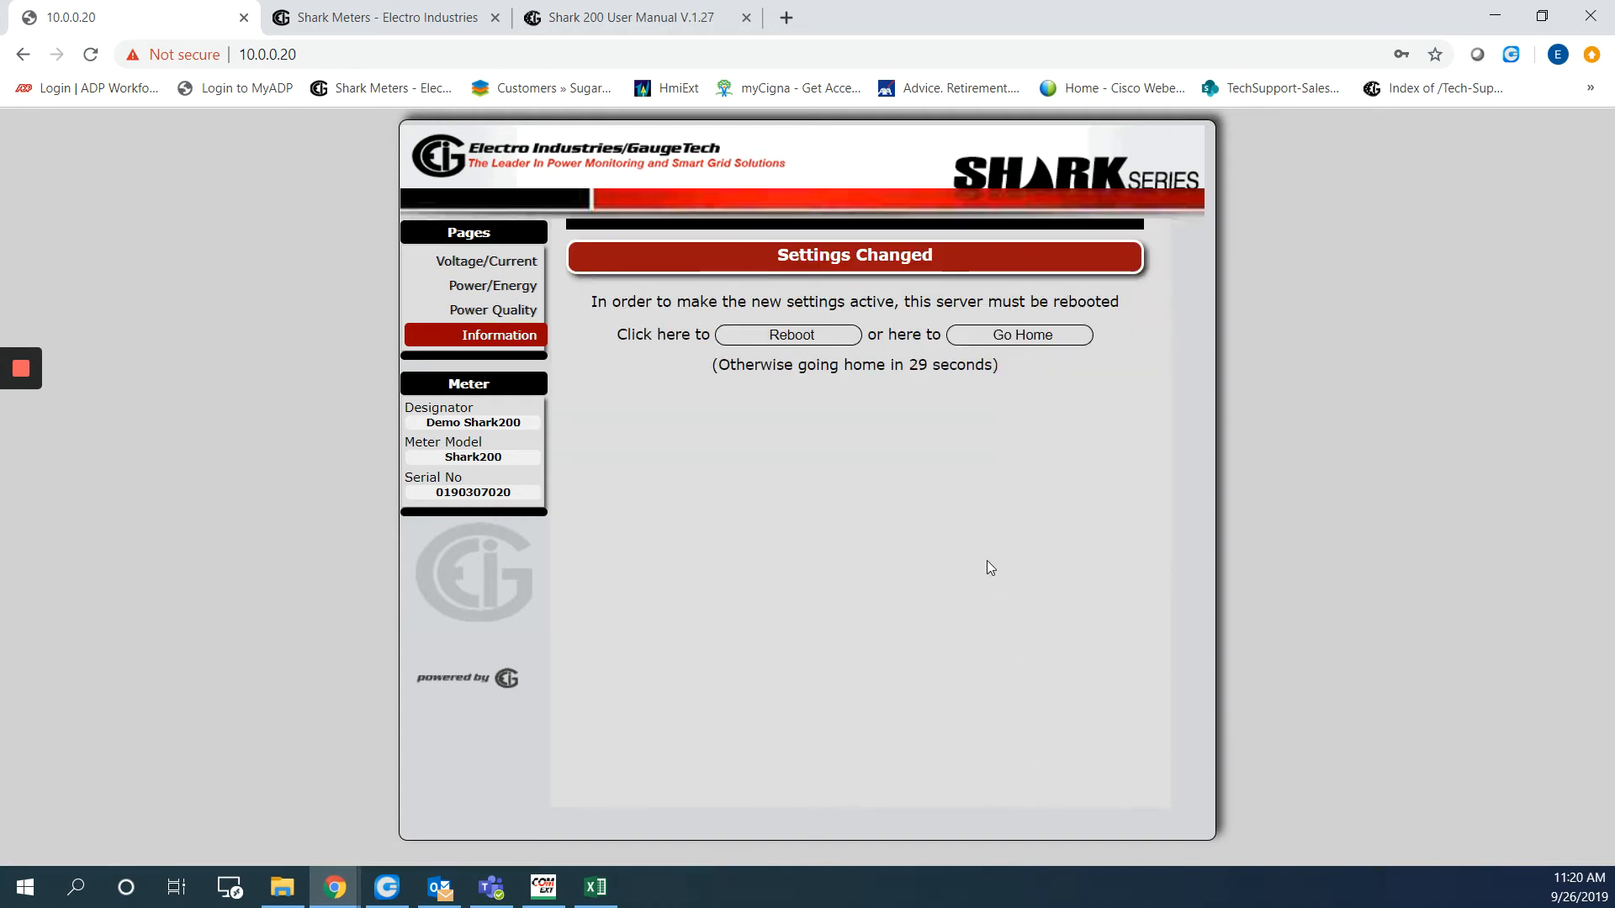
click(809, 335)
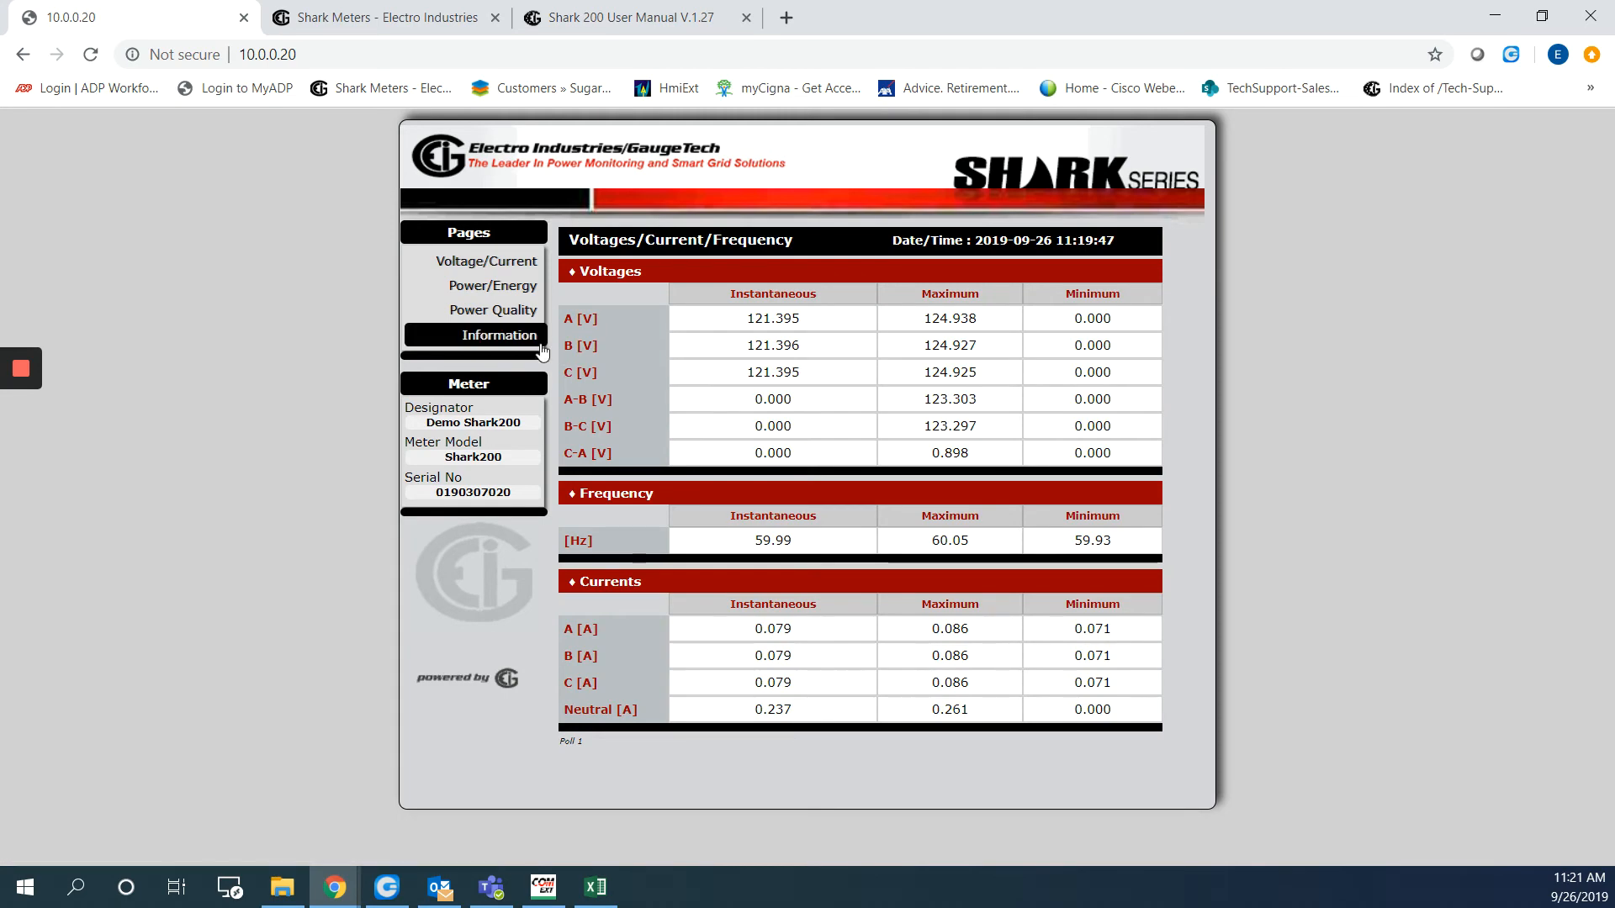
Review the saved email Server, Watched Events, Alarm and Notification email settings, including the 10-minute enforced period
click(495, 339)
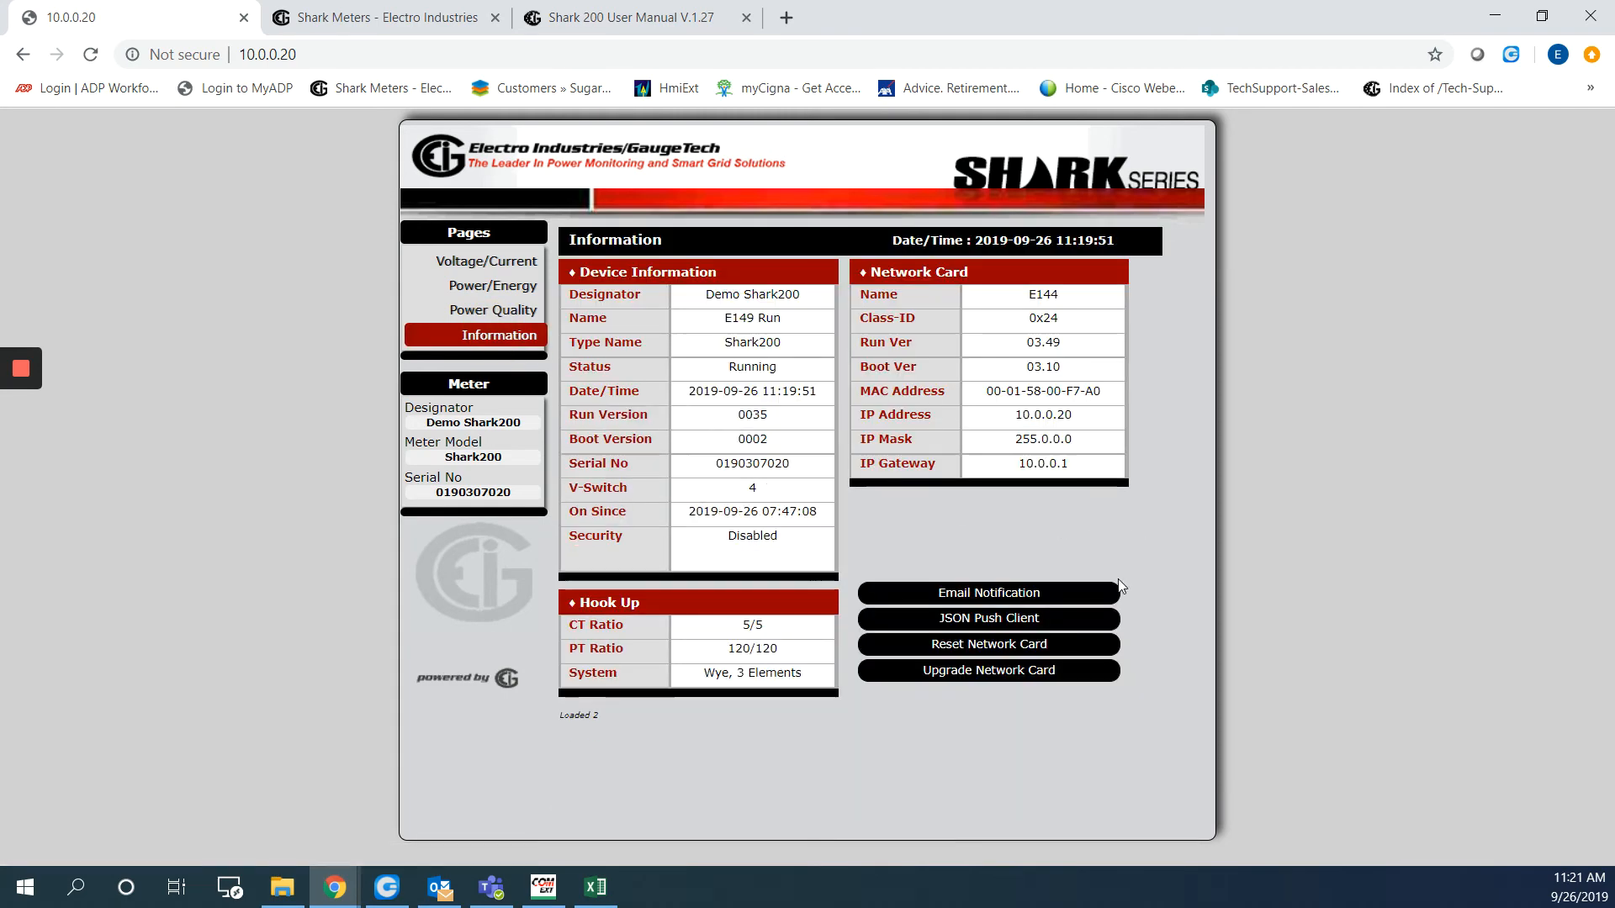
click(979, 596)
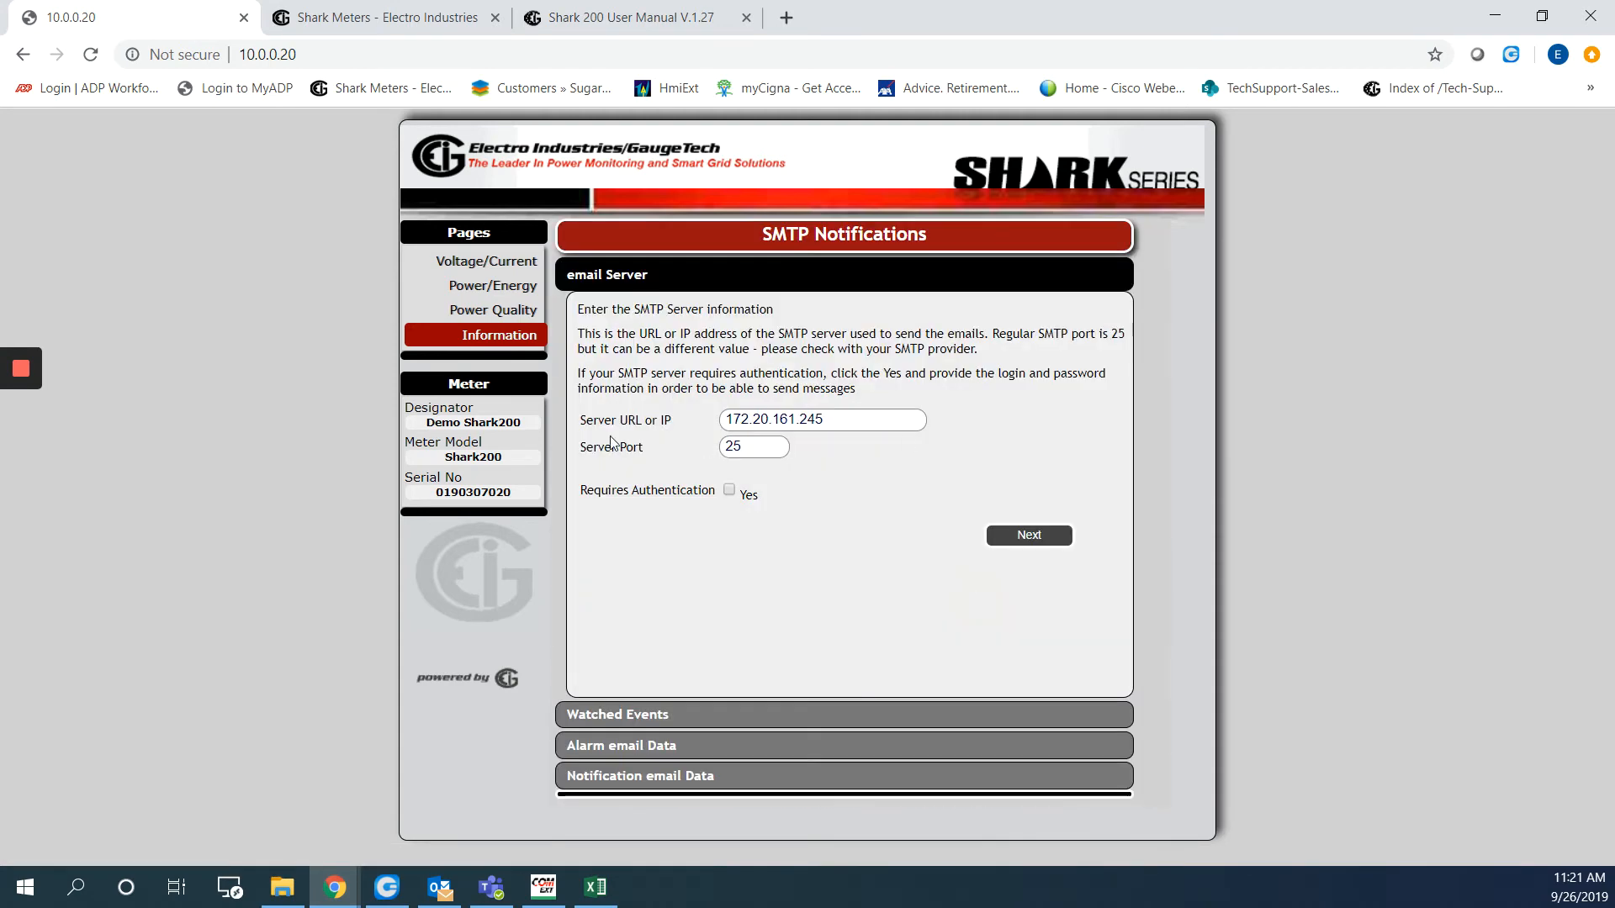
click(811, 711)
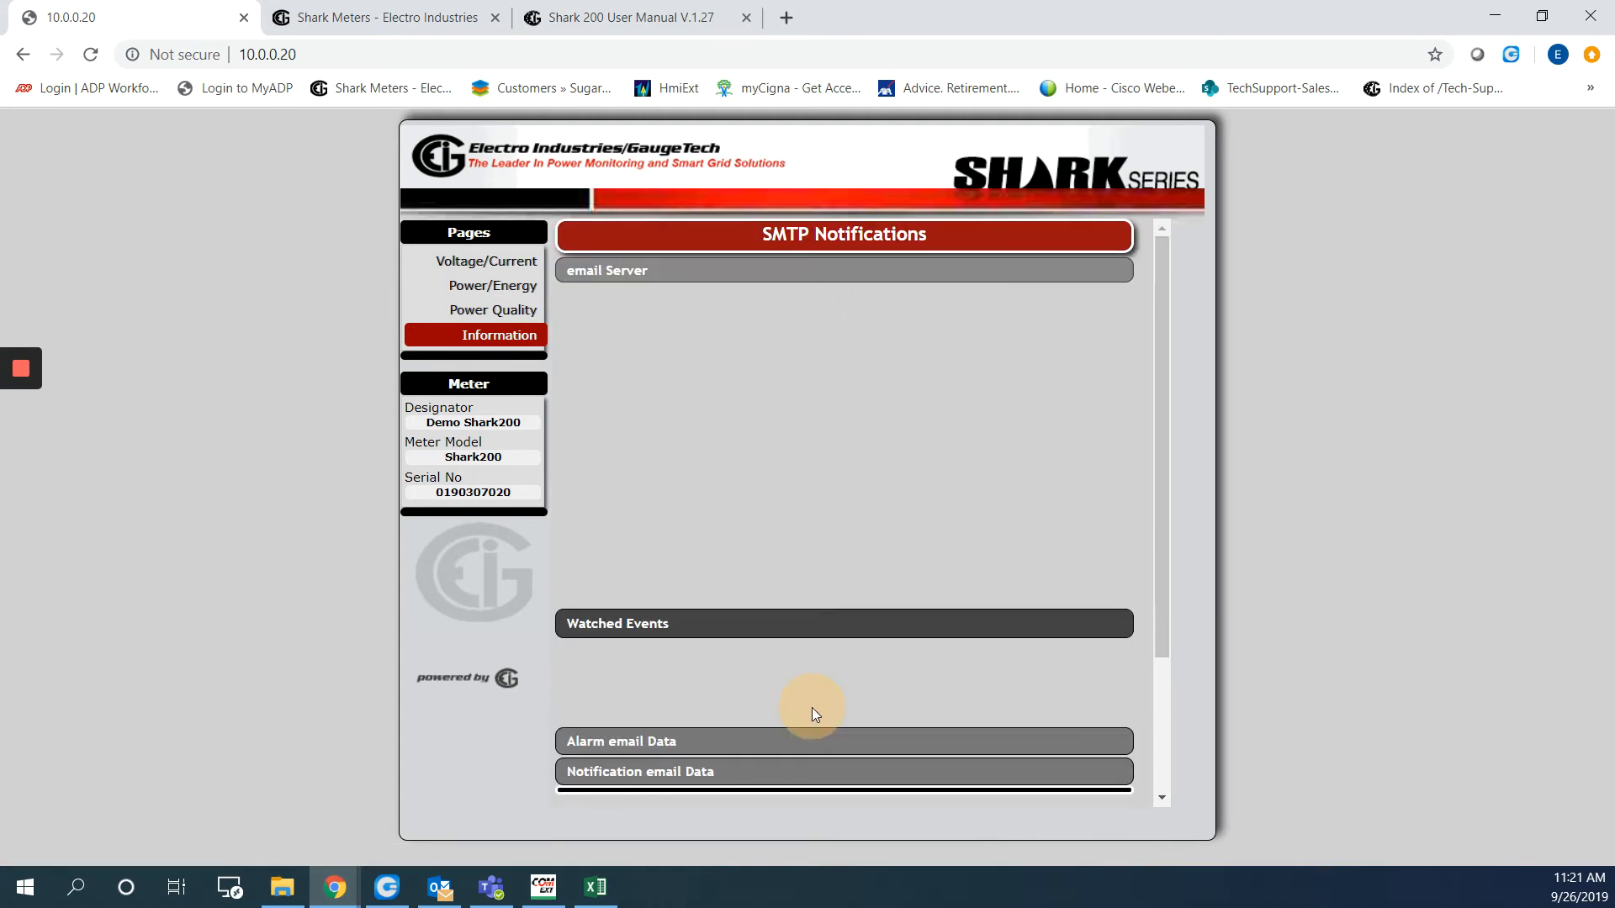
click(748, 733)
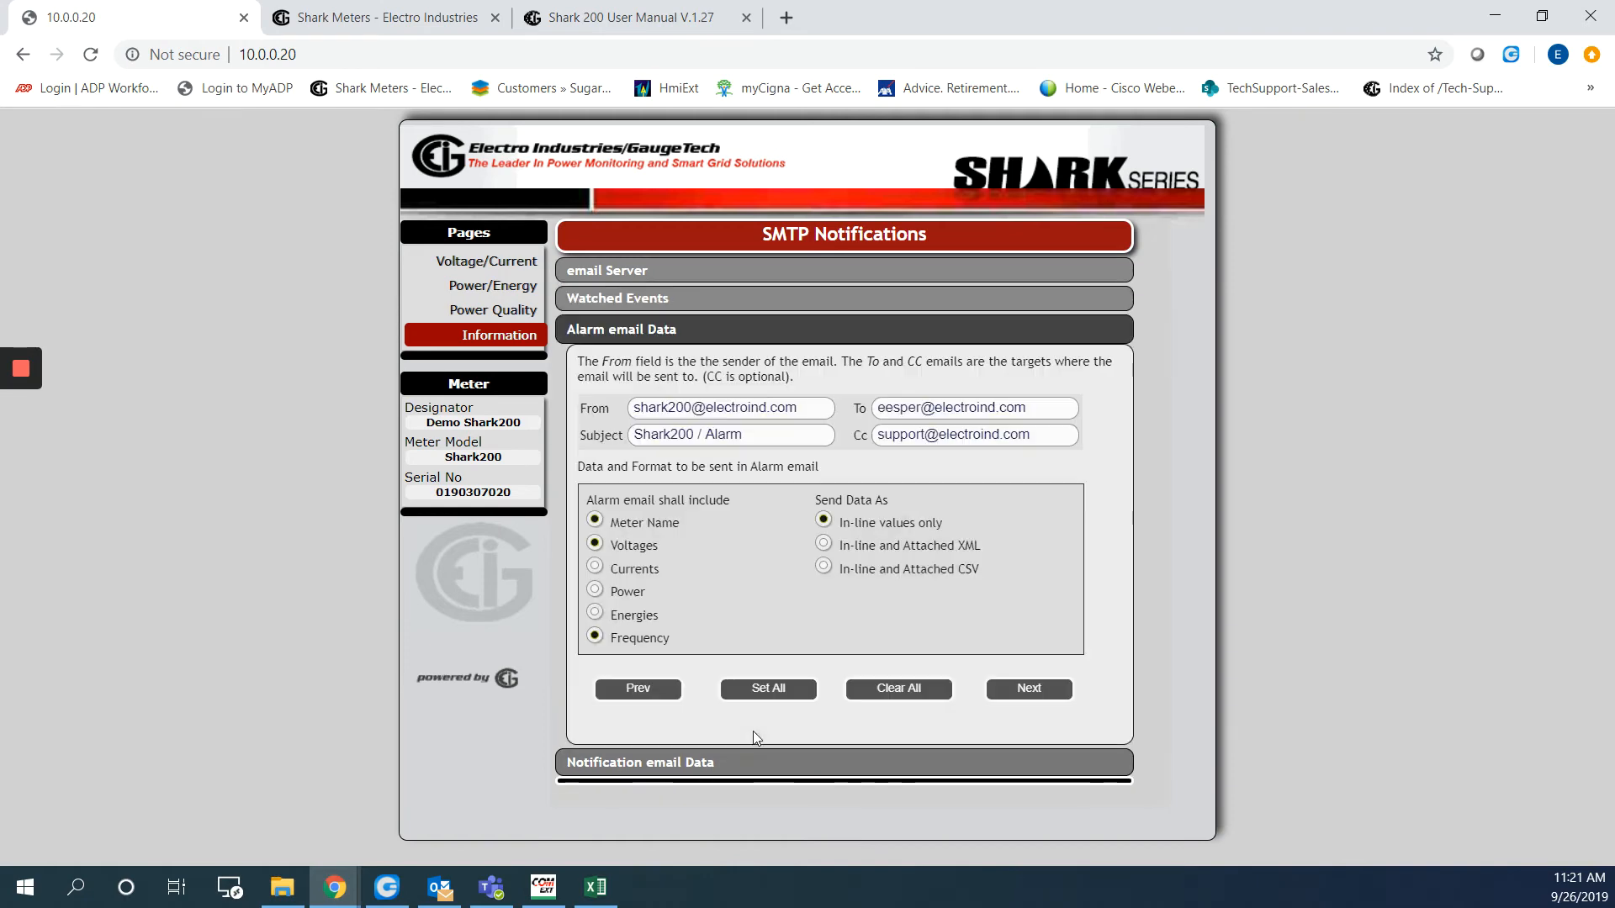
click(770, 763)
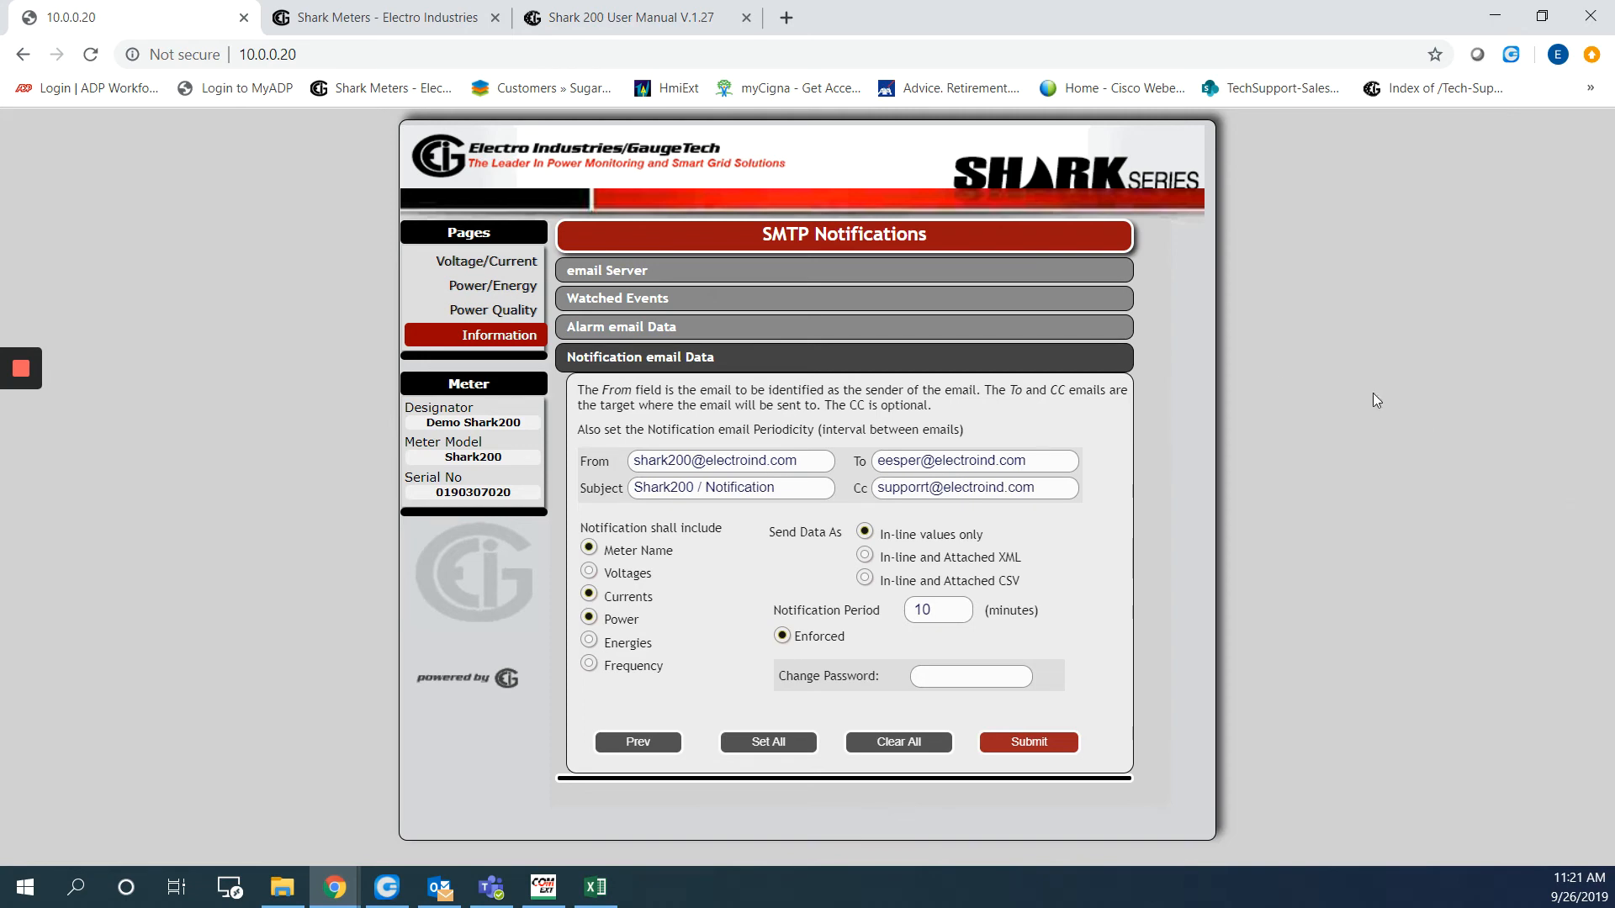
Find the Communicator EXT Application 4.0 download on the Shark Meters Software Downloads page, then minimise Chrome
click(387, 17)
scroll(1165, 598, up, 5)
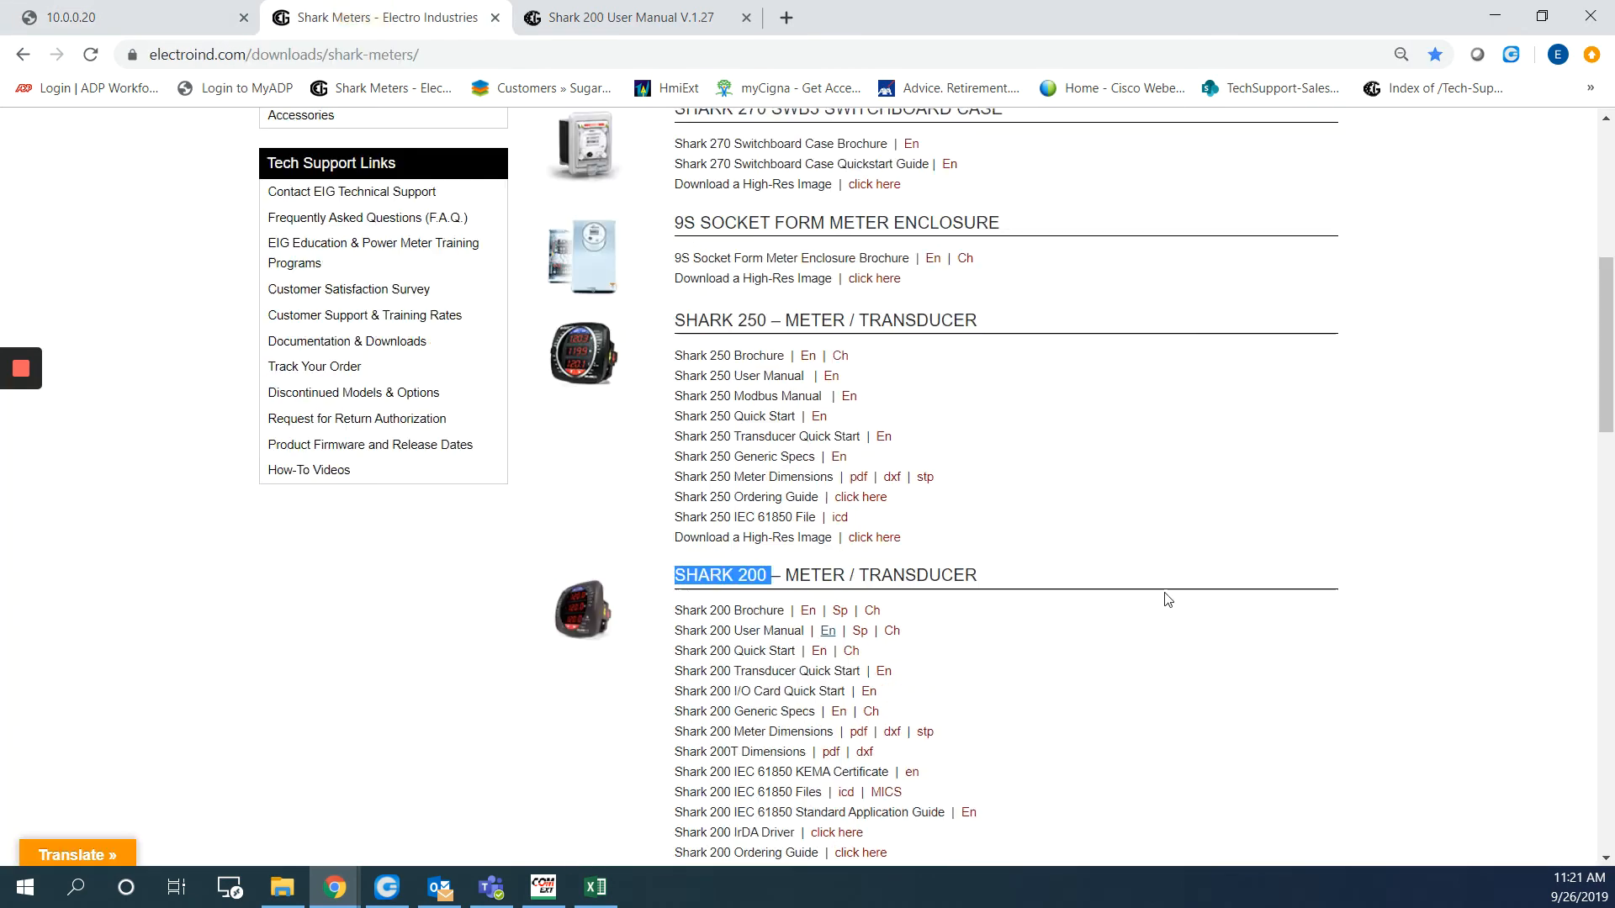
scroll(1165, 597, up, 1)
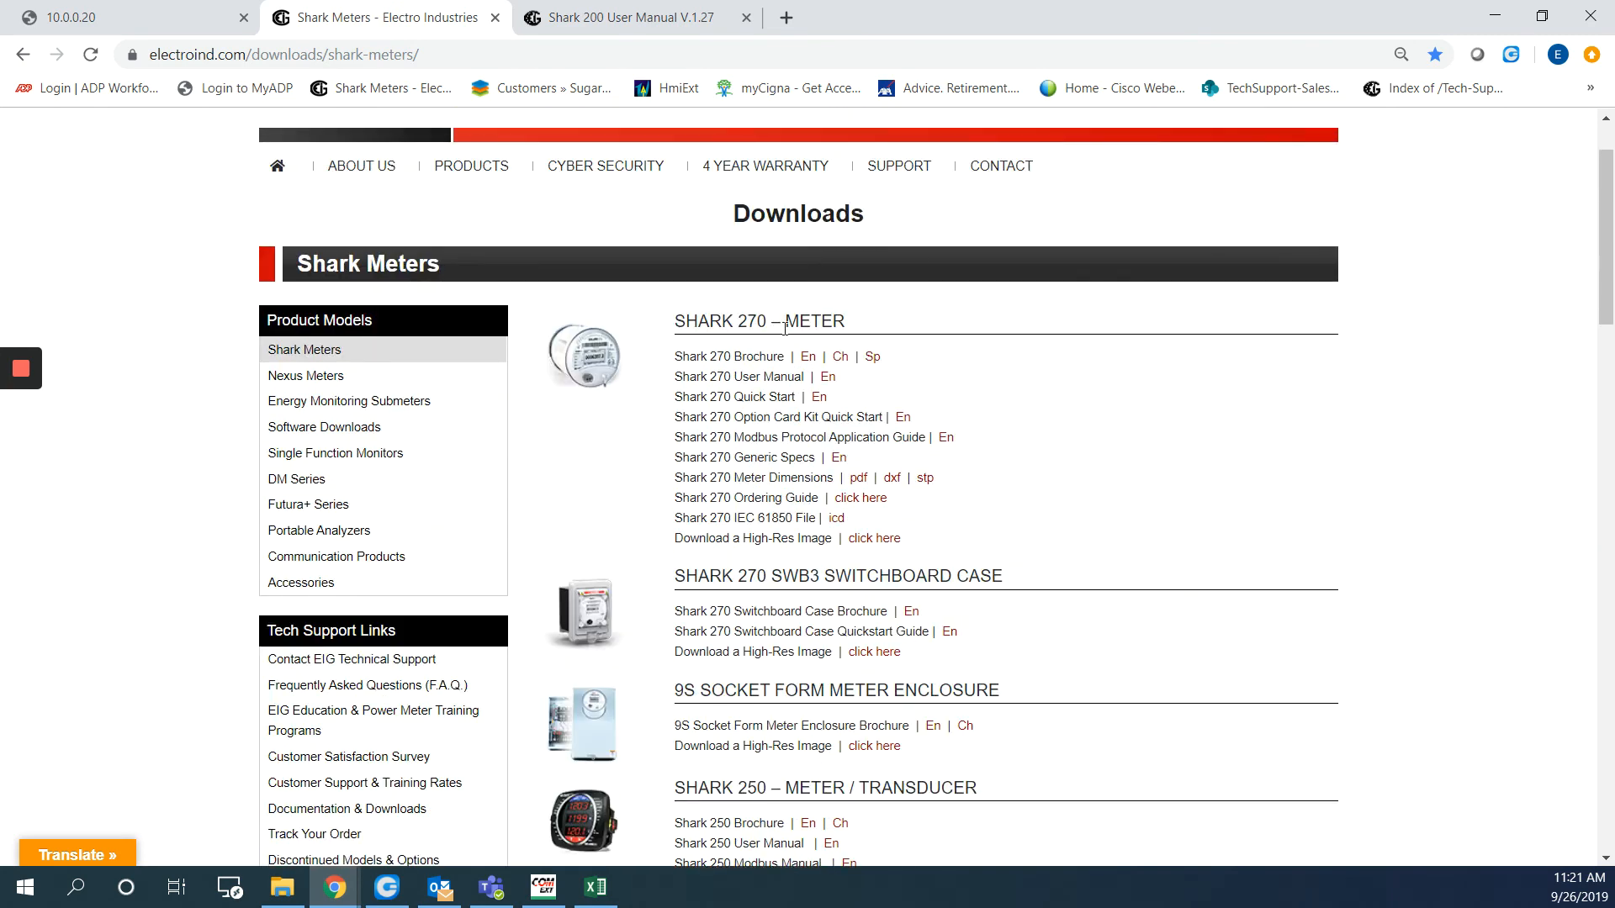
click(322, 432)
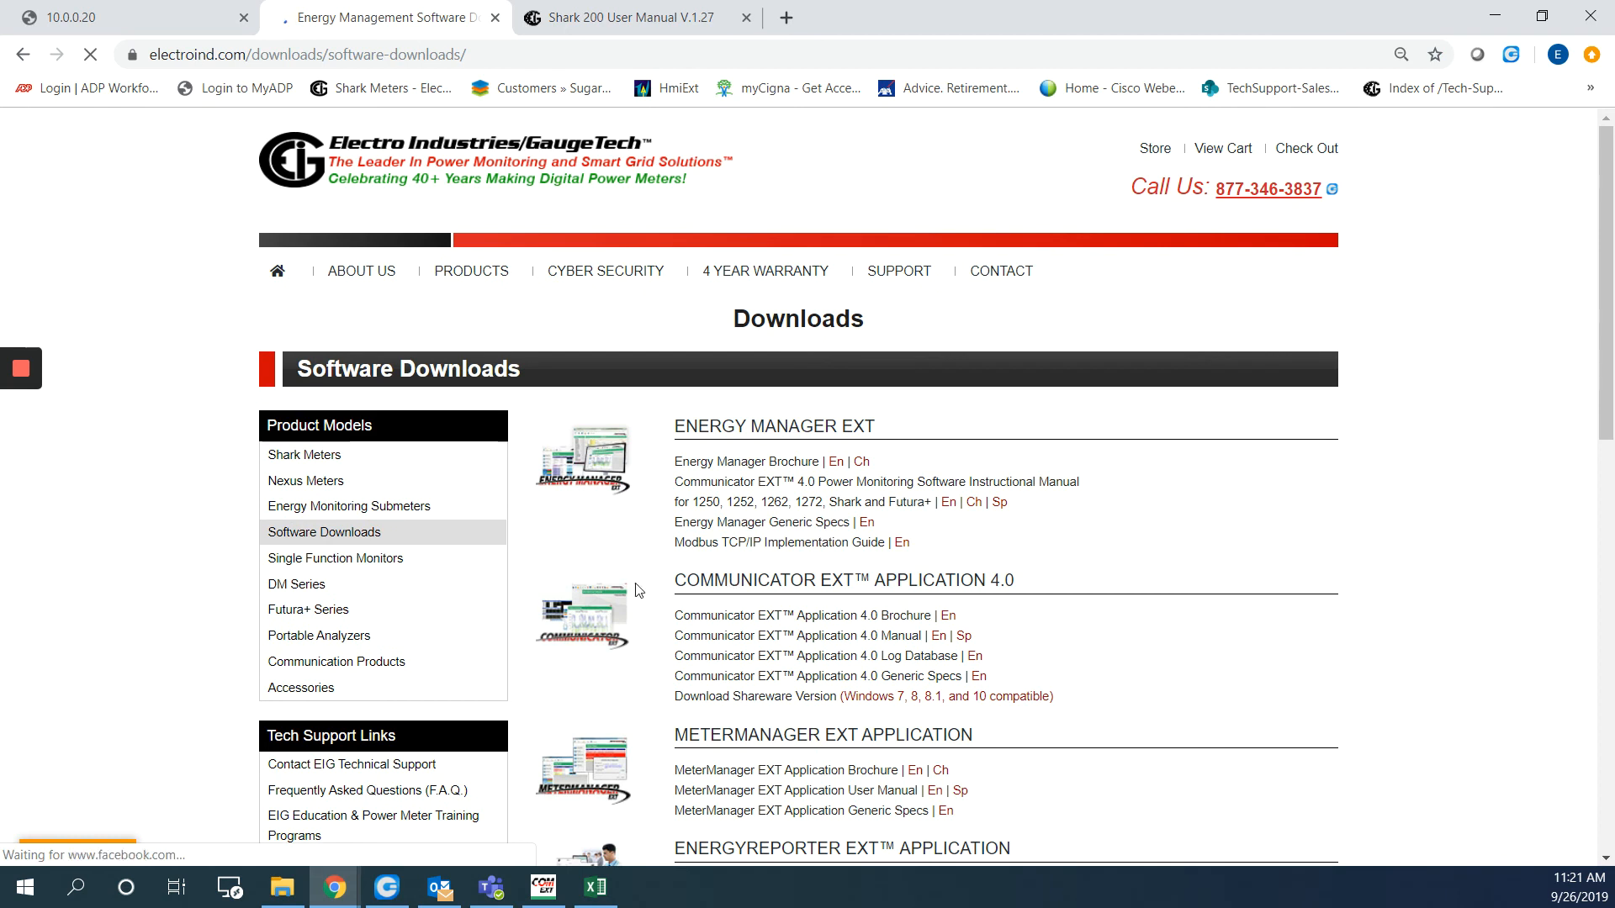
drag(675, 581, 1016, 580)
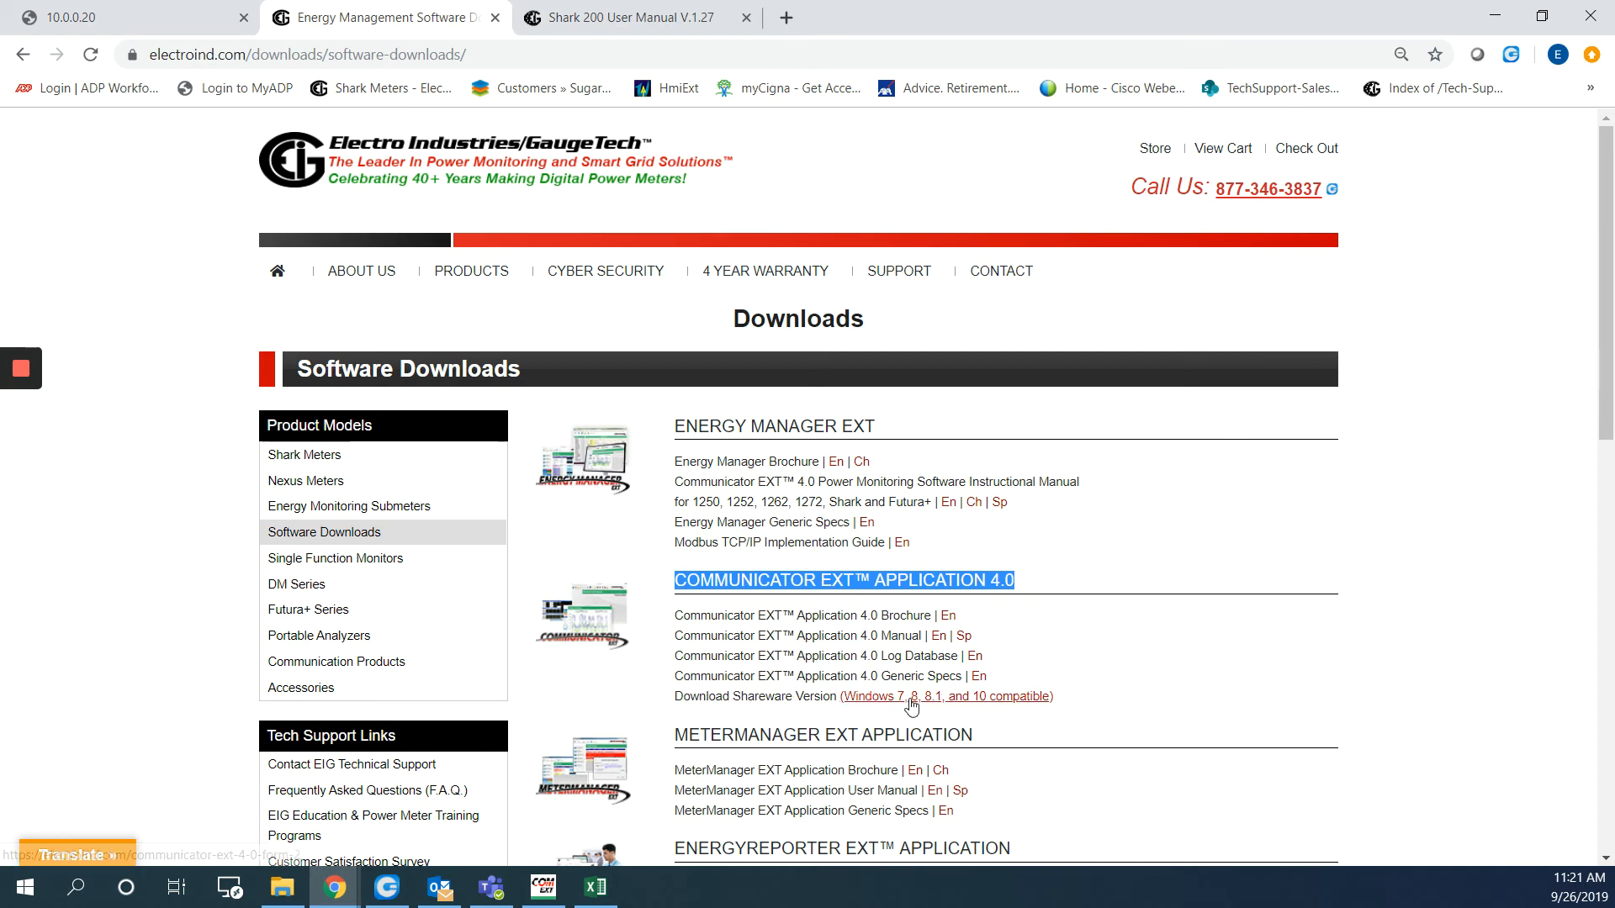
click(1494, 16)
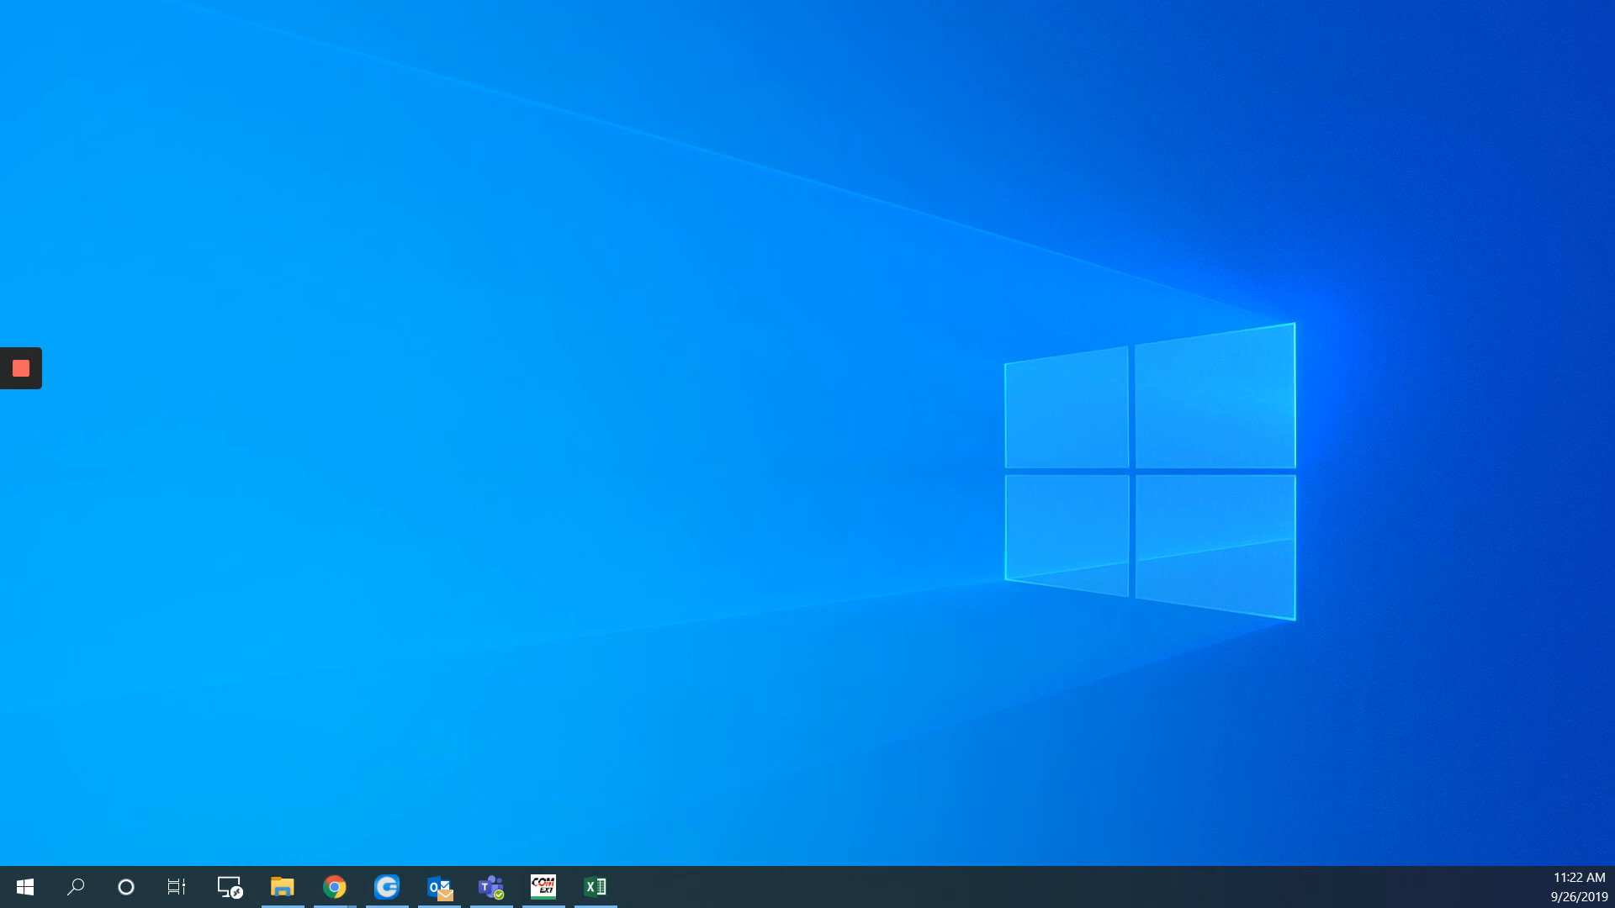
Launch Communicator EXT from its desktop shortcut
drag(1614, 353, 648, 351)
drag(486, 285, 749, 435)
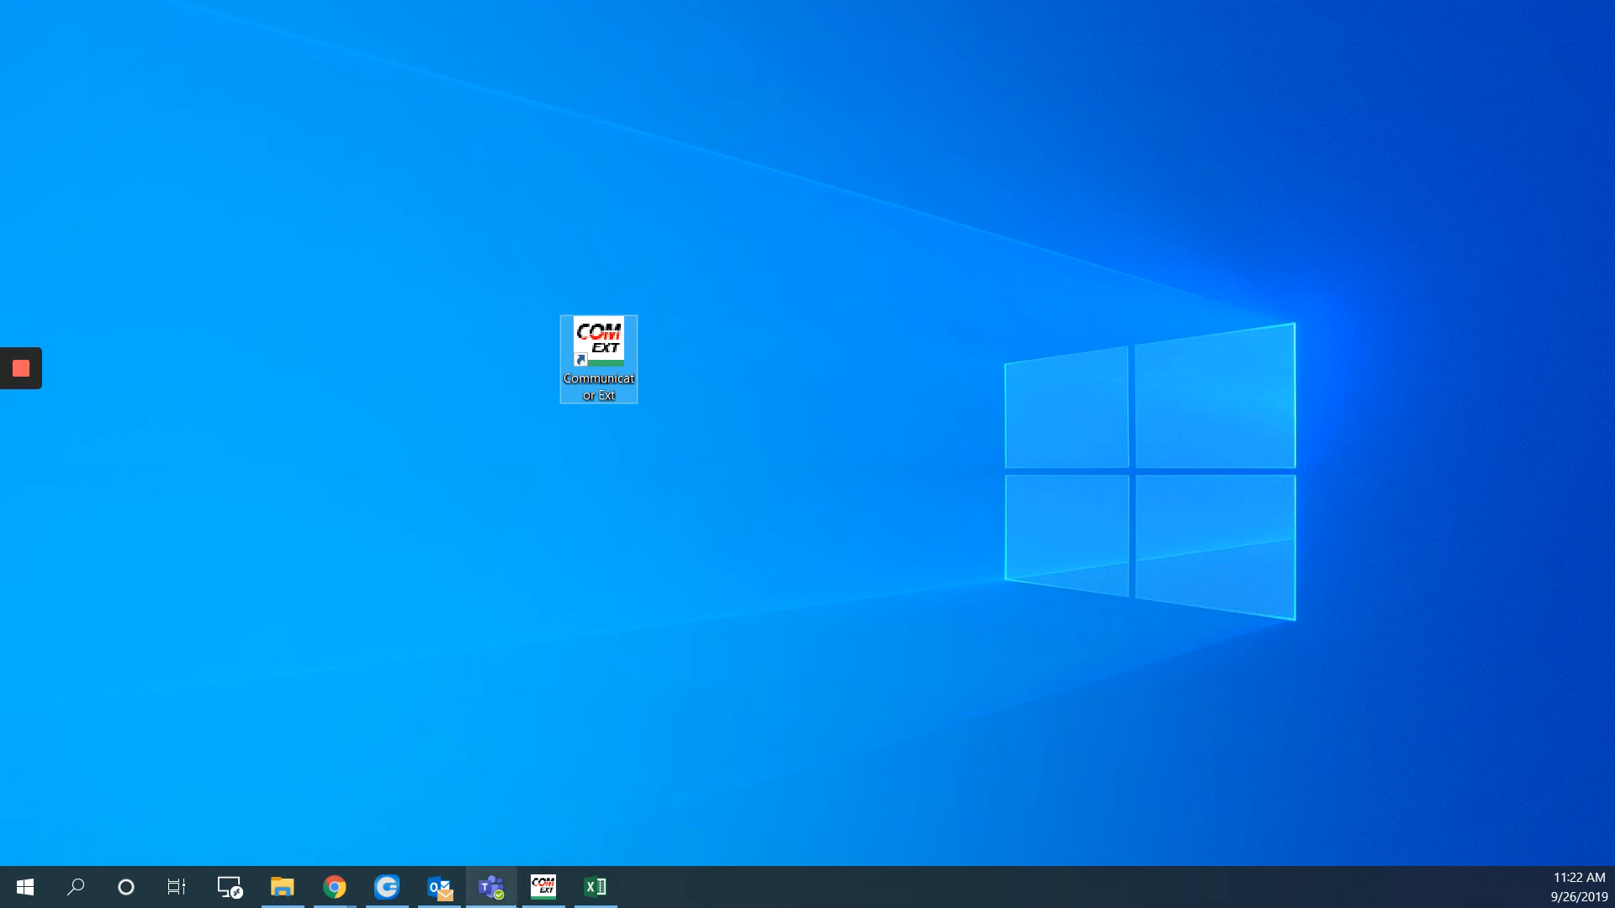
click(543, 886)
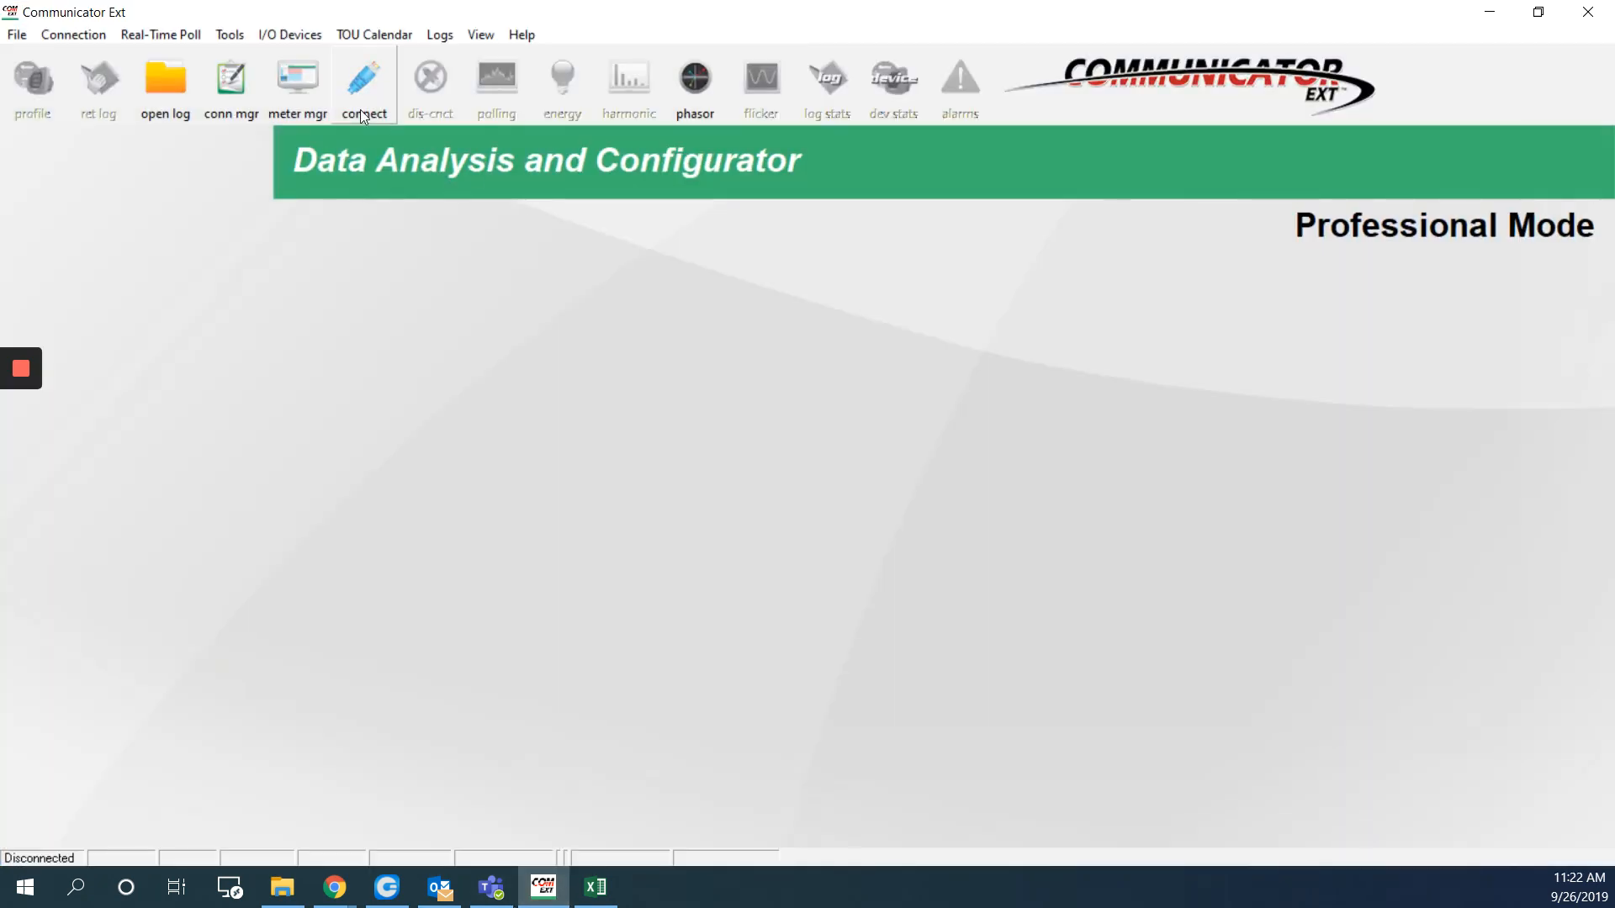
Connect over Network to host 10.0.0.20 port 502 and close the Device Status summary
click(366, 101)
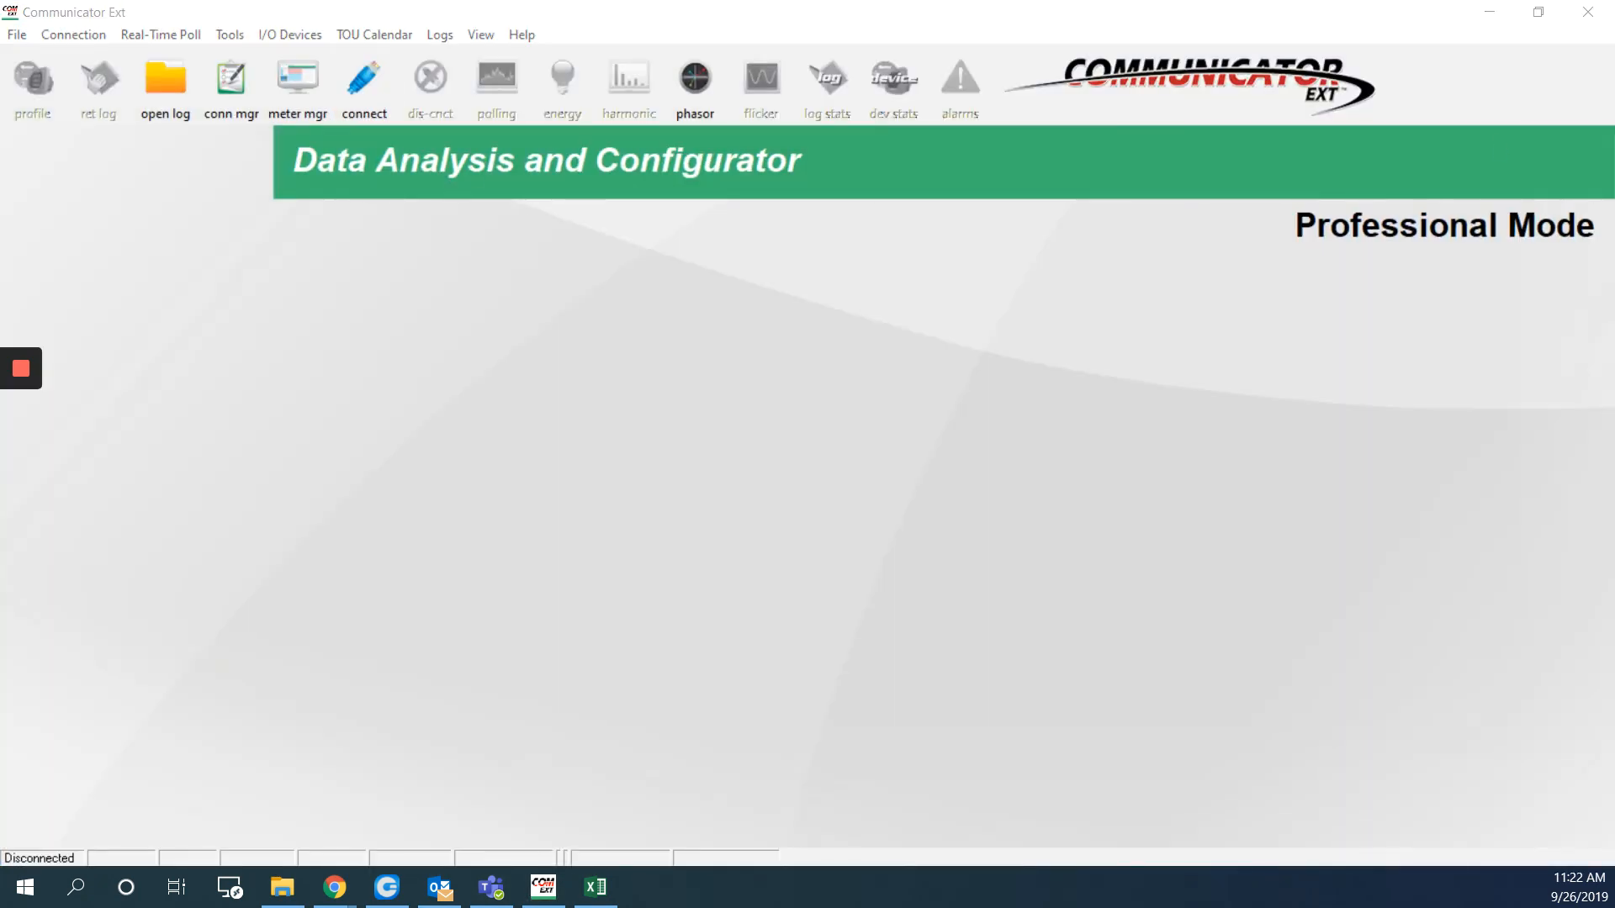
drag(1500, 281, 559, 297)
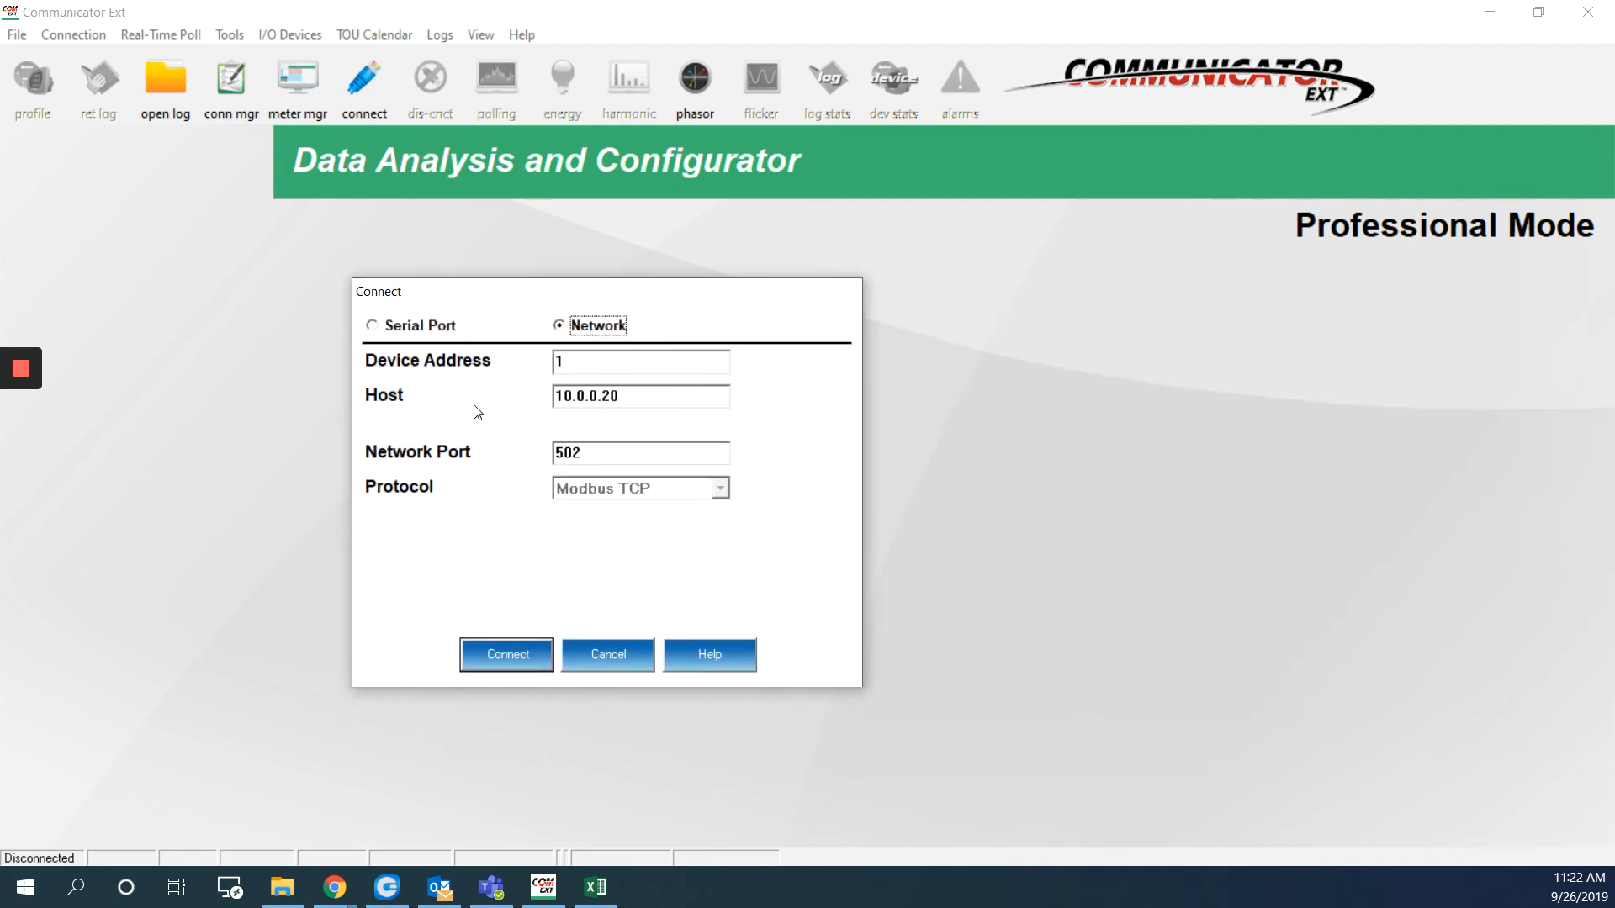
double_click(562, 397)
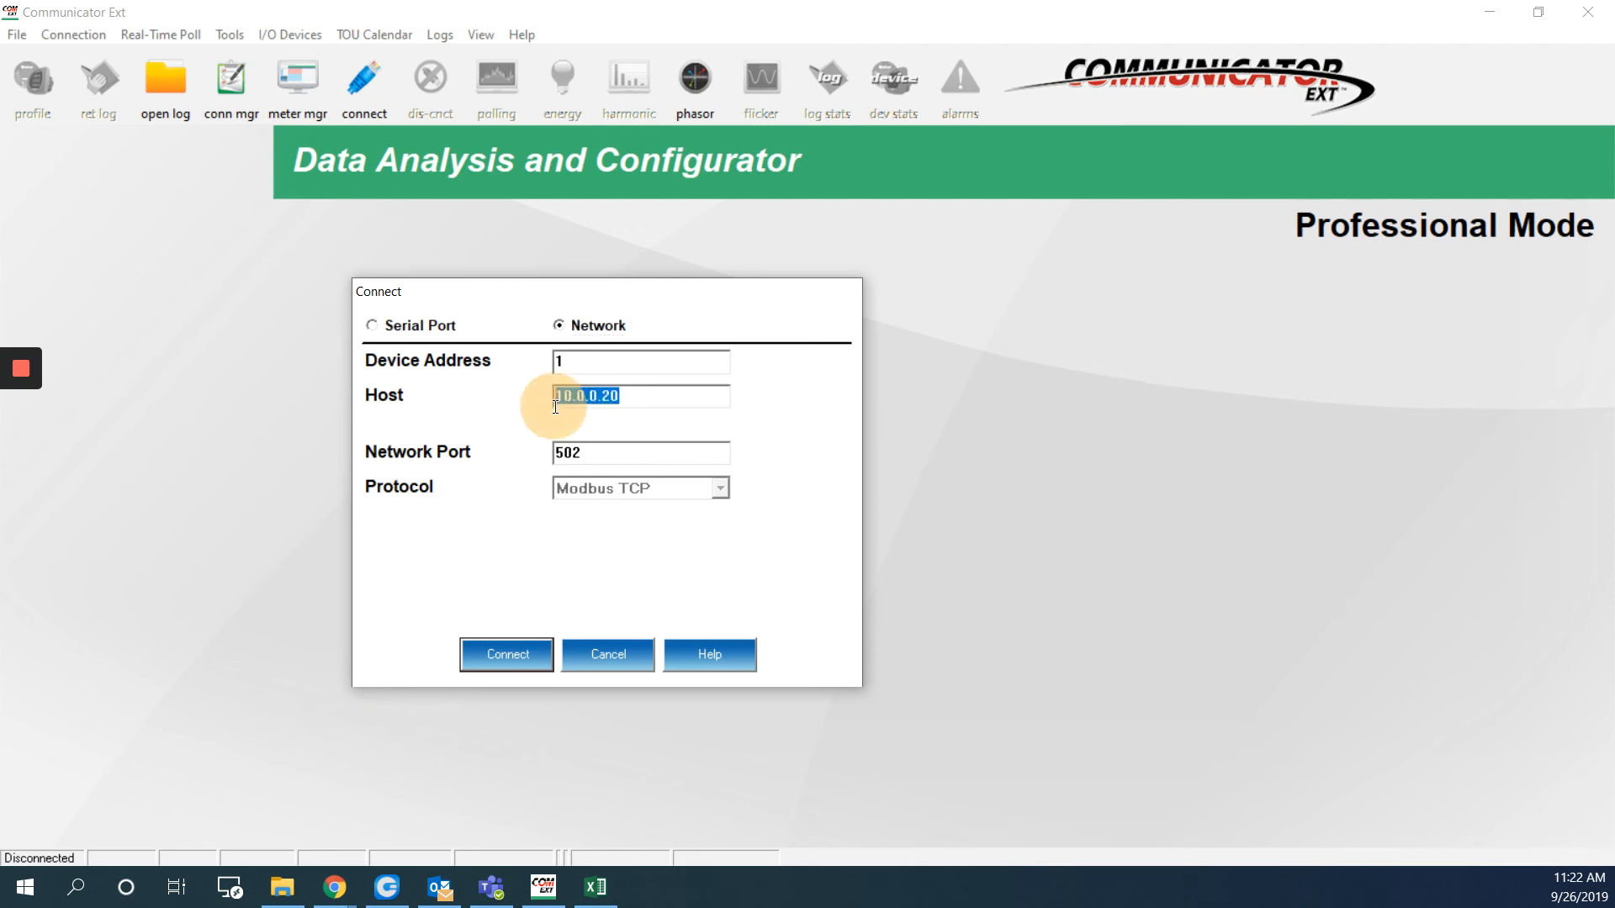
click(513, 647)
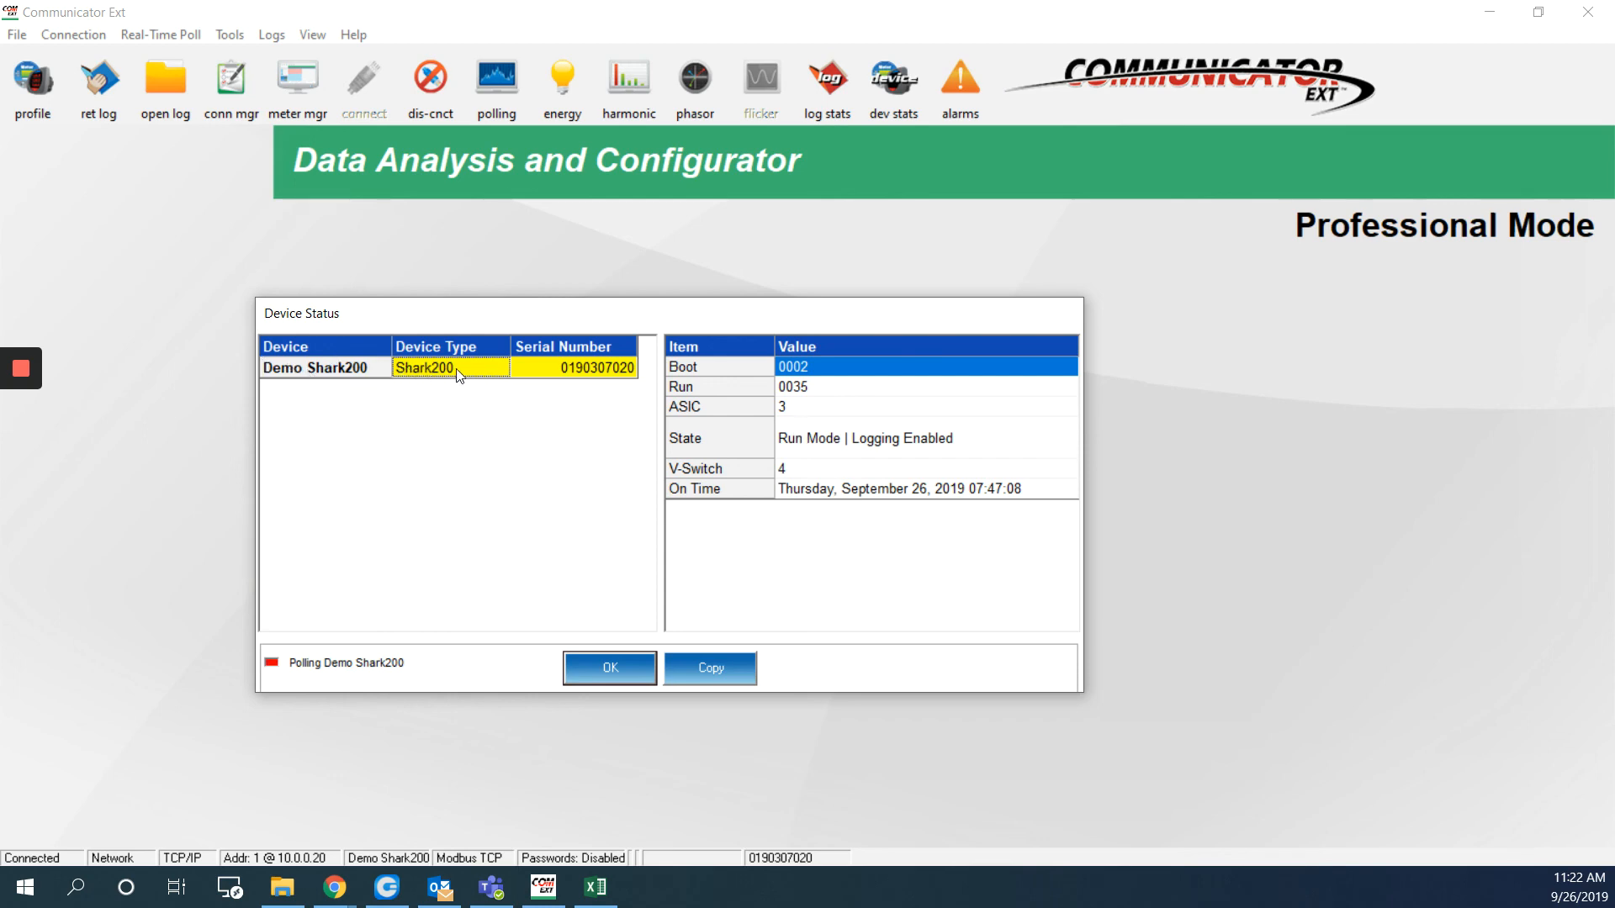
click(565, 371)
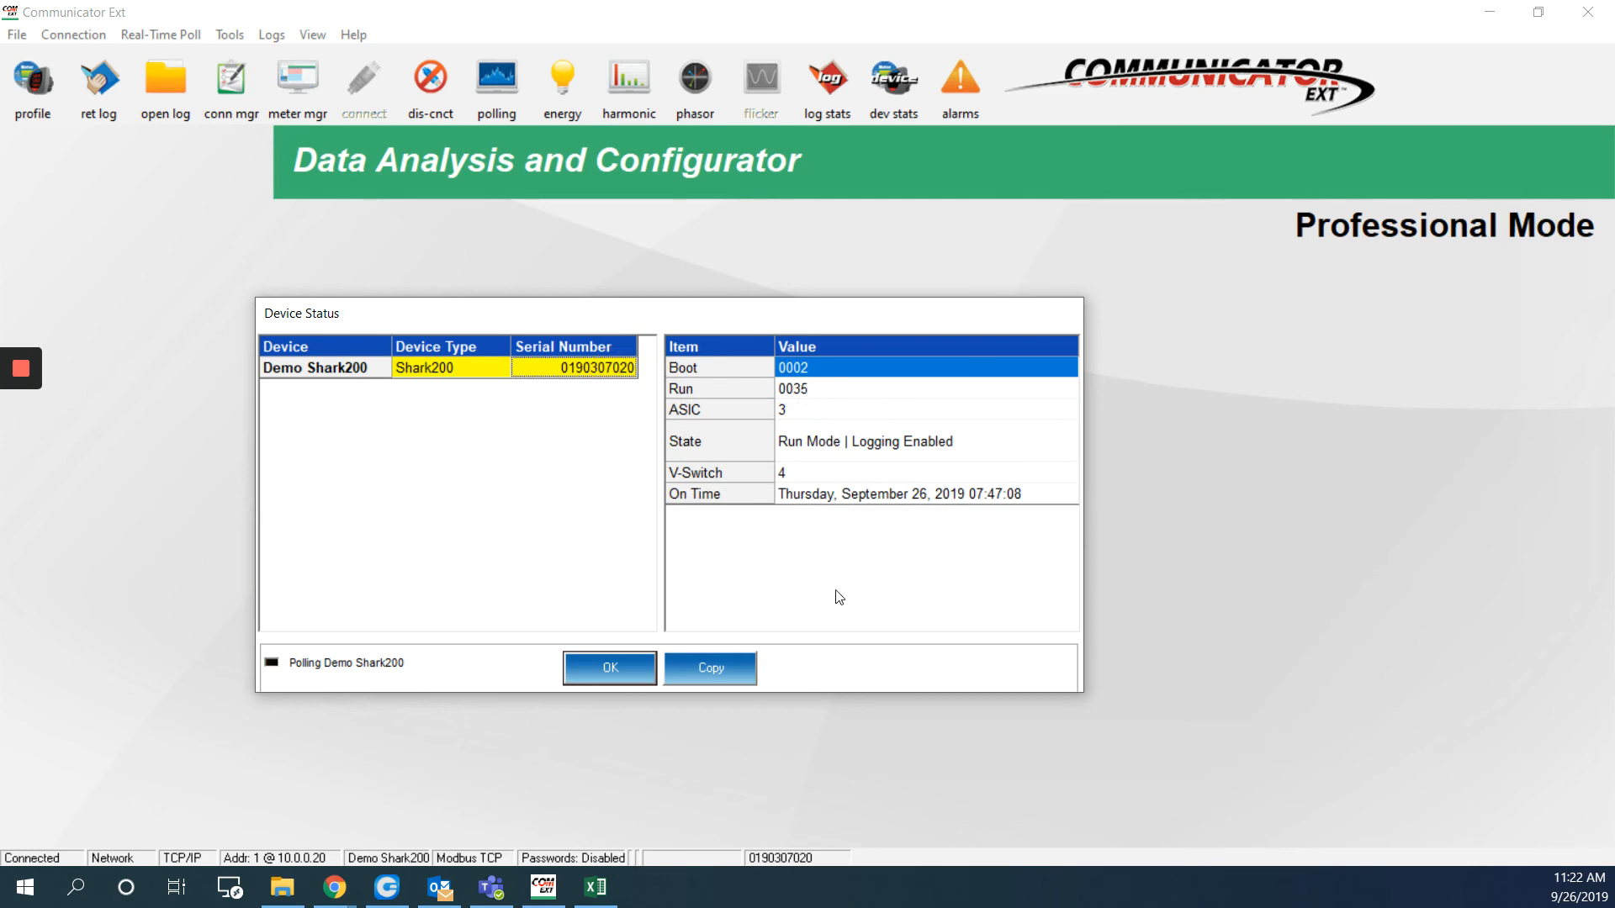
click(616, 663)
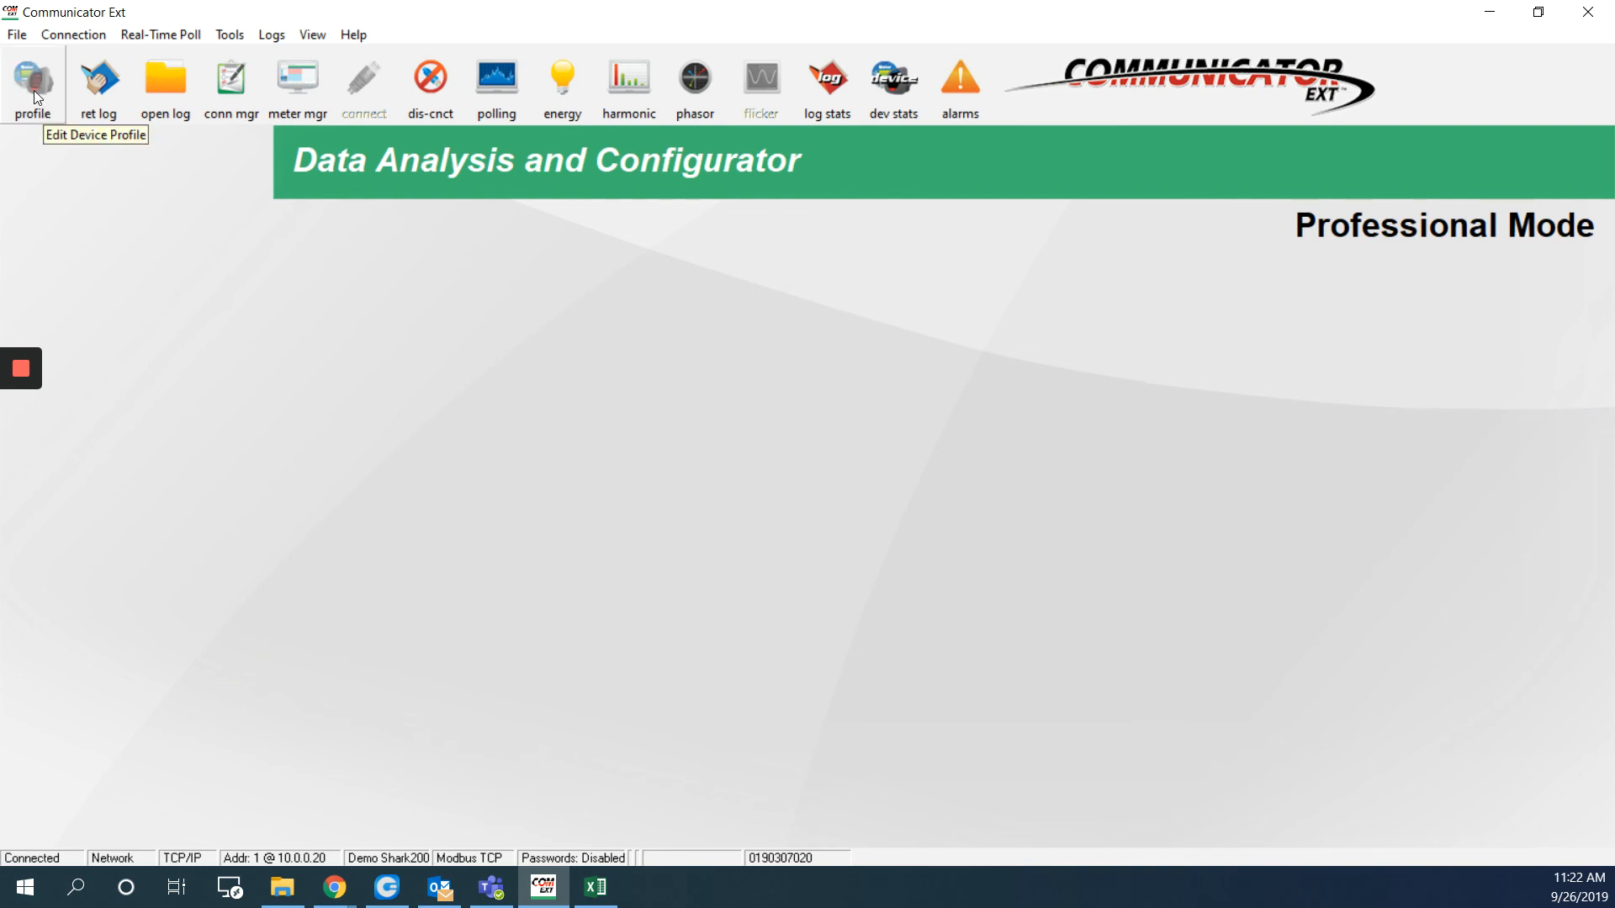
Open the Shark200 device profile and go to Option Card 1 > Comm > Network > Services and Security
click(34, 90)
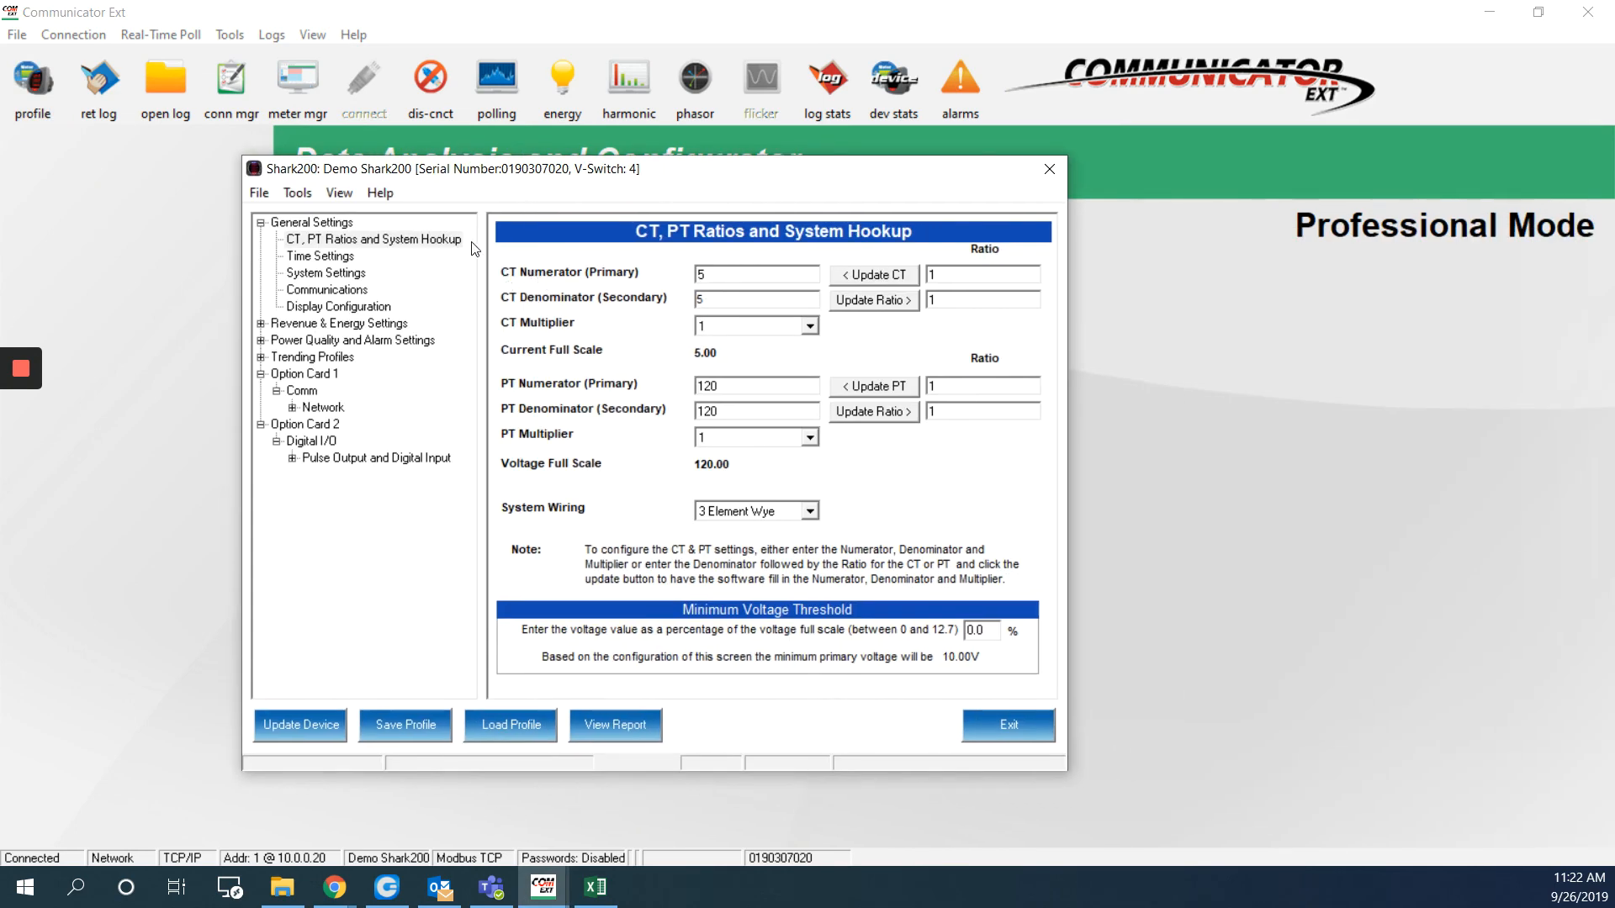
click(261, 223)
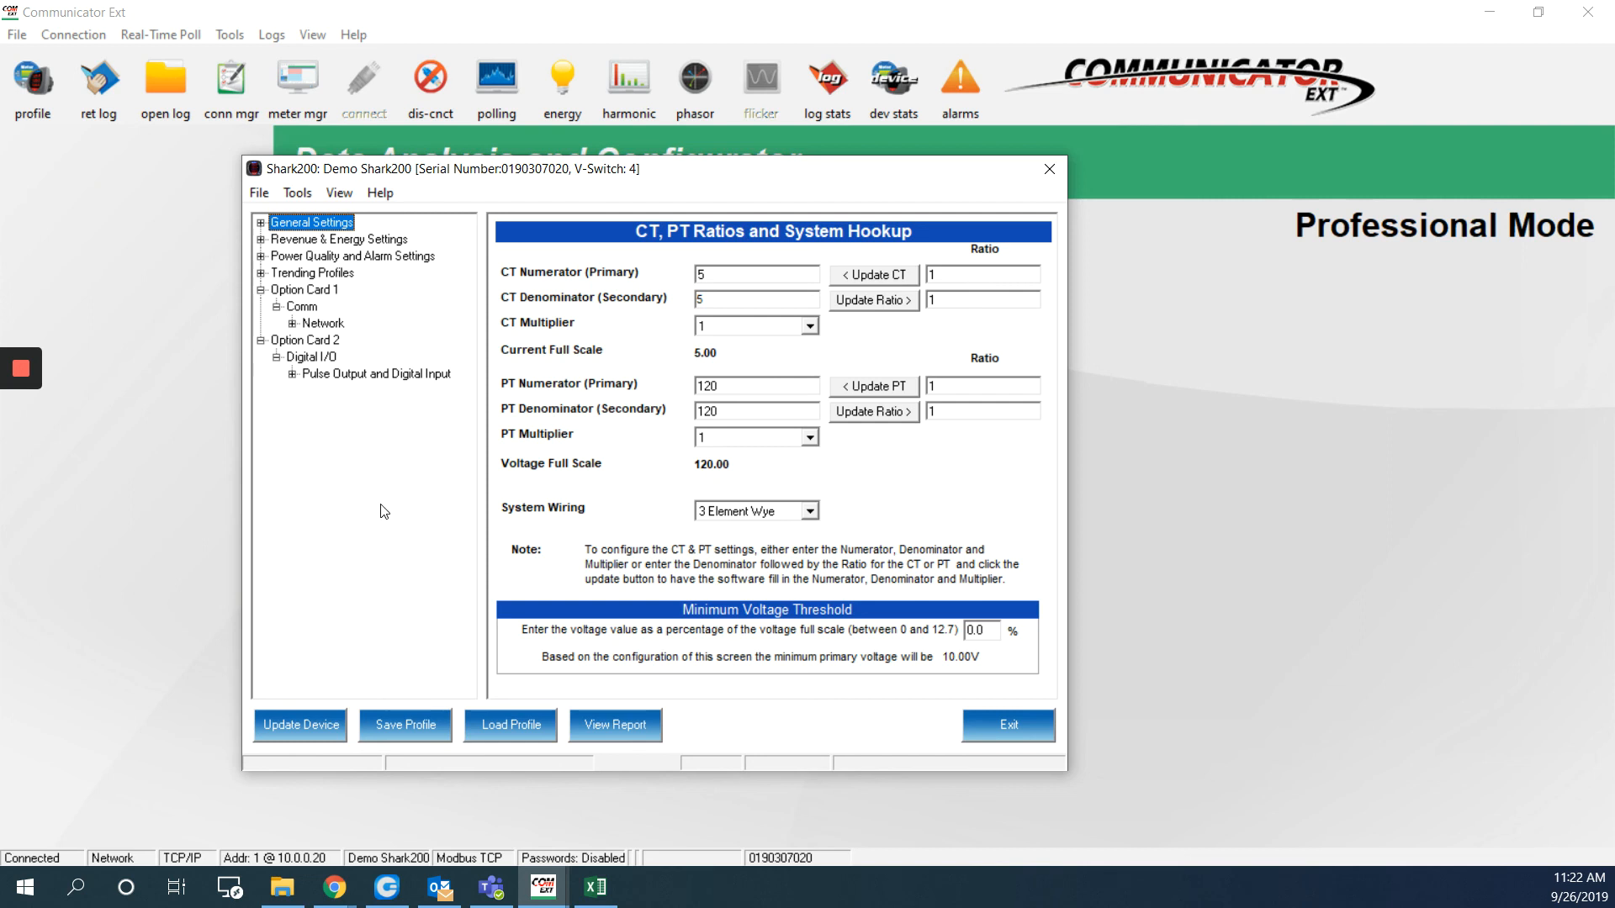
click(260, 340)
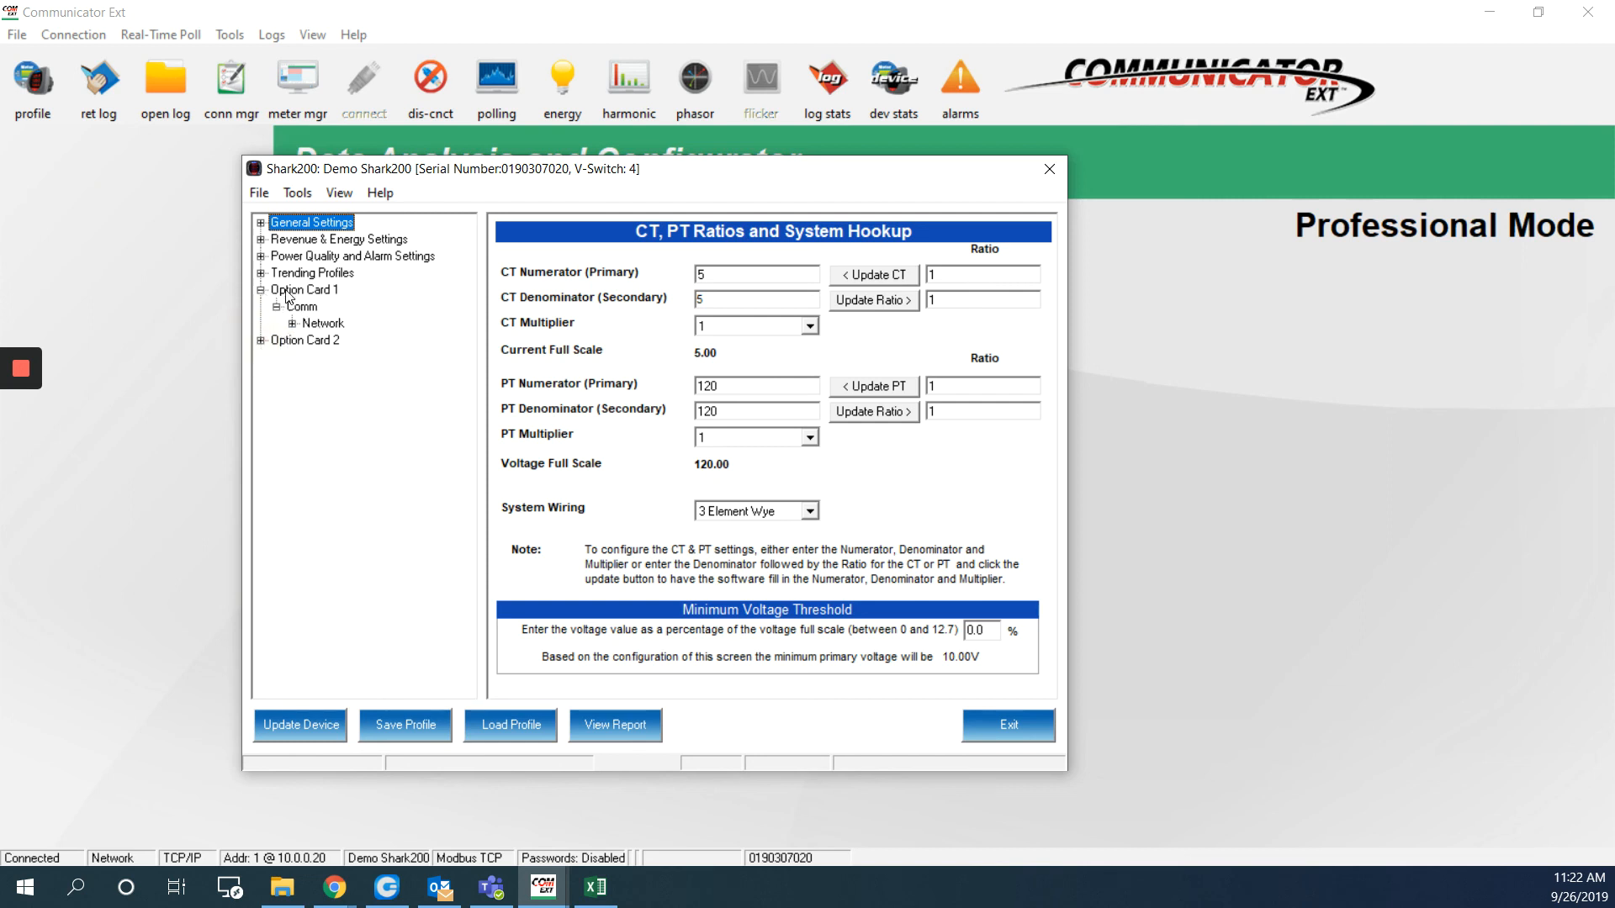
click(277, 308)
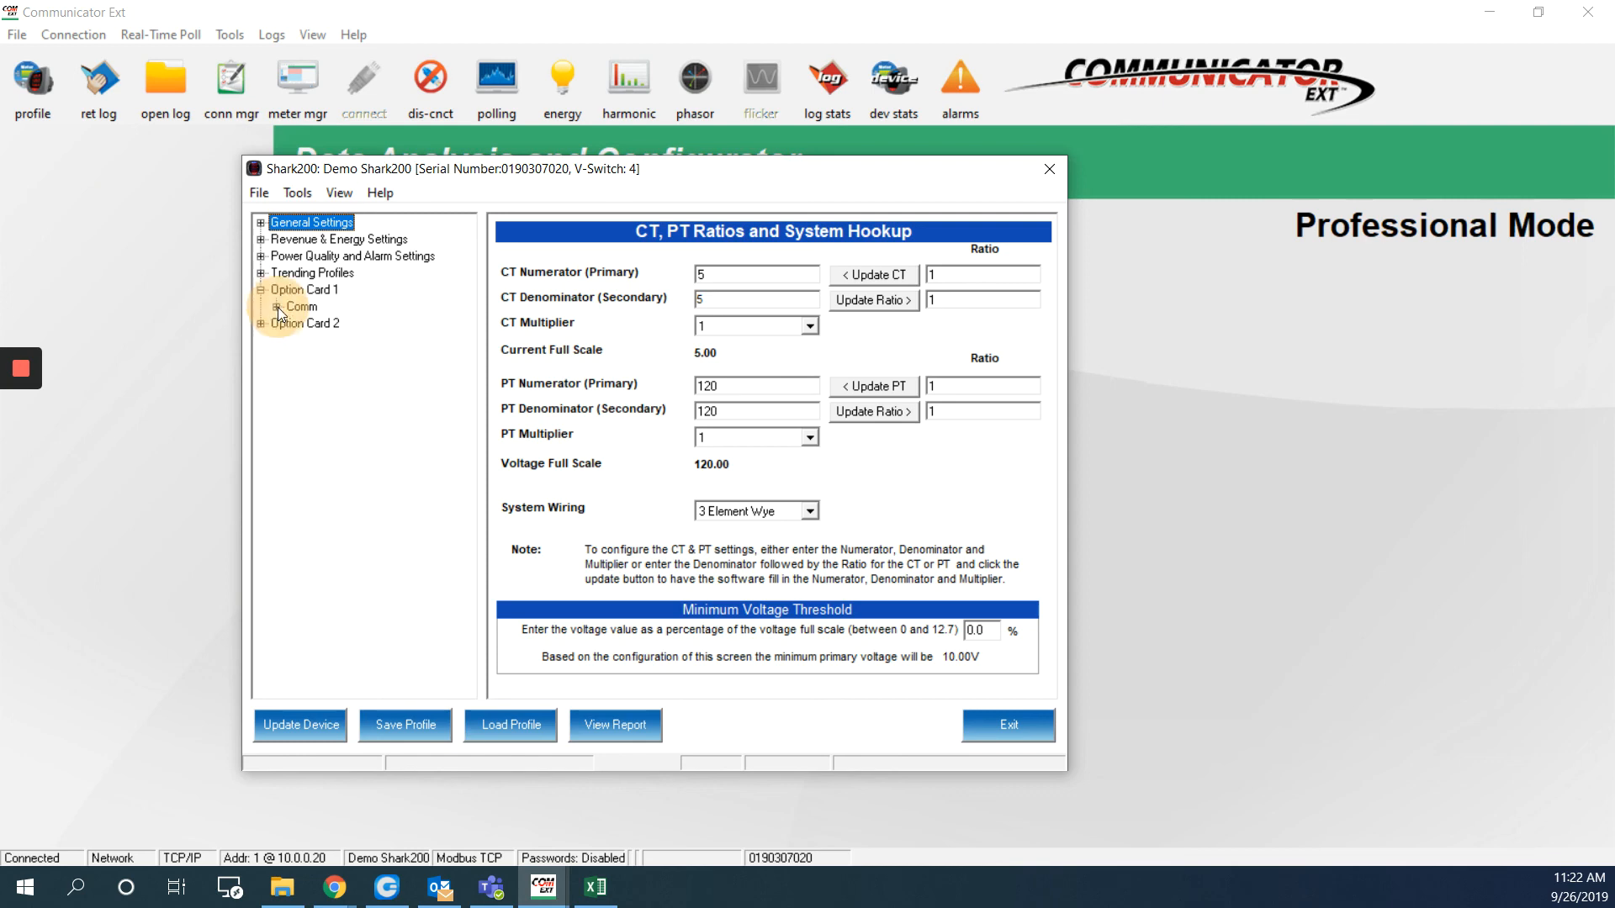
click(277, 308)
click(292, 324)
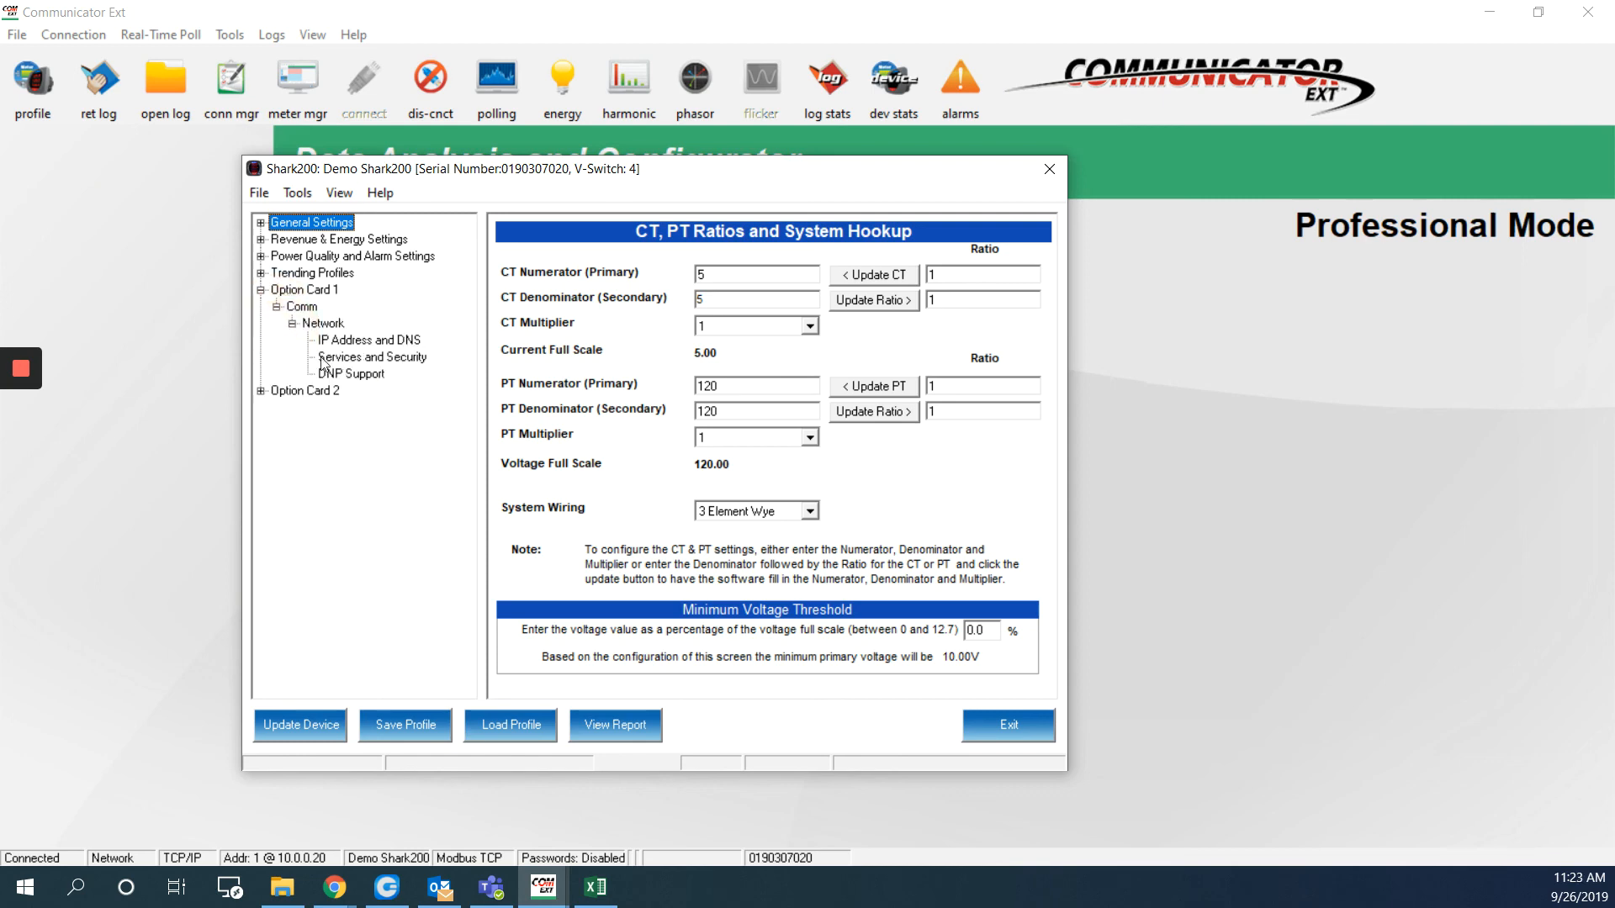
click(354, 360)
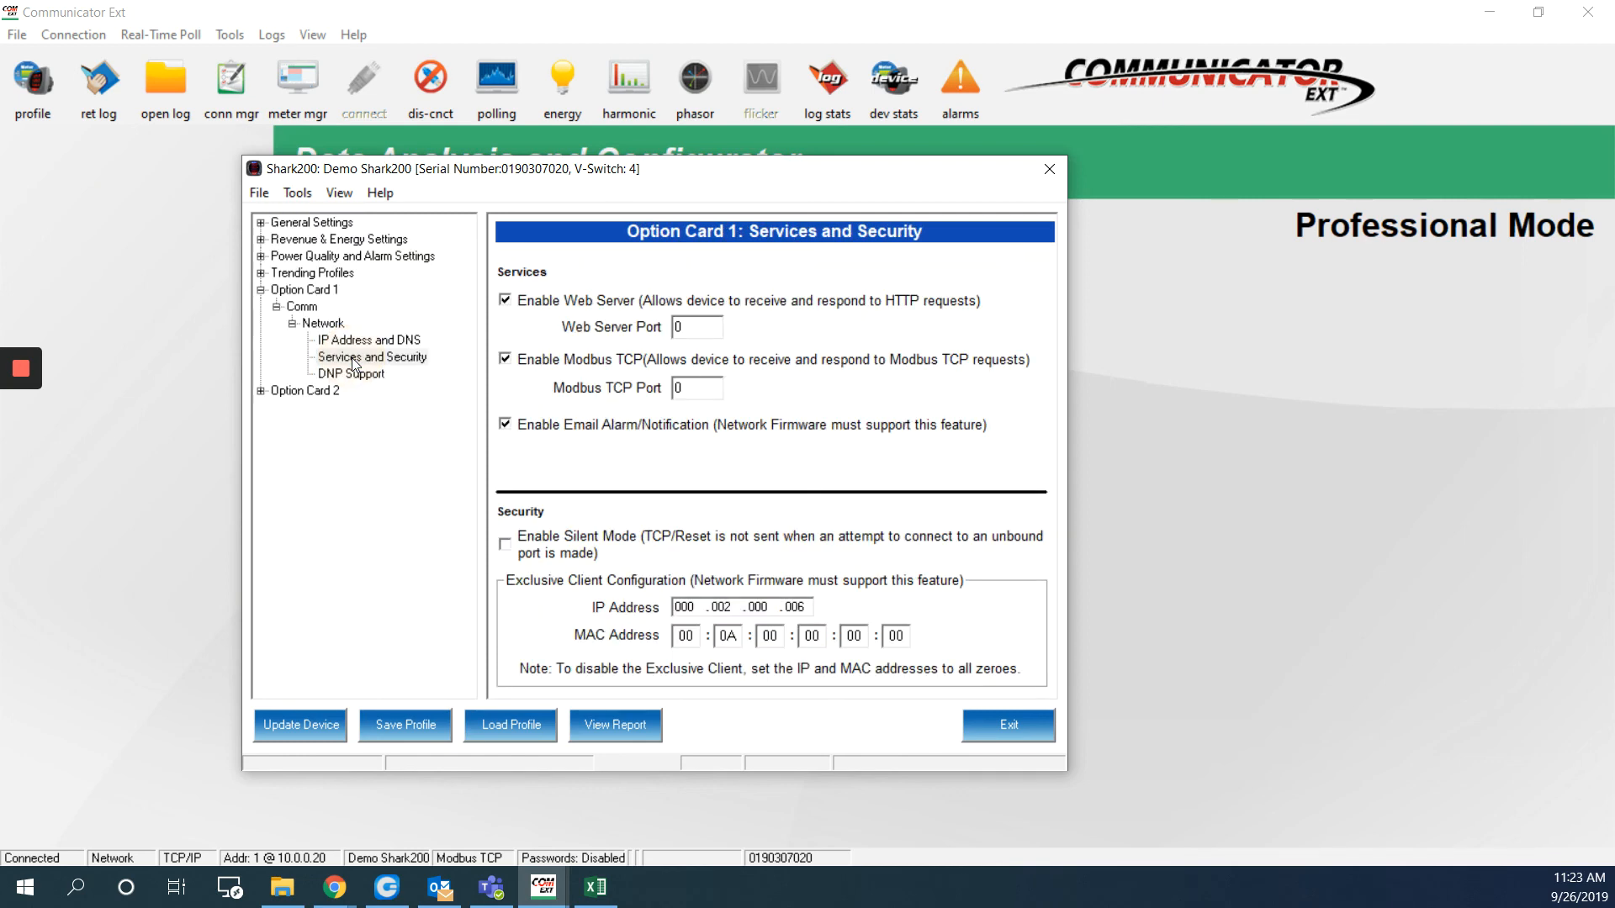
Tick Enable Email Alarm/Notification, then exit the profile and confirm with Yes
click(518, 431)
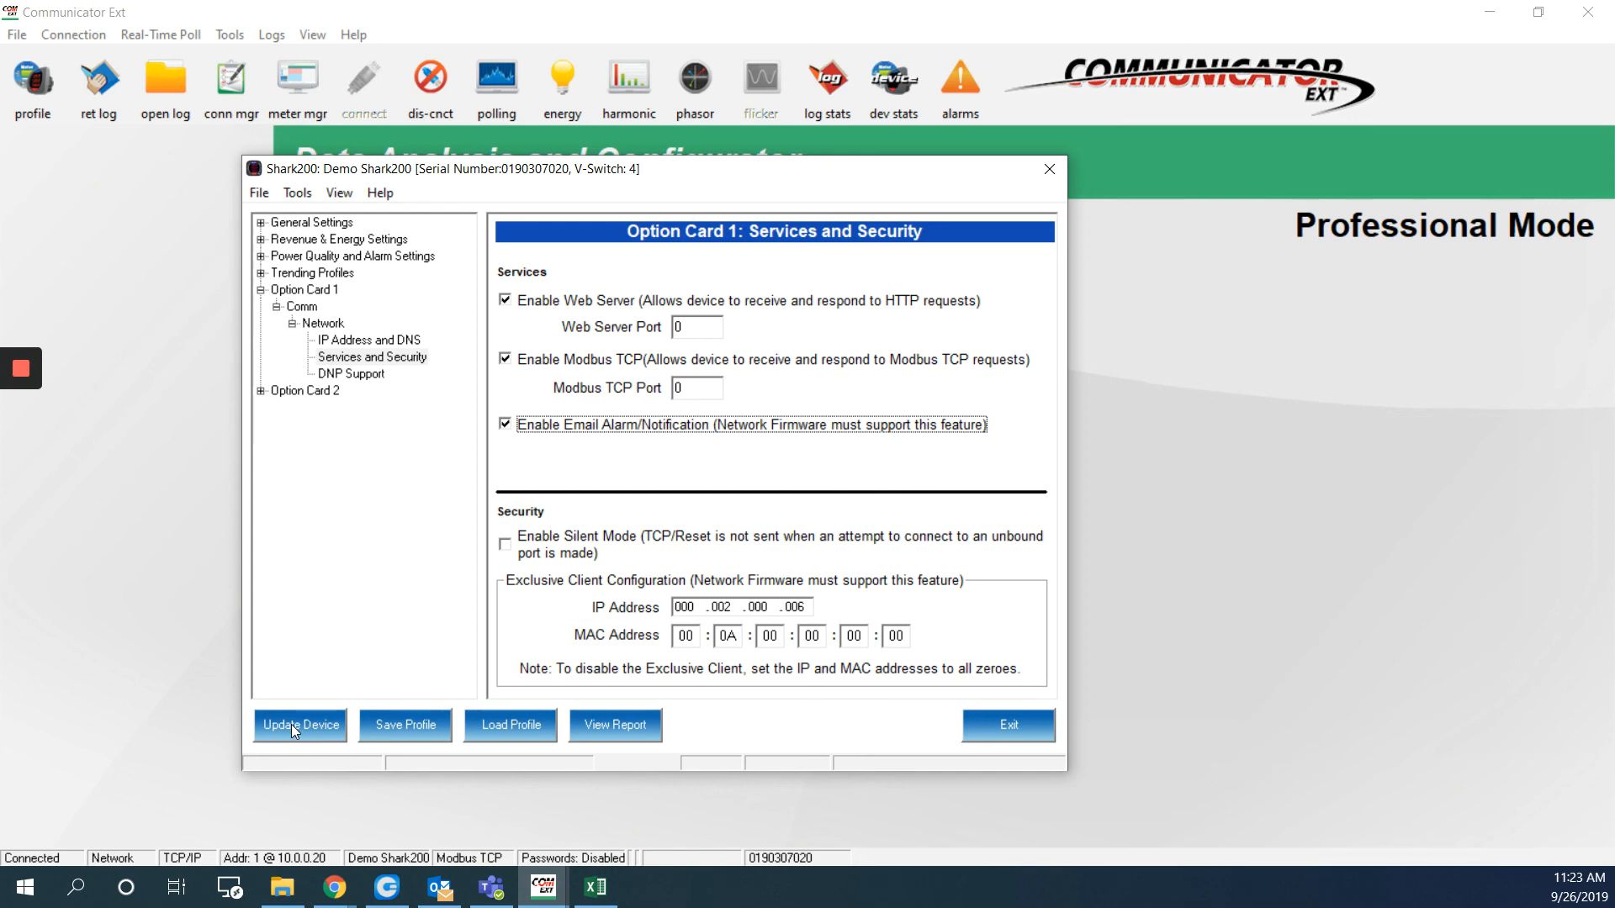
click(986, 725)
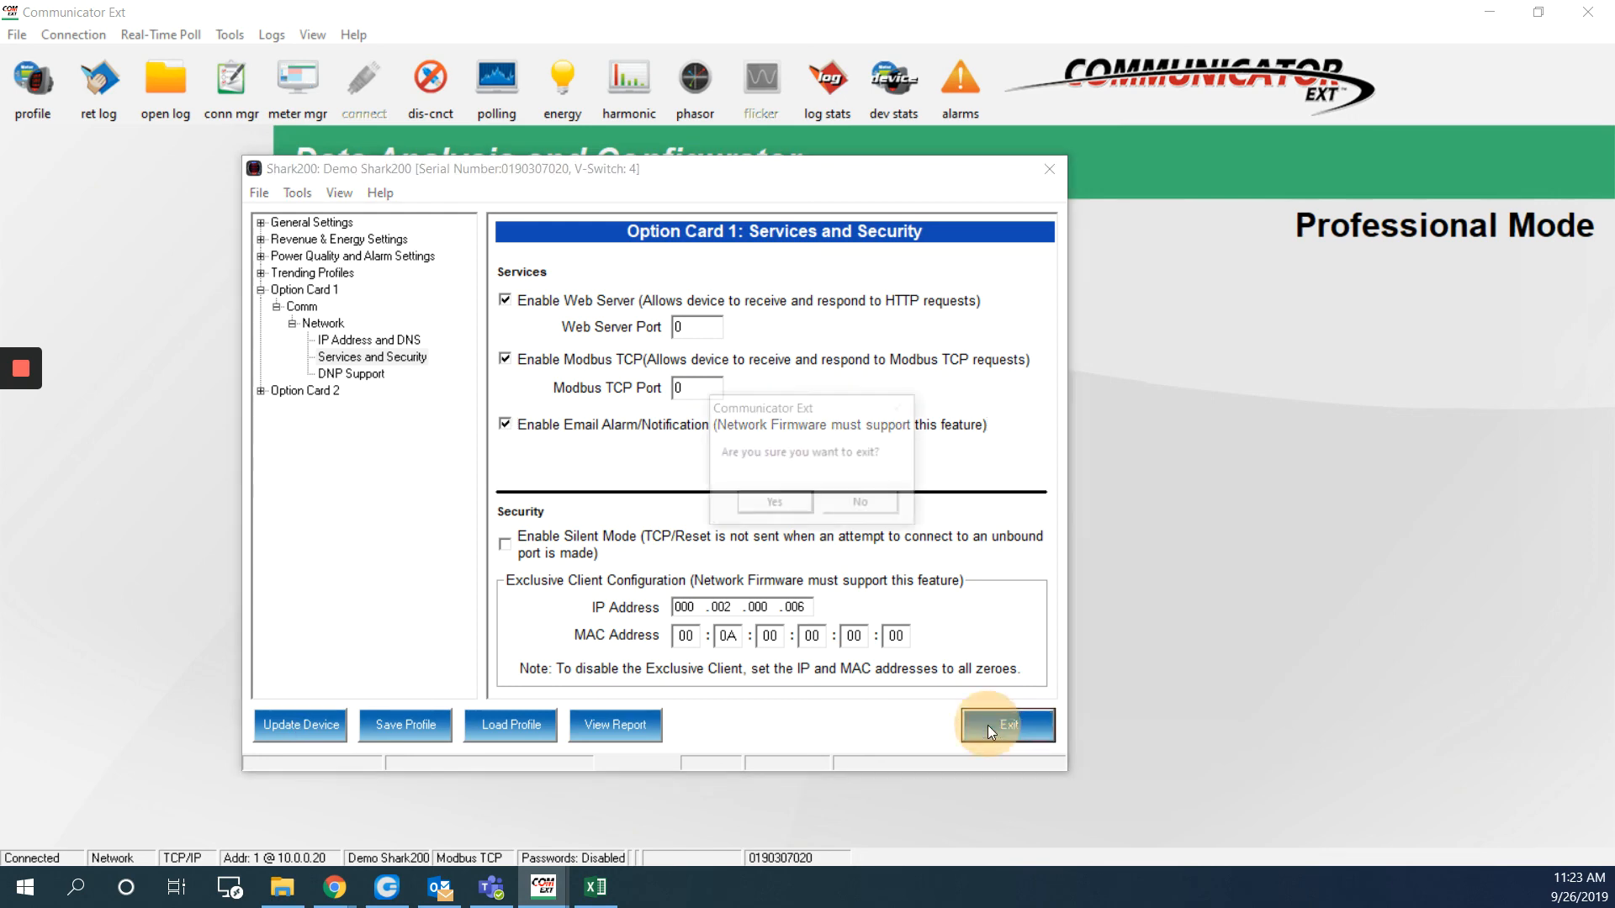
click(774, 502)
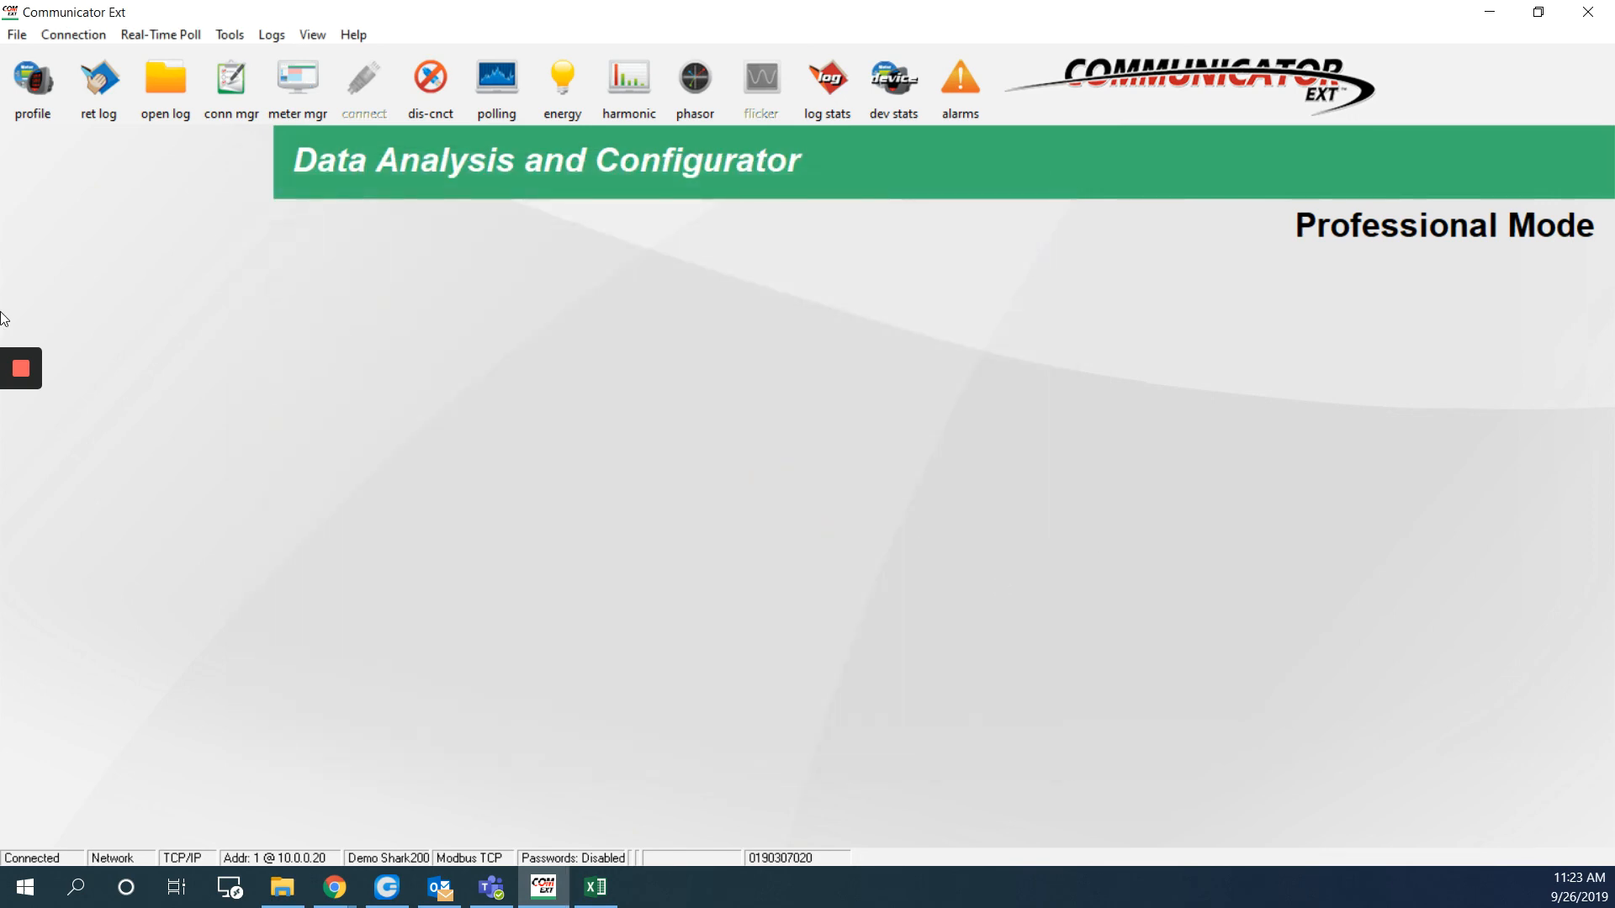